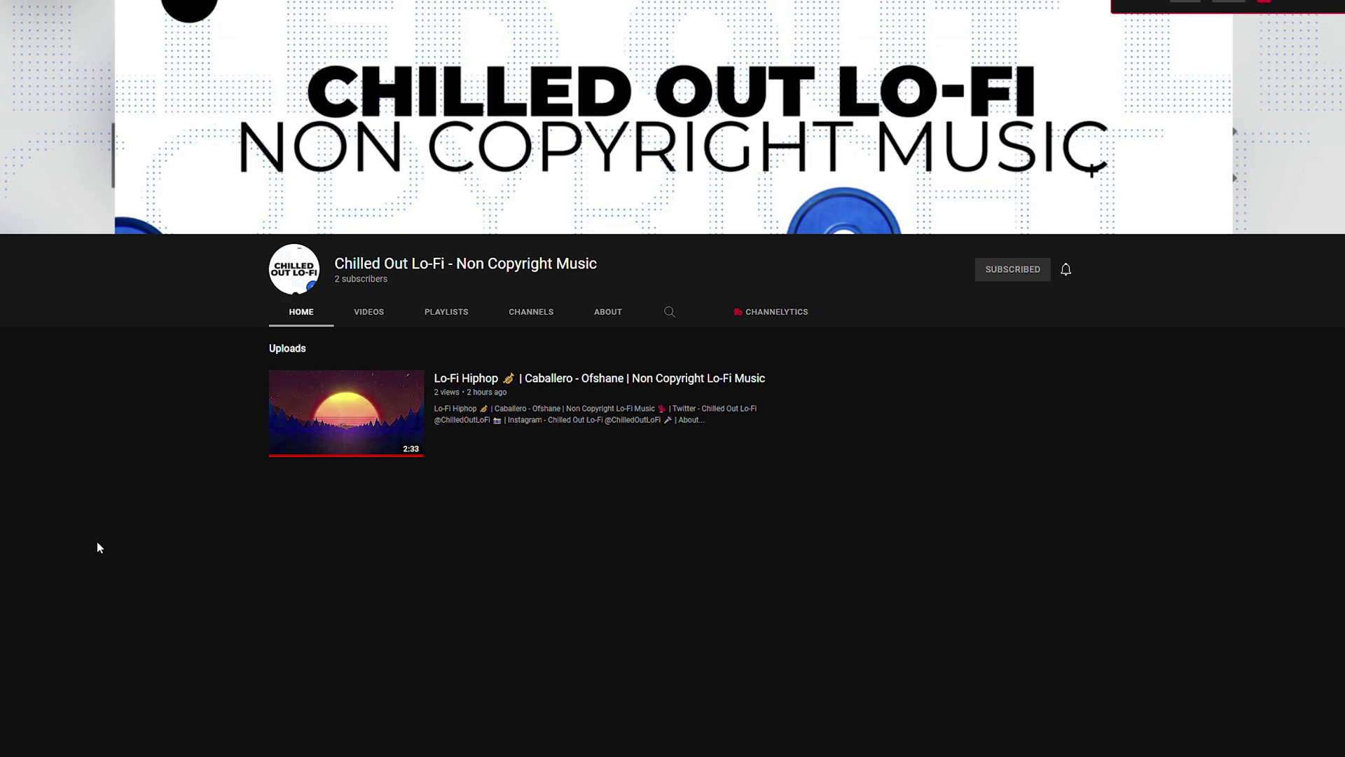
Step: Browse the Chilled Out Lo-Fi channel's Videos, About and Home tabs, ending on Videos
left_click(366, 317)
left_click(601, 317)
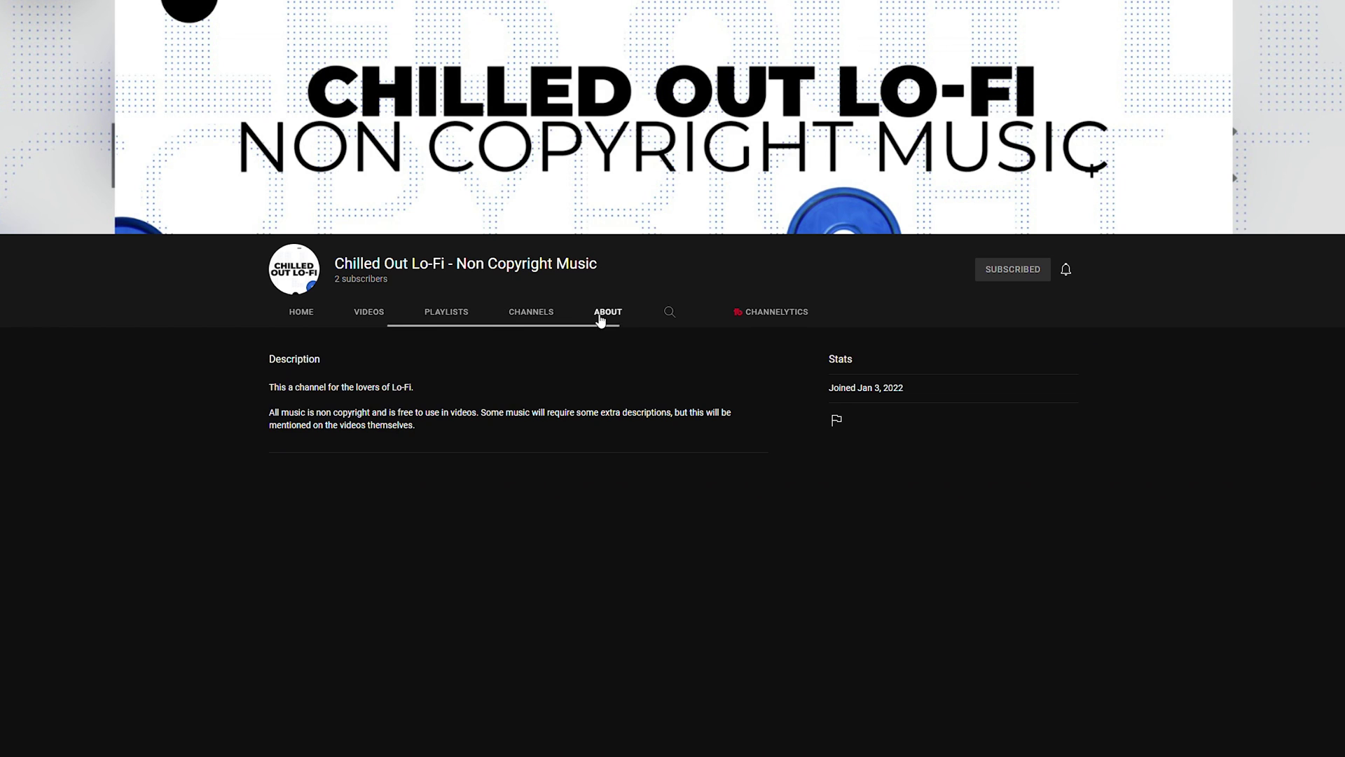
mouse_move(906, 394)
left_mouse_down()
mouse_move(269, 405)
mouse_move(905, 391)
left_mouse_up()
left_click(860, 395)
left_click(430, 337)
left_click(302, 316)
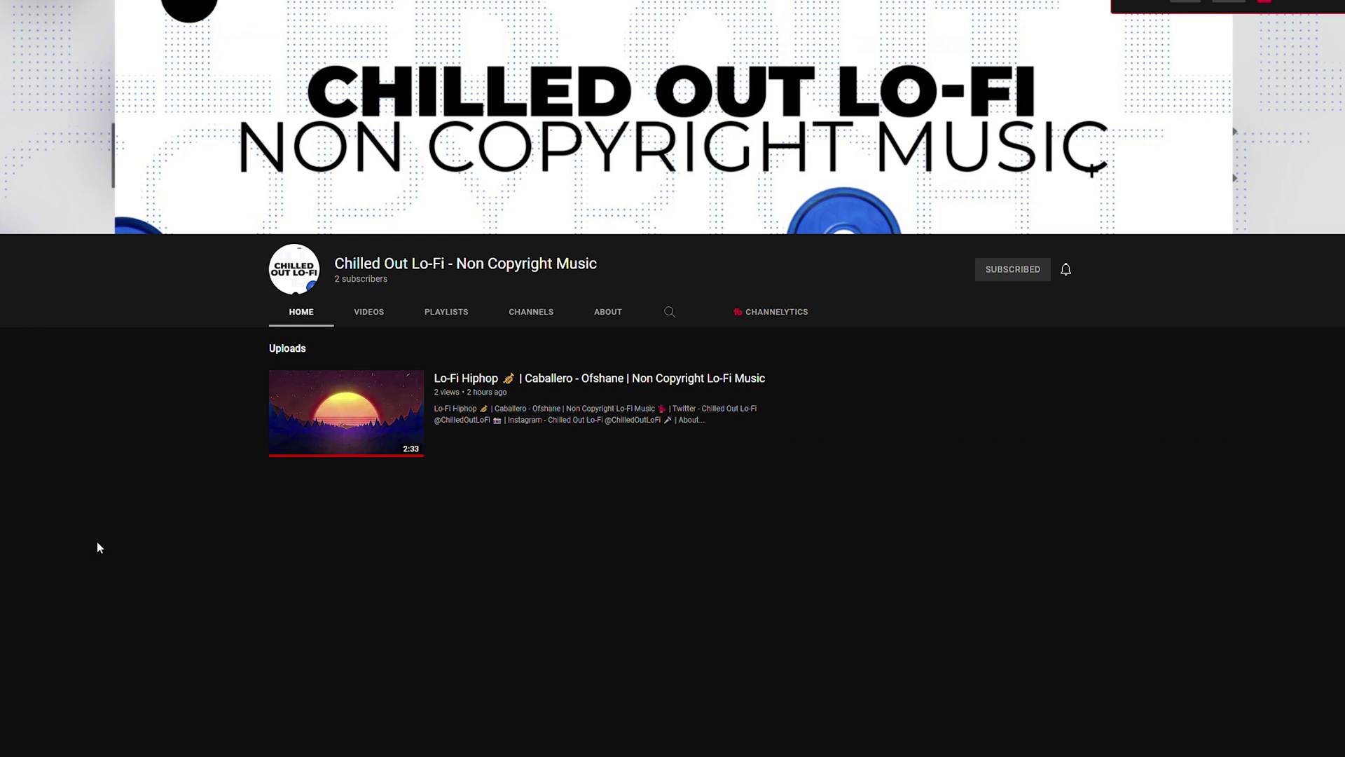
left_click(365, 319)
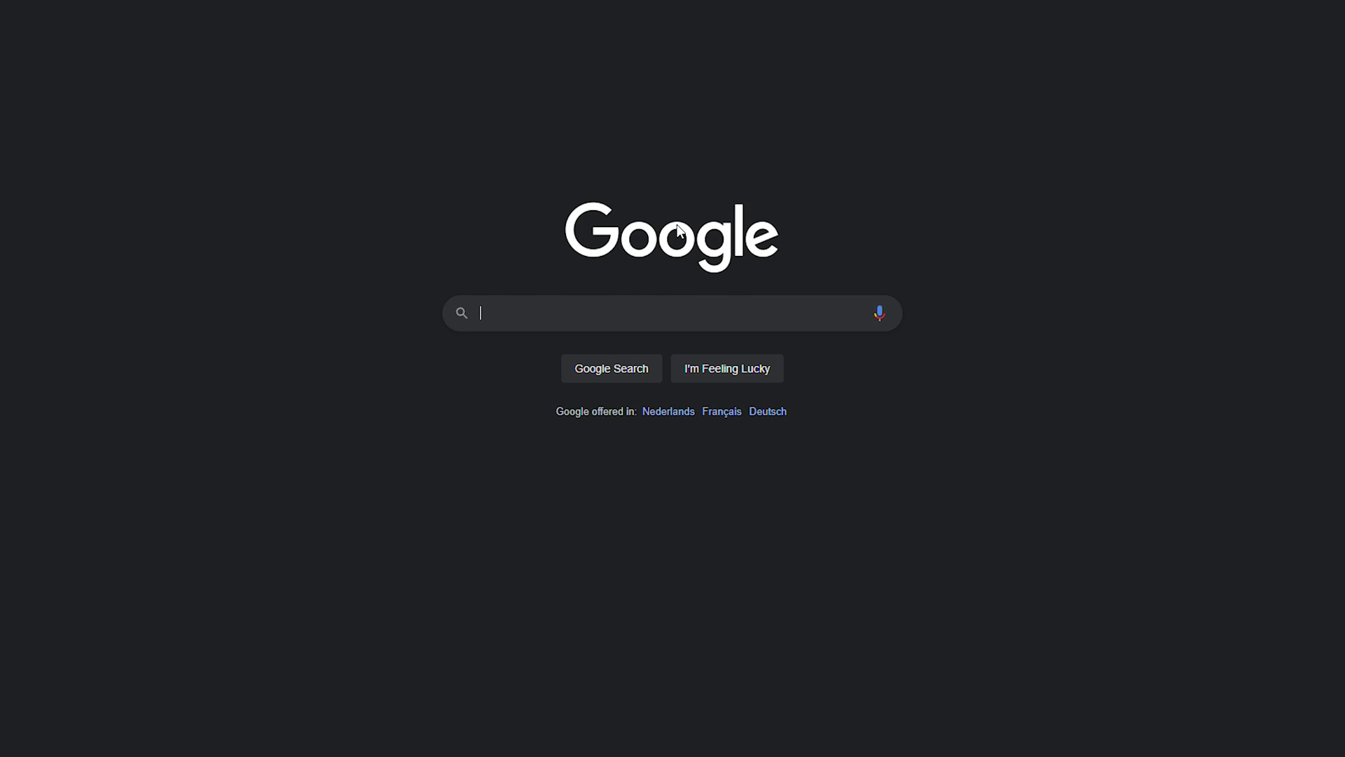
Step: Search Google for 'youtube', open the YouTube site and start signing in
type("youtube")
key("Return")
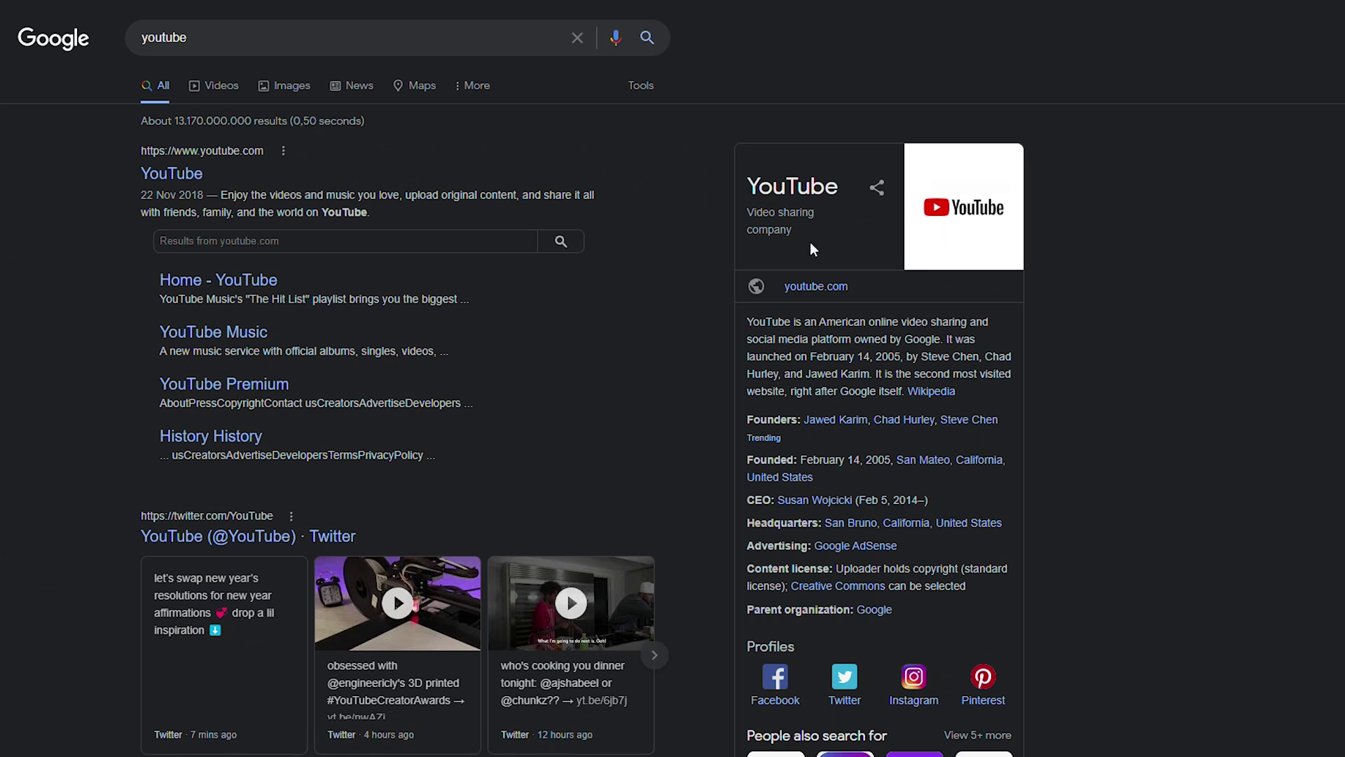
left_click(172, 173)
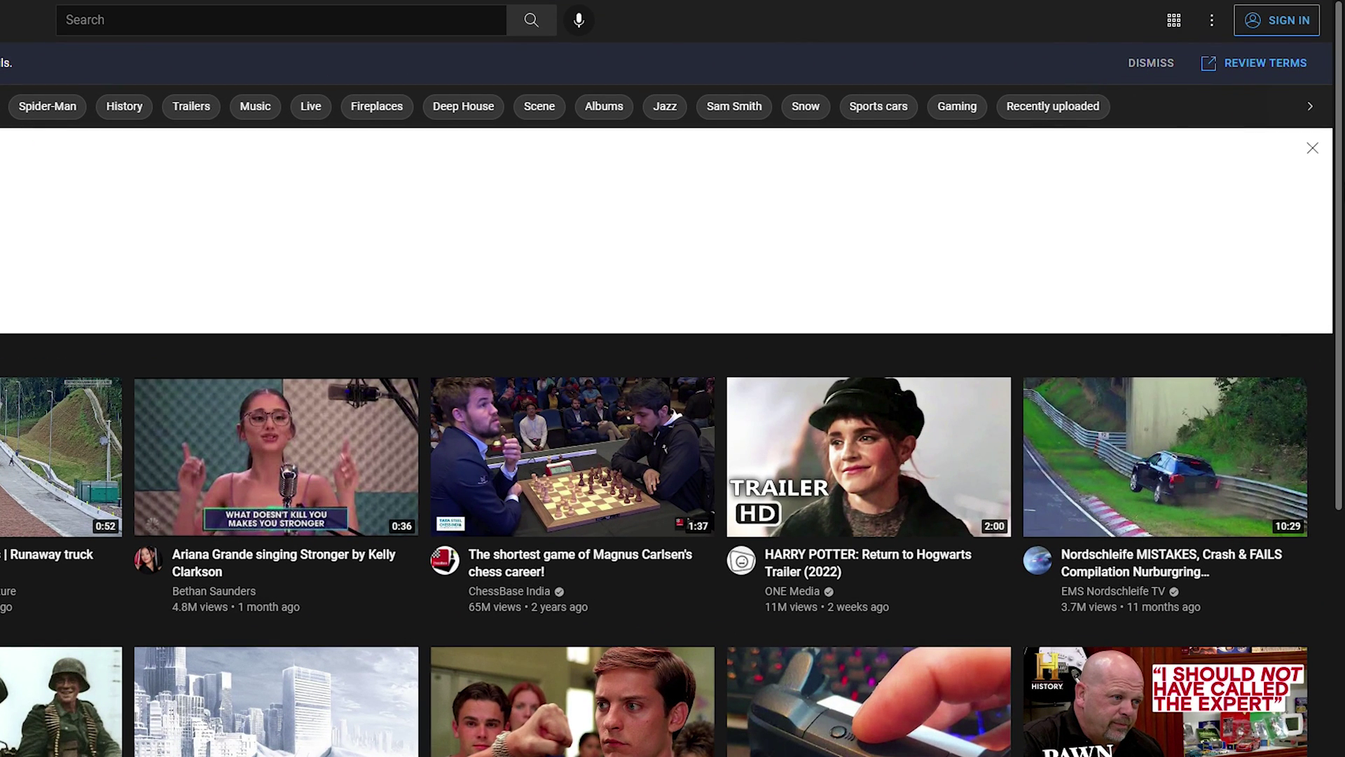
left_click(1282, 25)
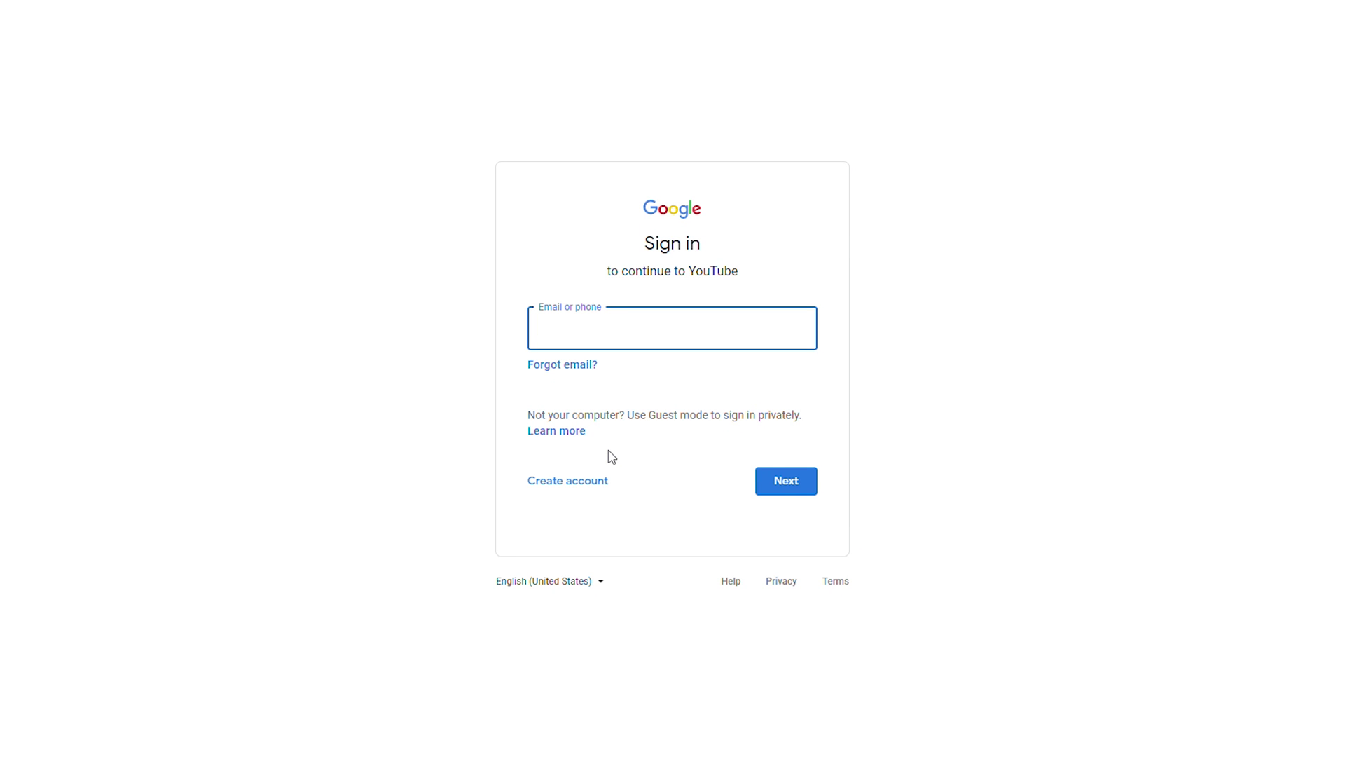
Step: Choose Create account, For myself, to open the Google sign-up form
left_click(579, 484)
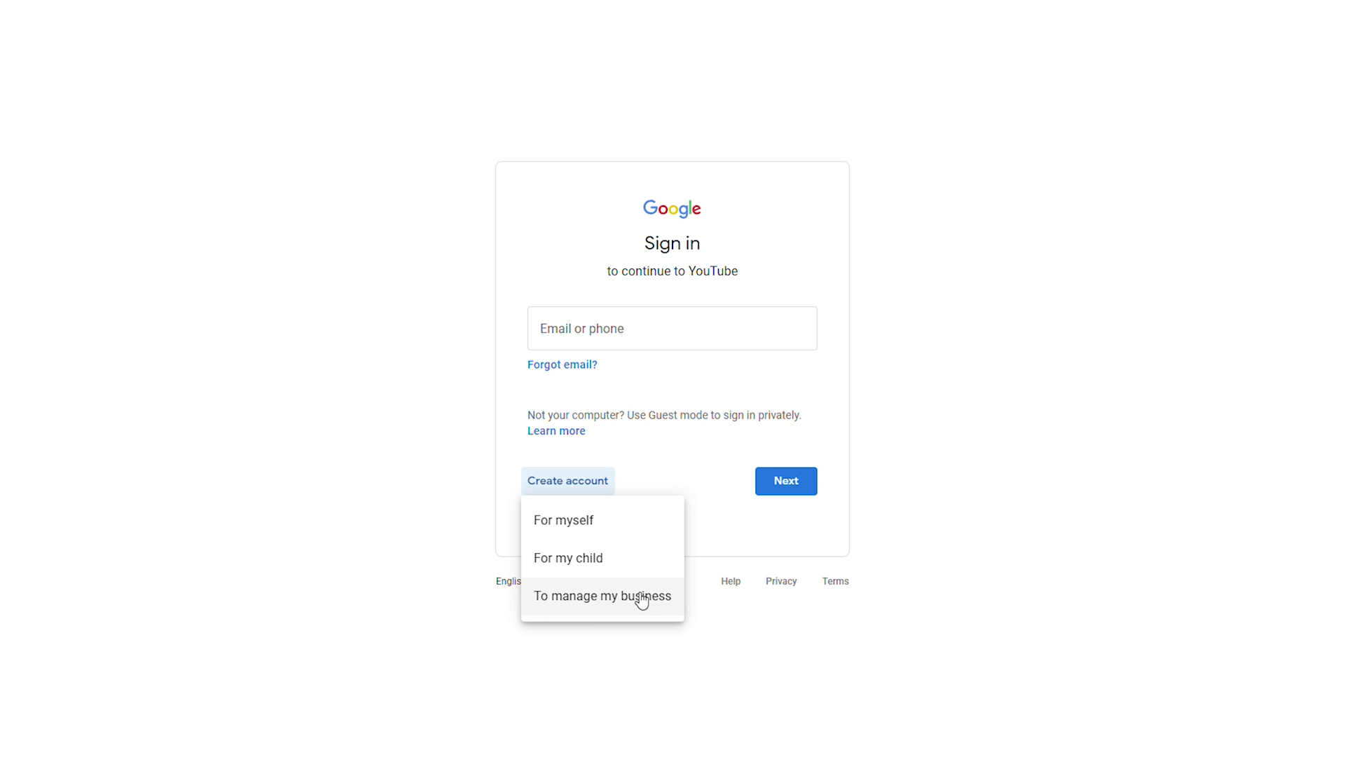
left_click(586, 527)
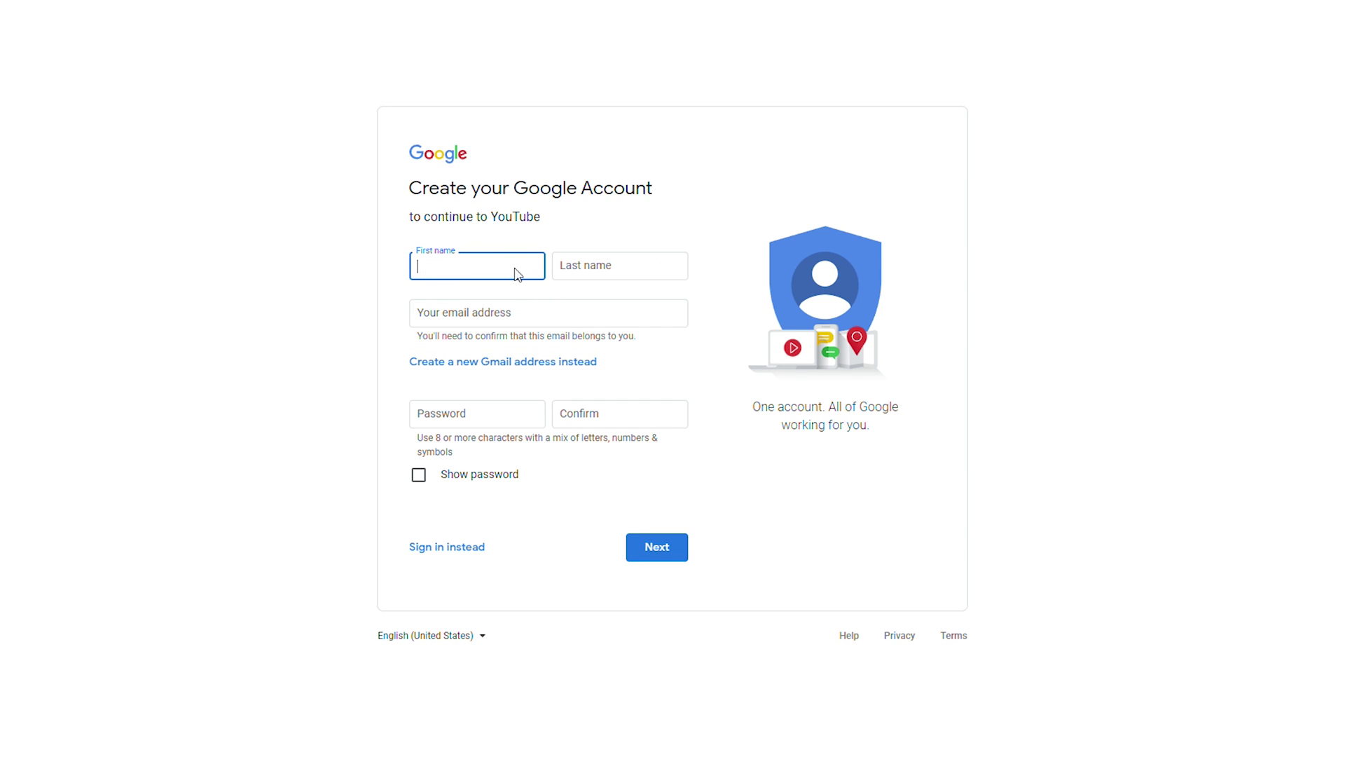
Step: Enter the first and last name, a new Gmail username and a confirmed password, then submit
left_click(578, 234)
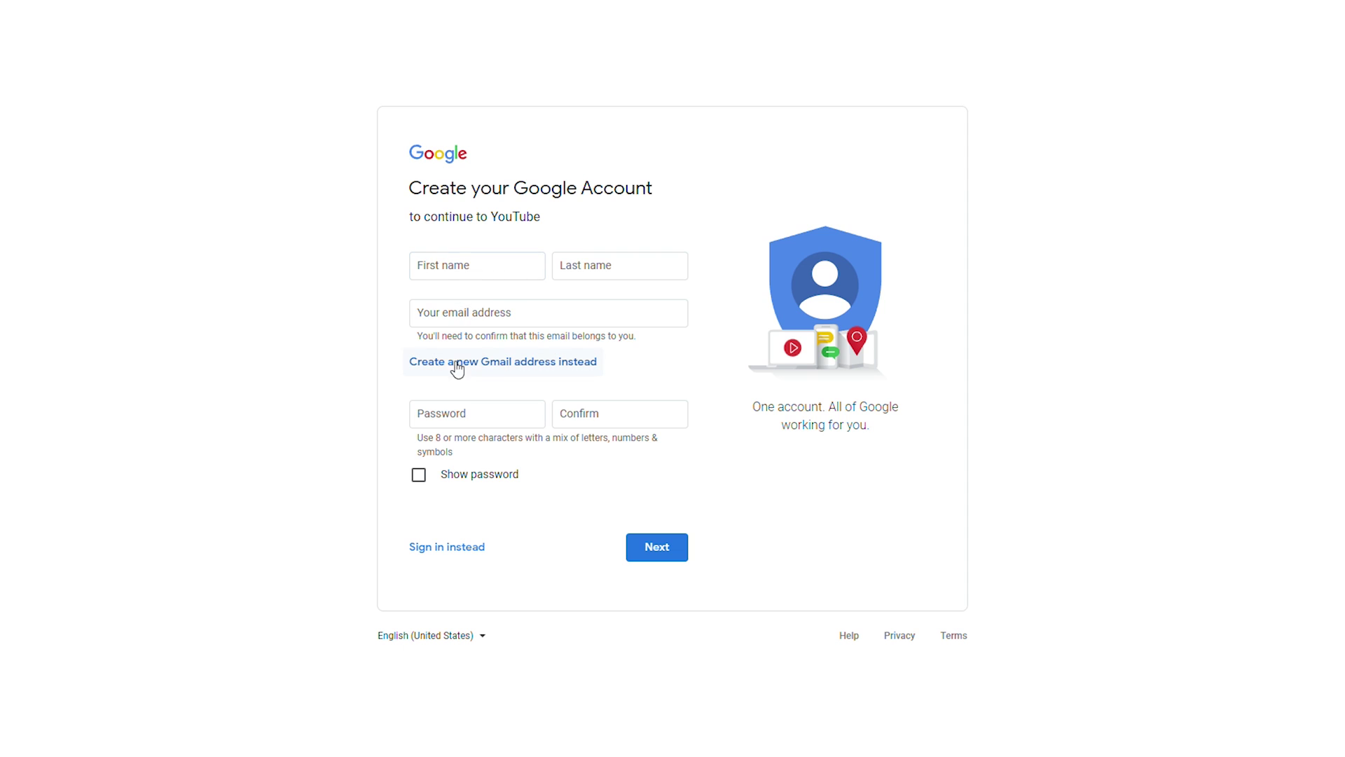
left_click(490, 365)
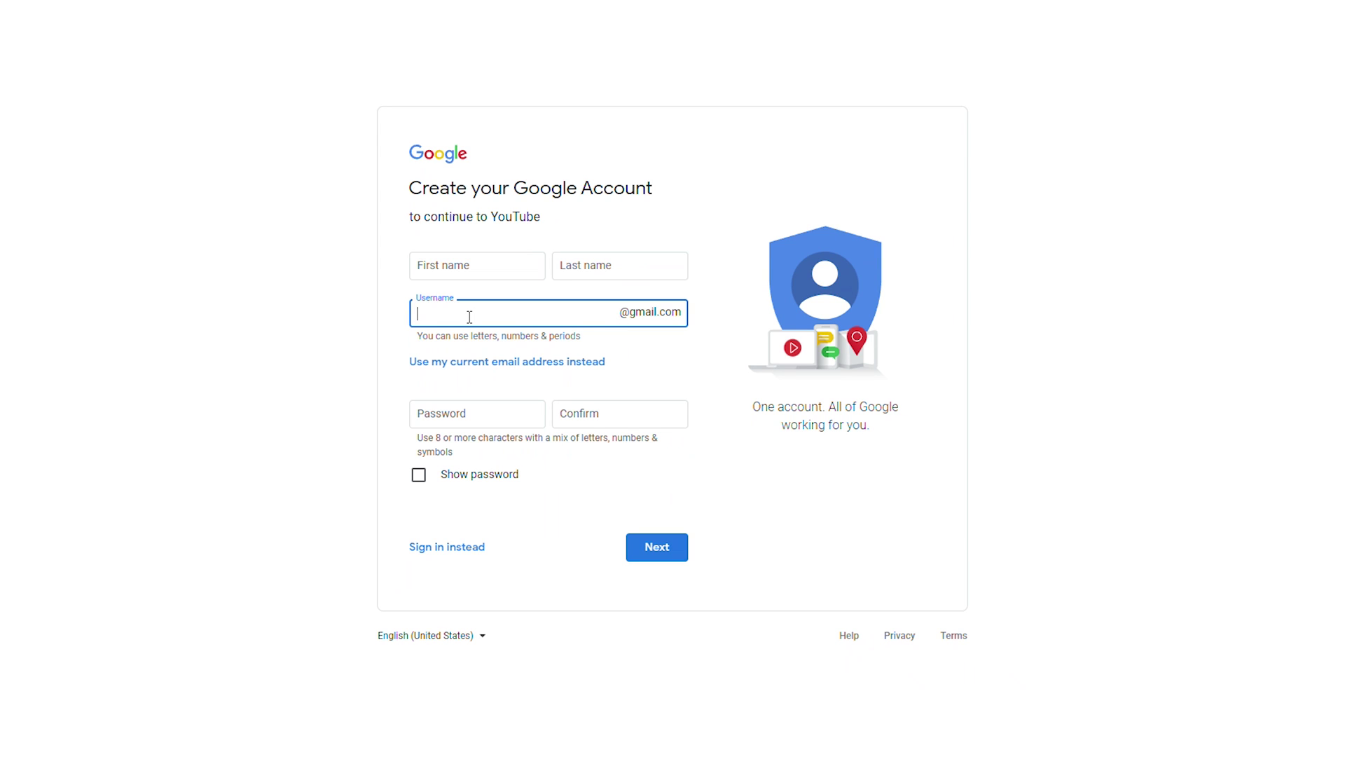
left_click(482, 408)
left_click(623, 419)
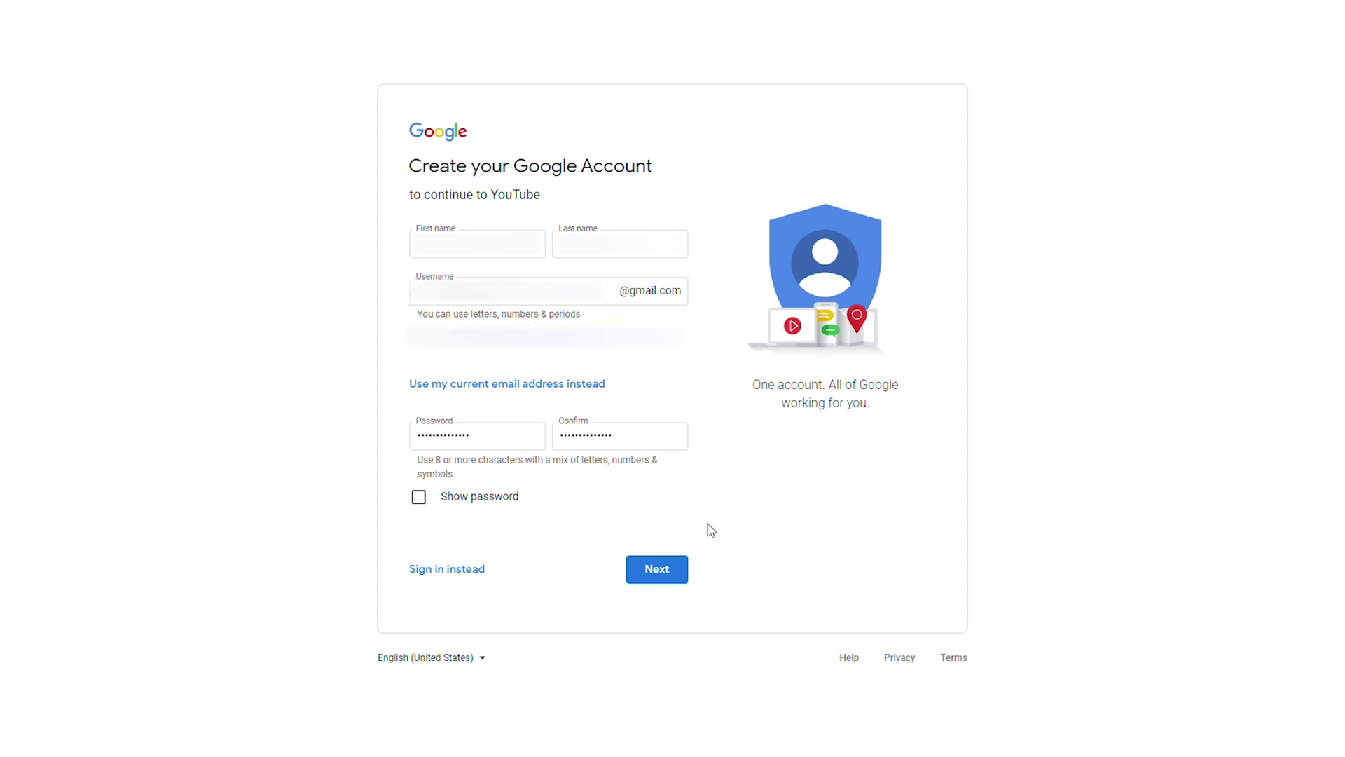
left_click(658, 582)
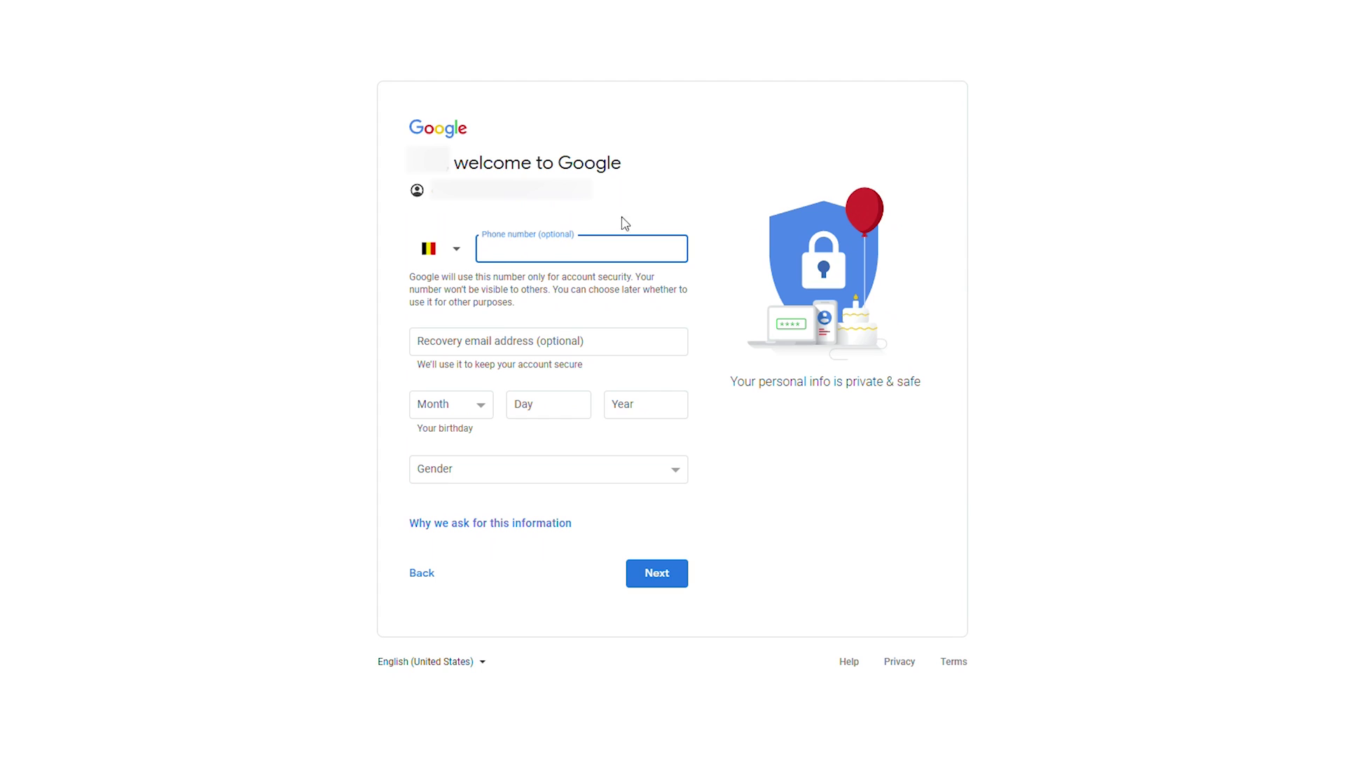
Step: Enter a recovery email, the birthday and gender Male, then submit
left_click(528, 337)
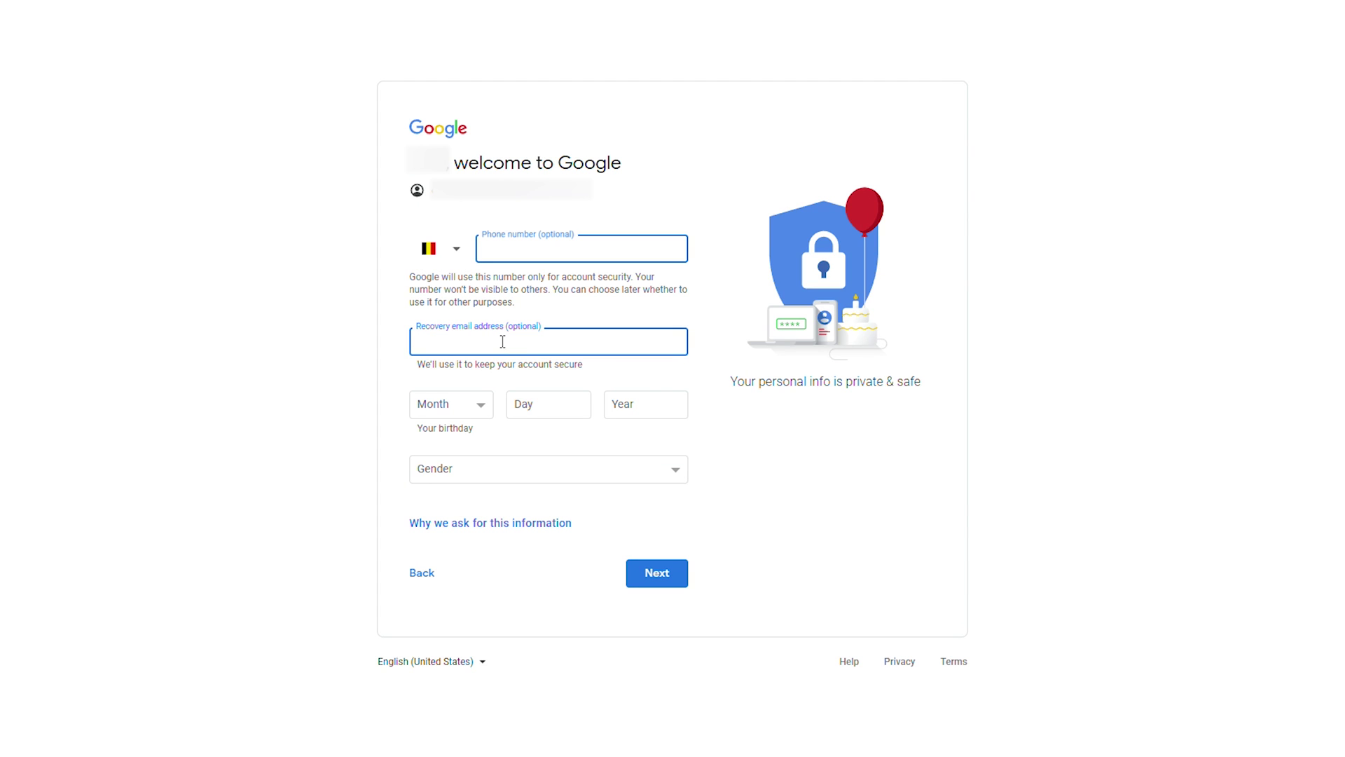
left_click(395, 416)
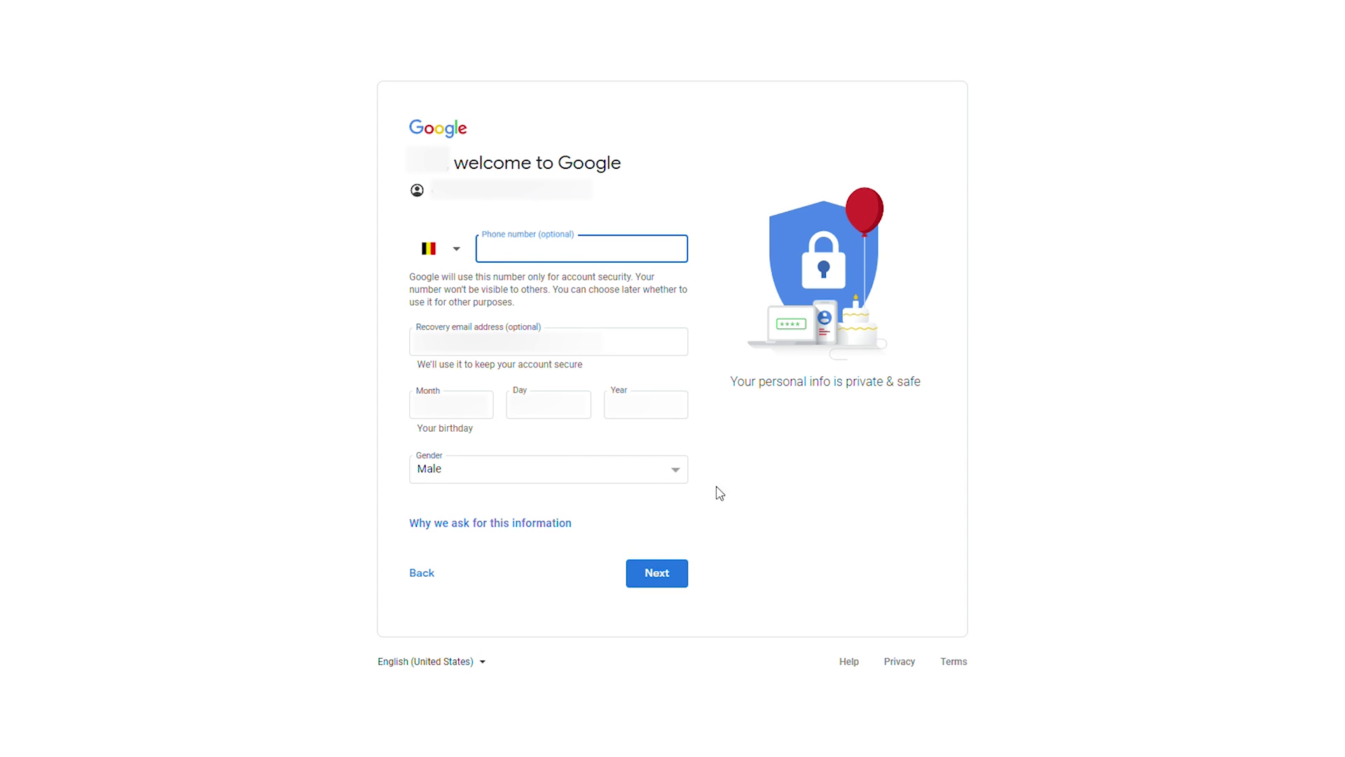
left_click(657, 574)
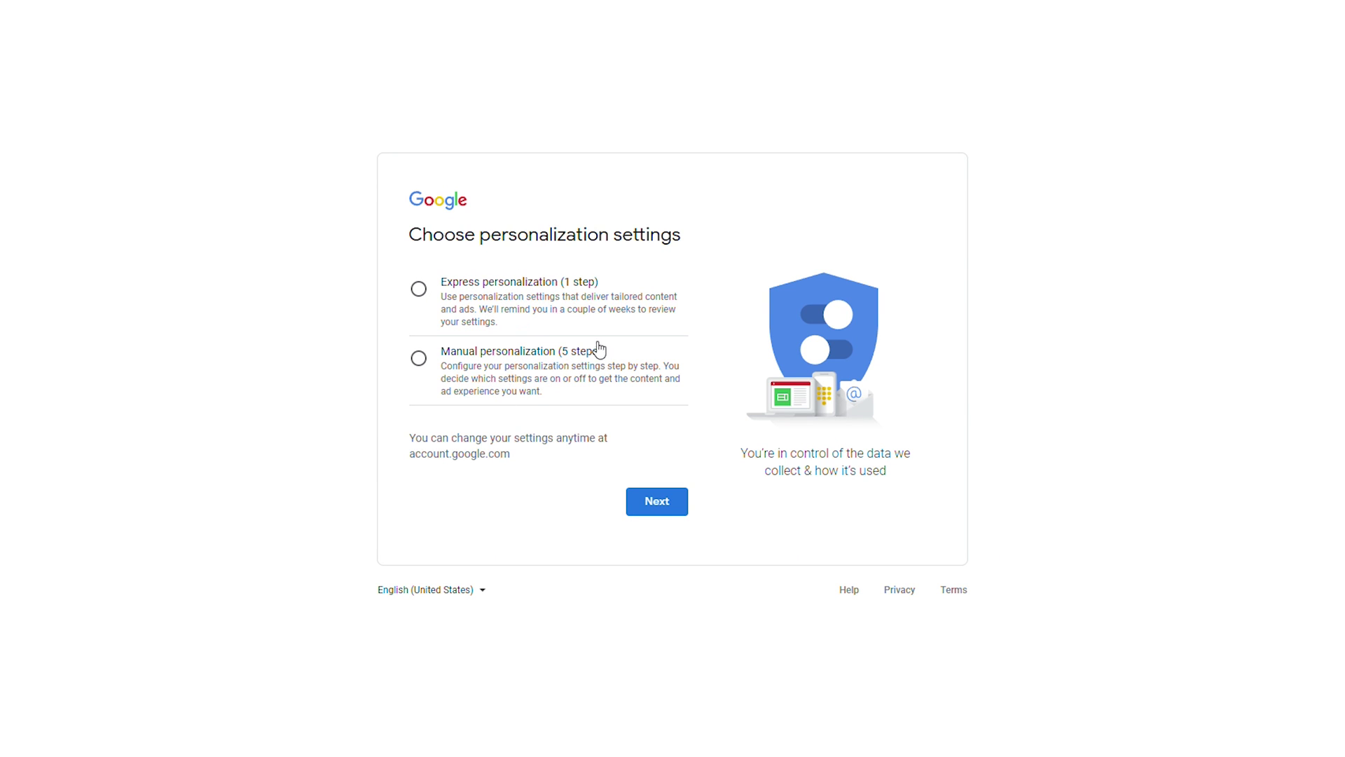
Step: Choose Manual personalization, step through it and turn on occasional privacy reminders
left_click(557, 373)
left_click(653, 499)
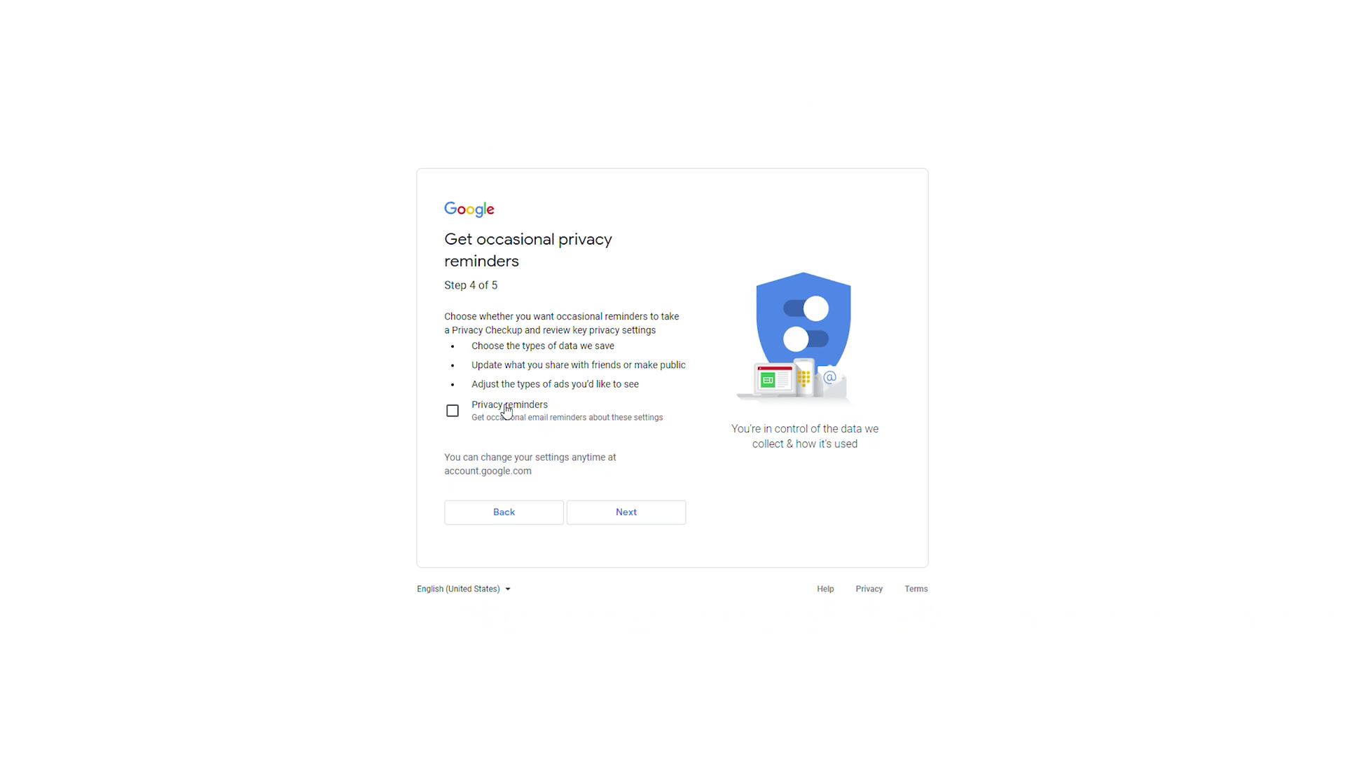
left_click(480, 423)
left_click(669, 513)
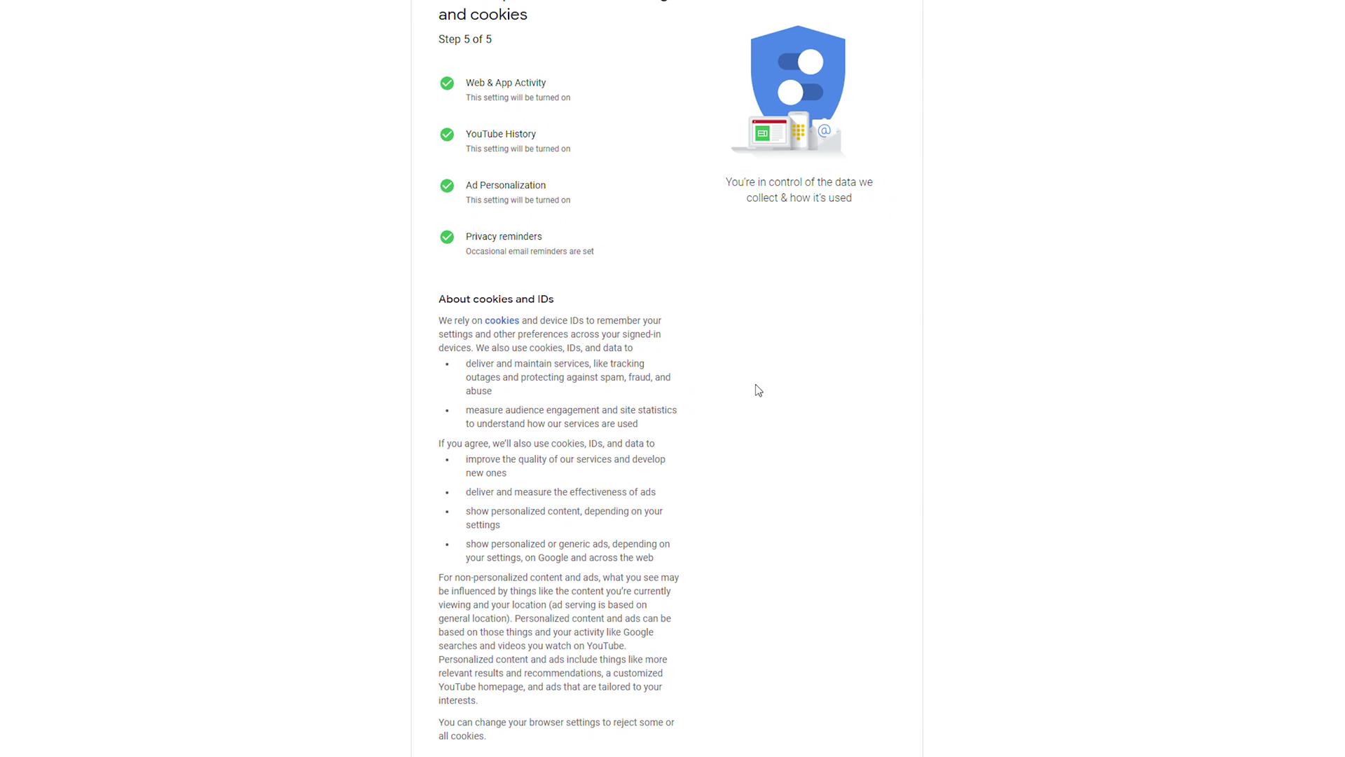
Step: Confirm the personalization choices and agree to Google's Privacy and Terms
scroll(757, 391, "down", 2)
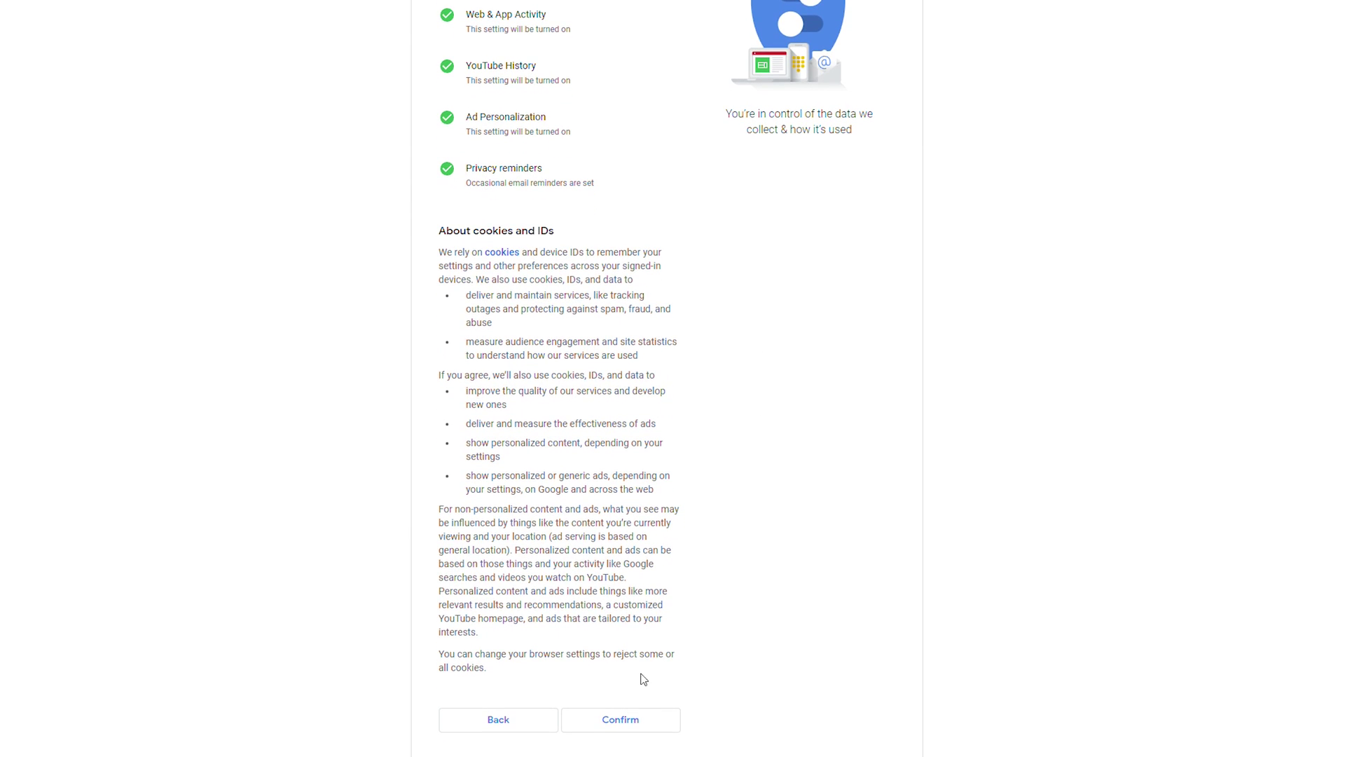
left_click(616, 723)
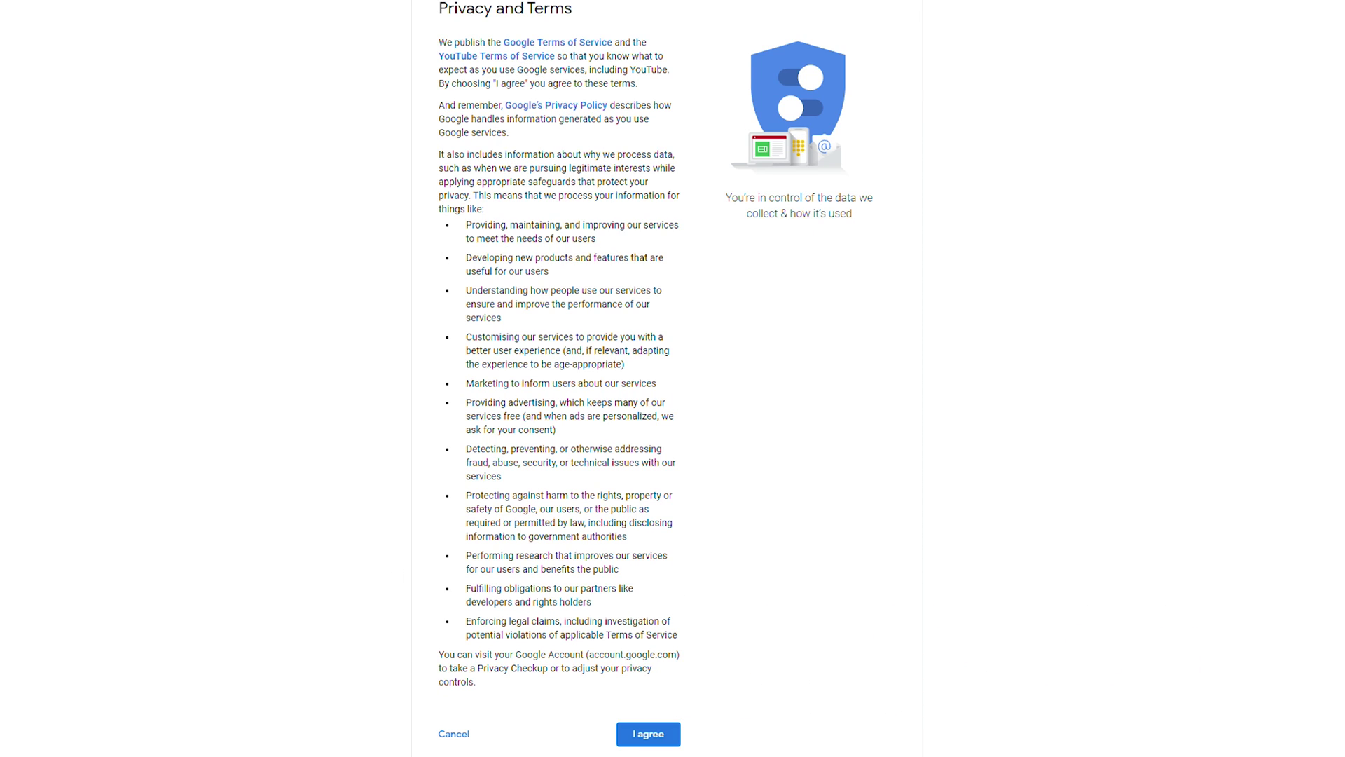
left_click(667, 740)
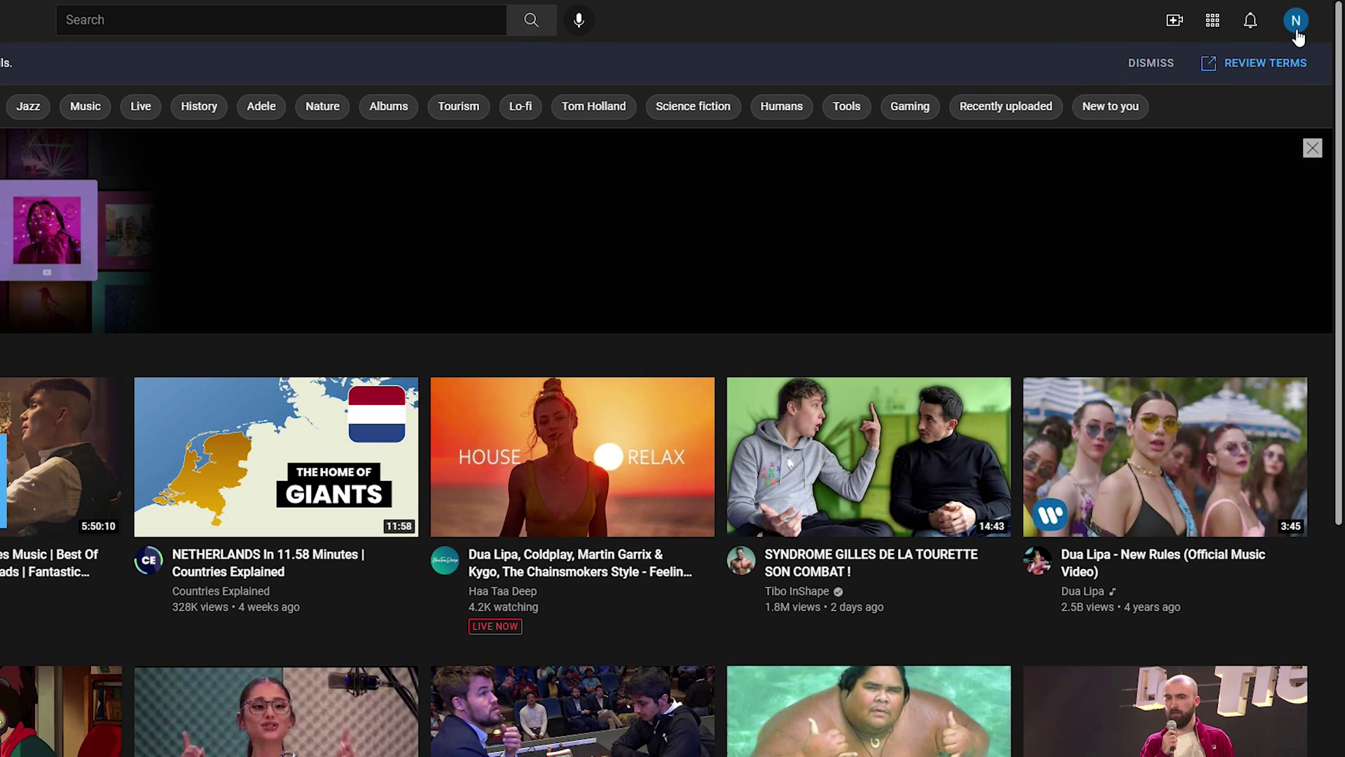
Step: From the avatar menu, create a channel named 'Chilled Out Lo-Fi - Non Copyright Music'
left_click(1297, 22)
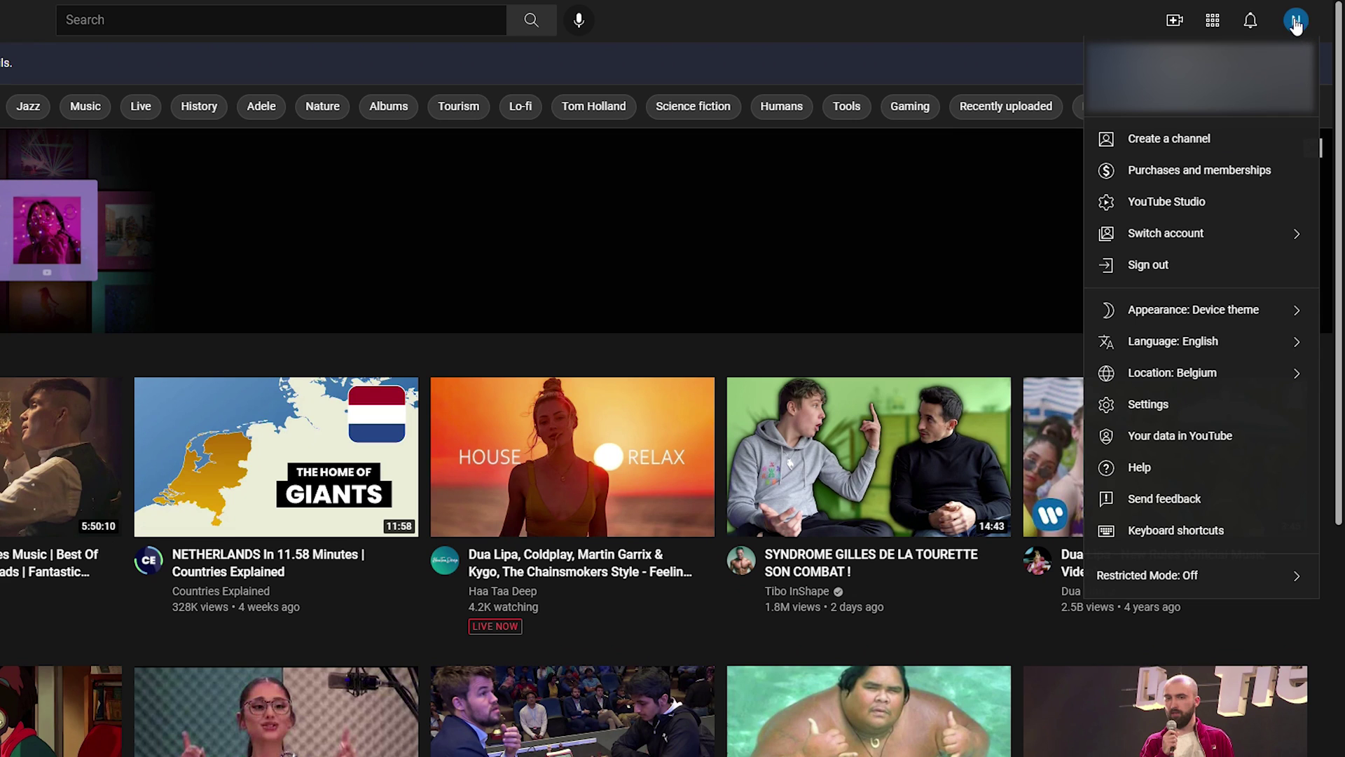
left_click(1199, 138)
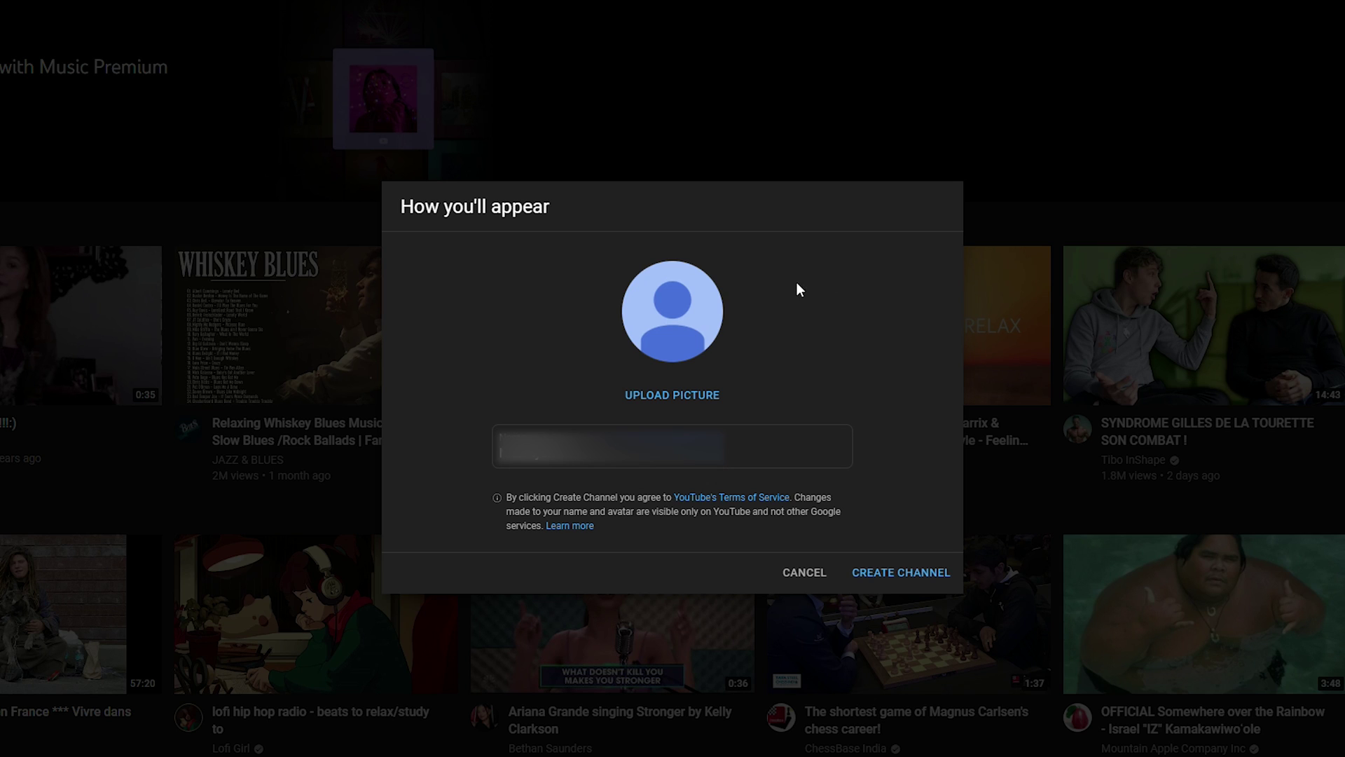
left_click(598, 463)
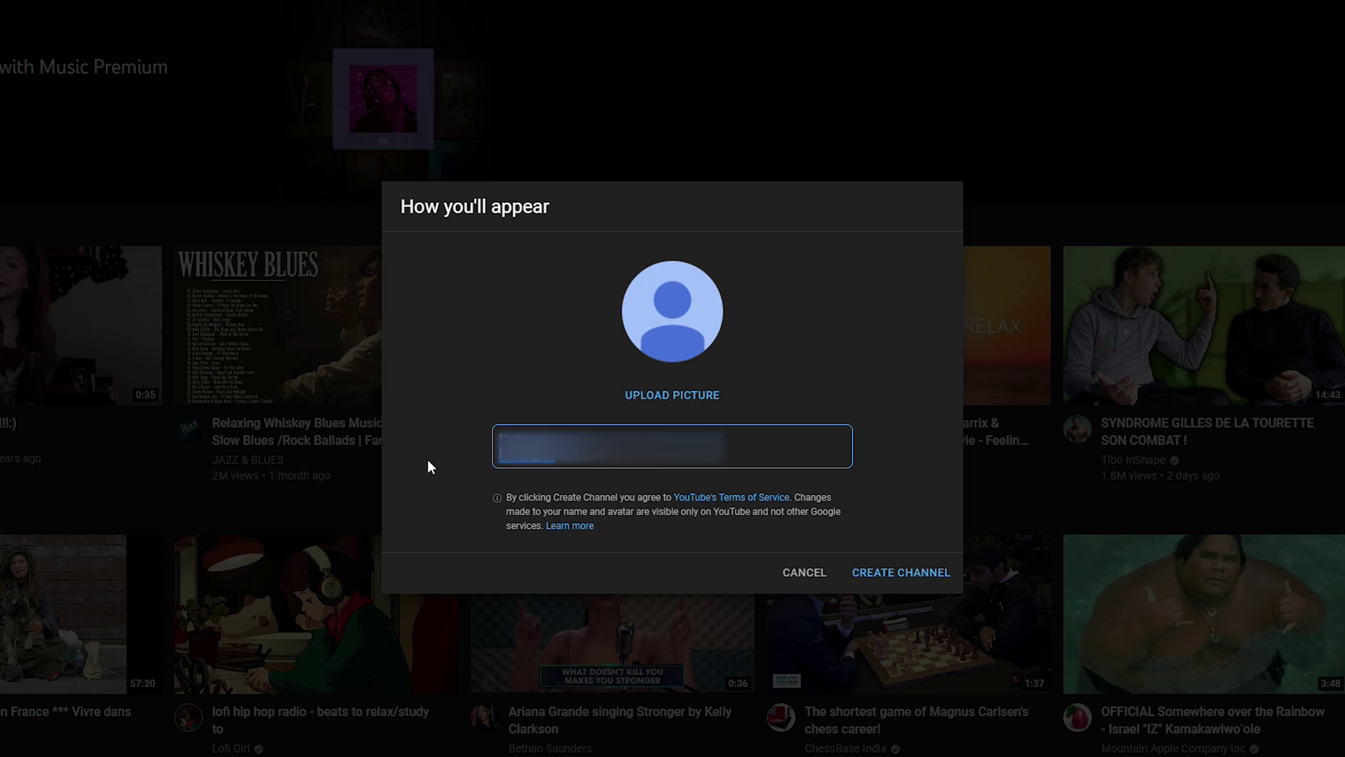
type("Chilled Out Lo-Fi - Non Copyright Music")
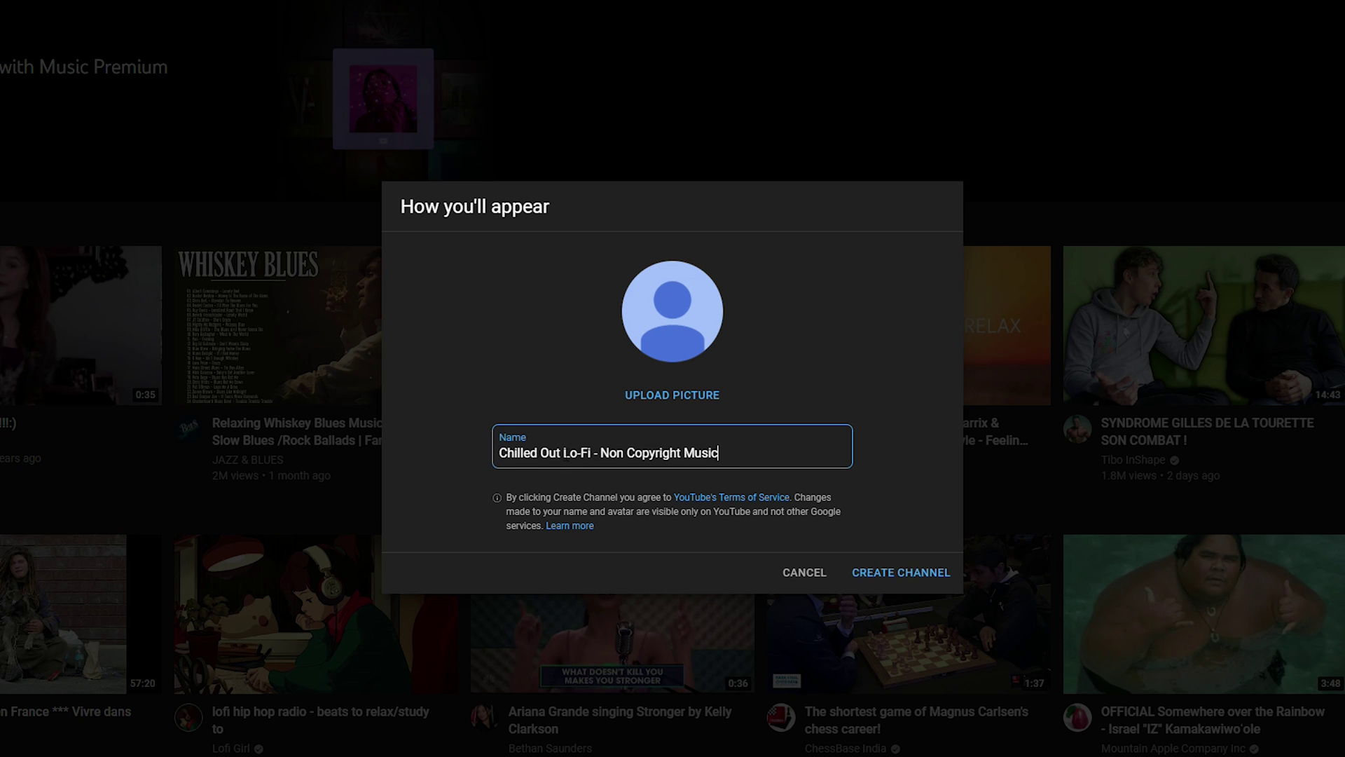
double_click(553, 453)
triple_click(690, 452)
left_click(588, 453)
left_click(891, 578)
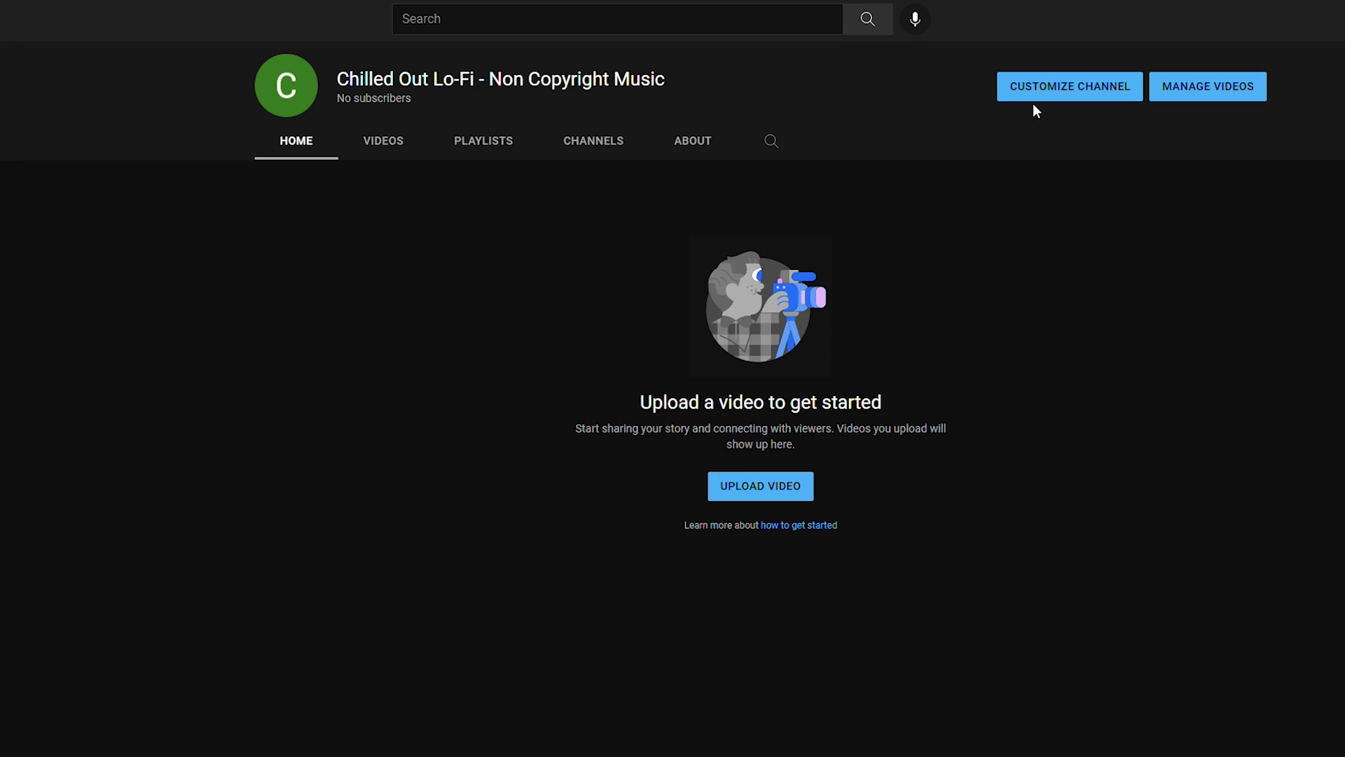
Step: In channel customization's Basic info, paste a description for Lo-Fi lovers about non-copyright music
left_click(1076, 94)
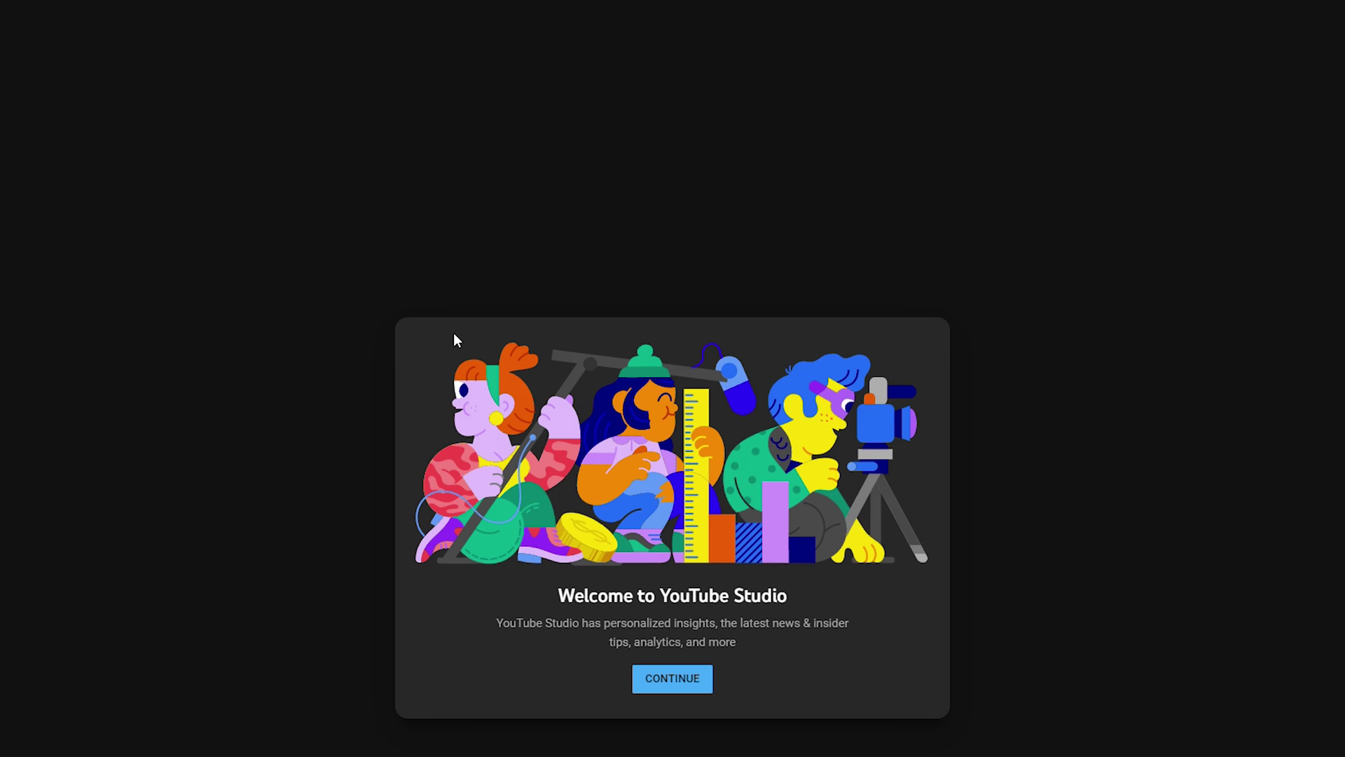
left_click(659, 547)
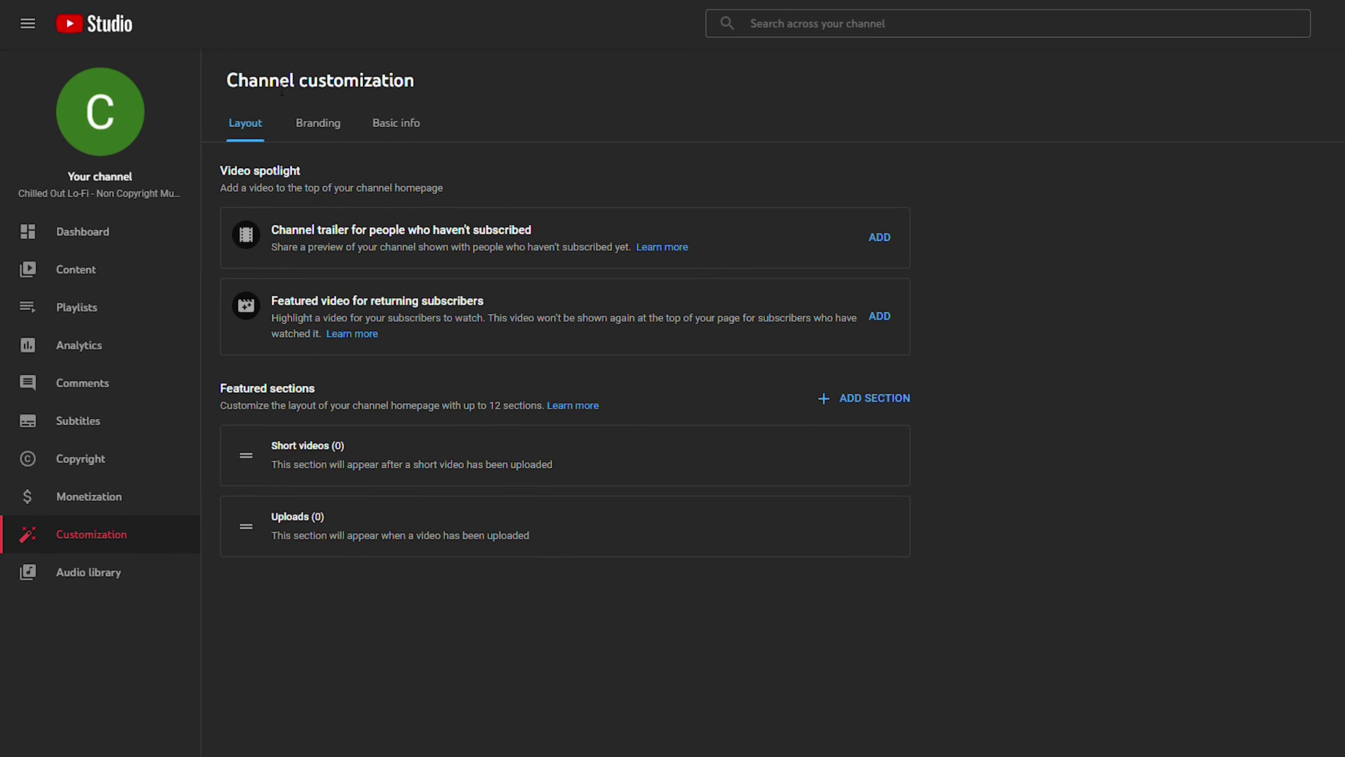
left_click_drag(228, 82, 414, 81)
left_click(403, 126)
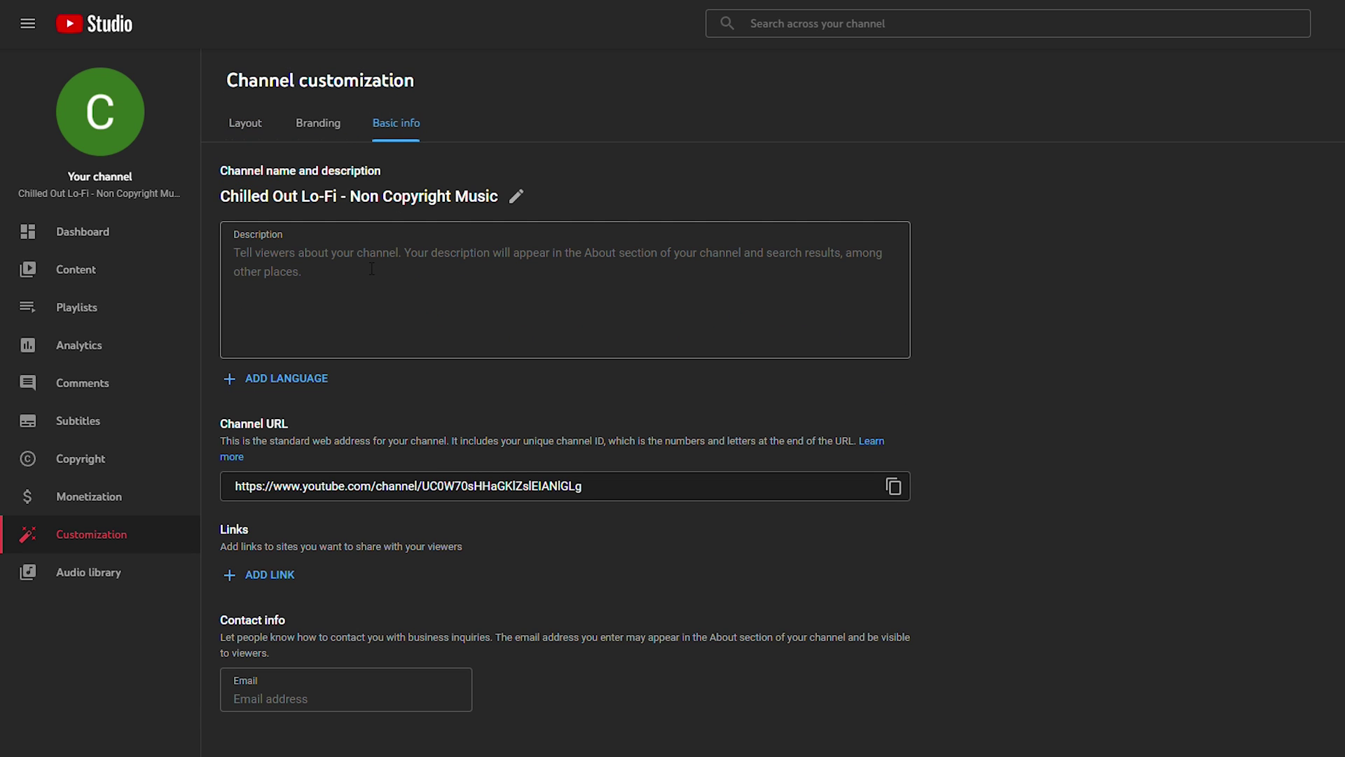
left_click(310, 244)
type("This a channel for the lovers of Lo-Fi.  All music is non copyright and is free to use in videos. Some music will require some extra descriptions, but this will be mentioned on the videos themselves.")
Step: Look over the channel URL, channel ID and the links explanation text
triple_click(345, 471)
left_click(596, 481)
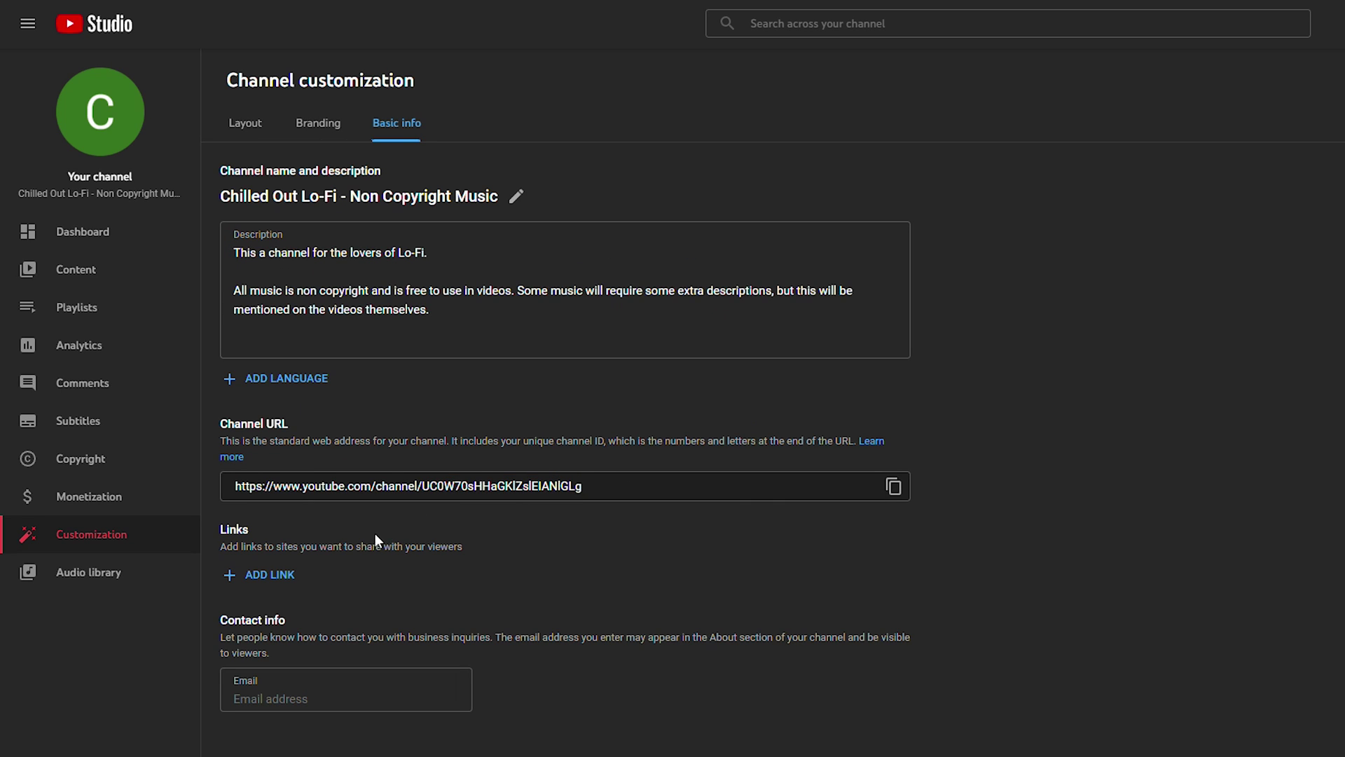
left_click_drag(499, 486, 582, 485)
left_click(467, 487)
left_click_drag(240, 552, 530, 543)
left_click(320, 540)
left_click_drag(254, 543, 379, 545)
left_click(395, 536)
Step: Try adding a channel link, discard the empty link row, and publish the basic info
left_click(270, 575)
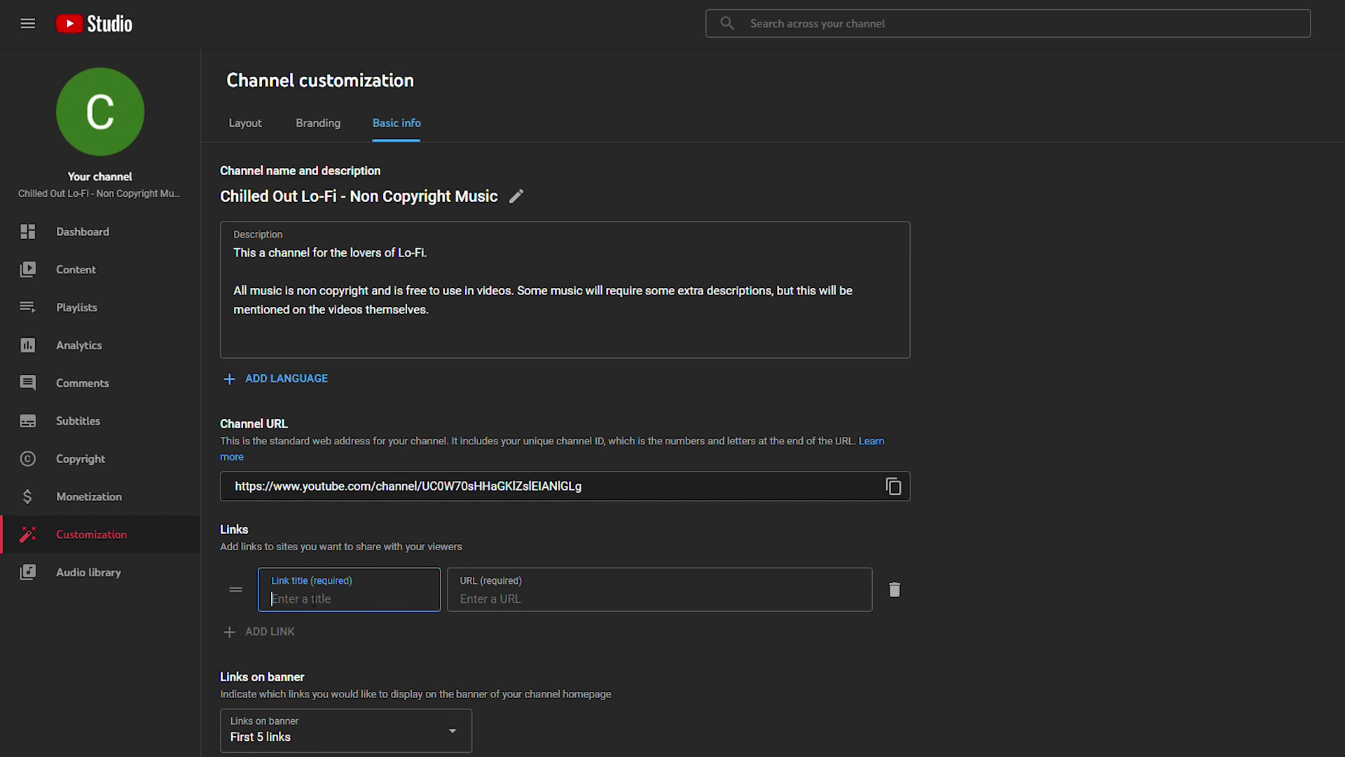
left_click(526, 617)
left_click(307, 597)
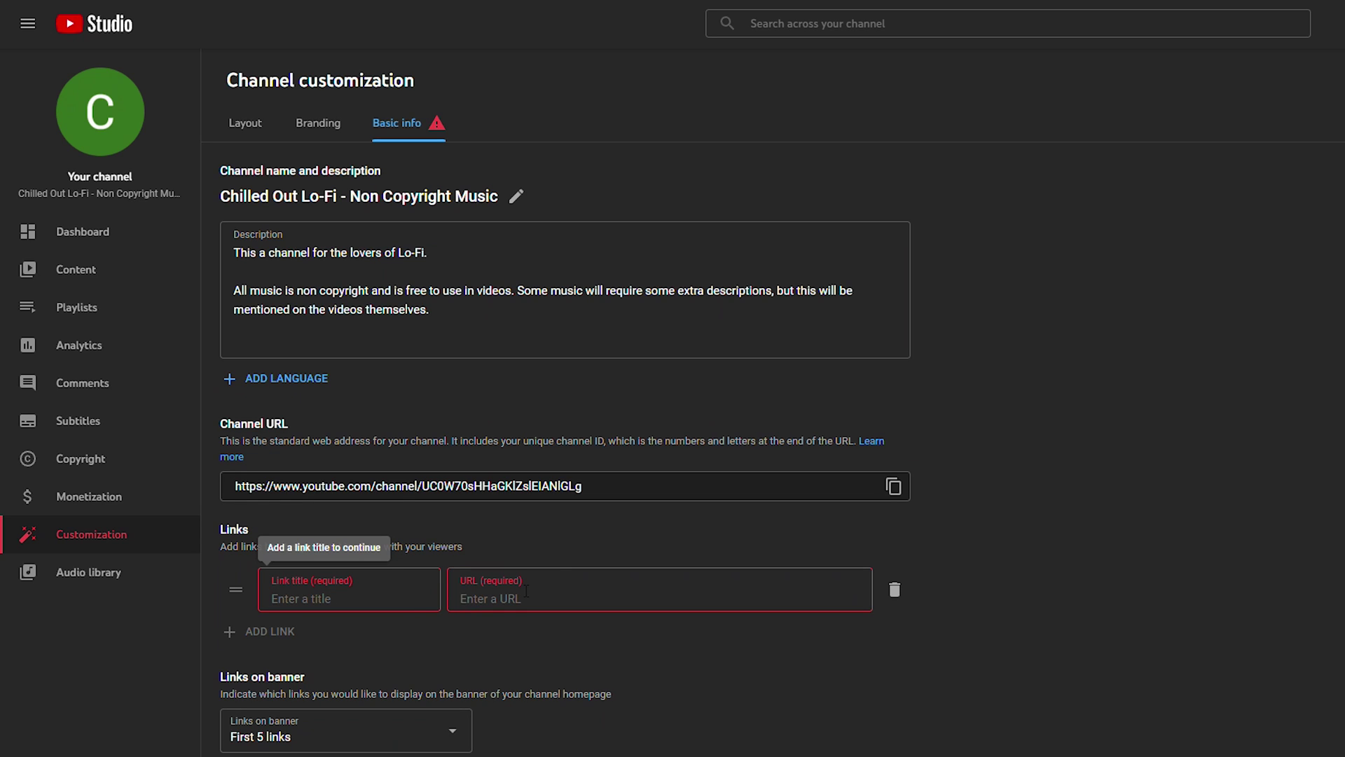
left_click(495, 601)
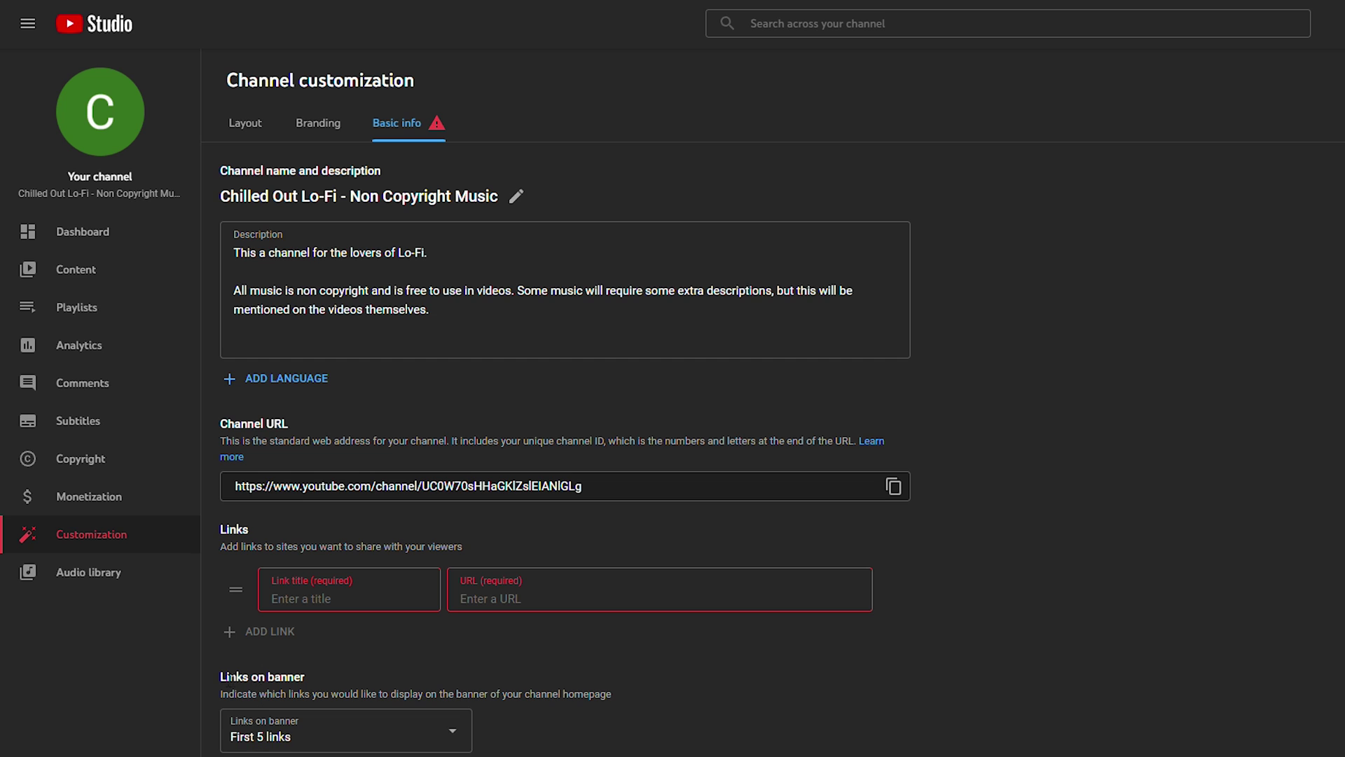
left_click_drag(221, 677, 356, 677)
left_click(378, 625)
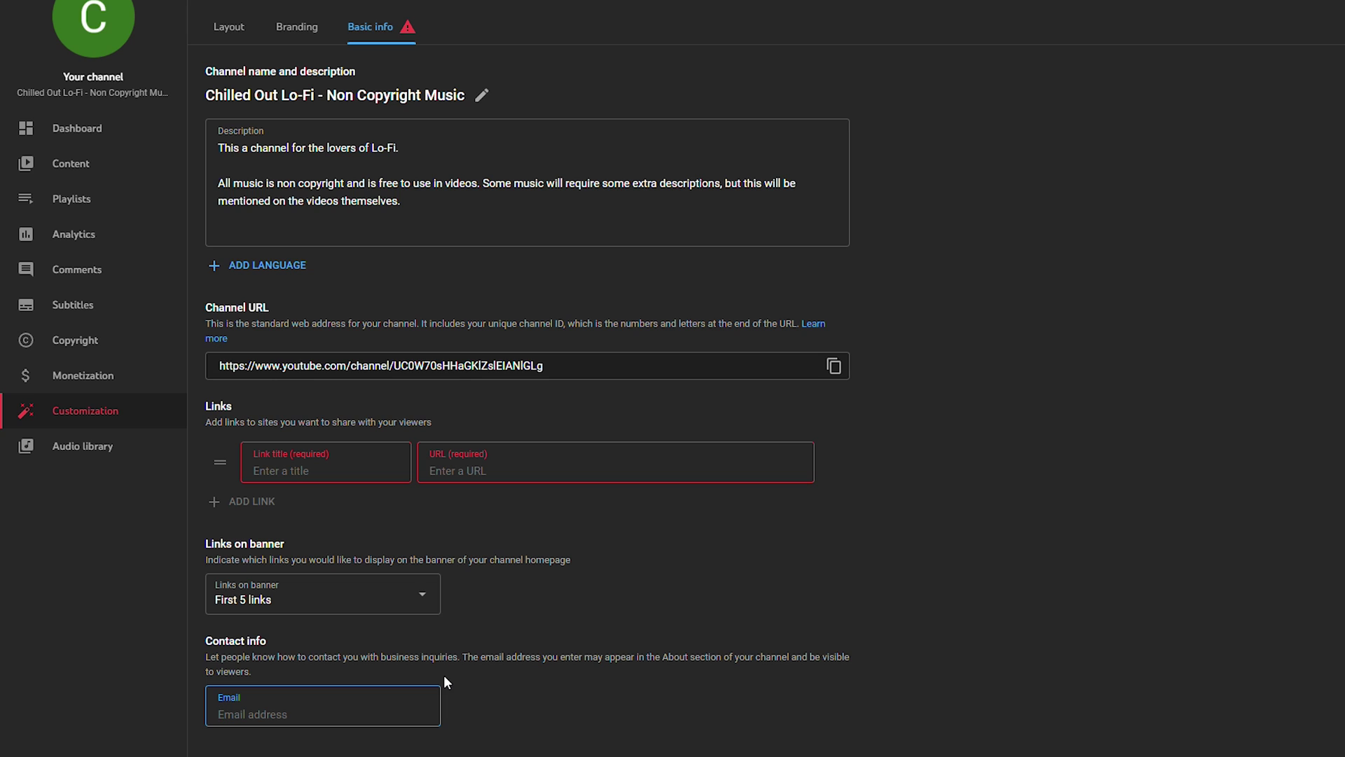
left_click(872, 485)
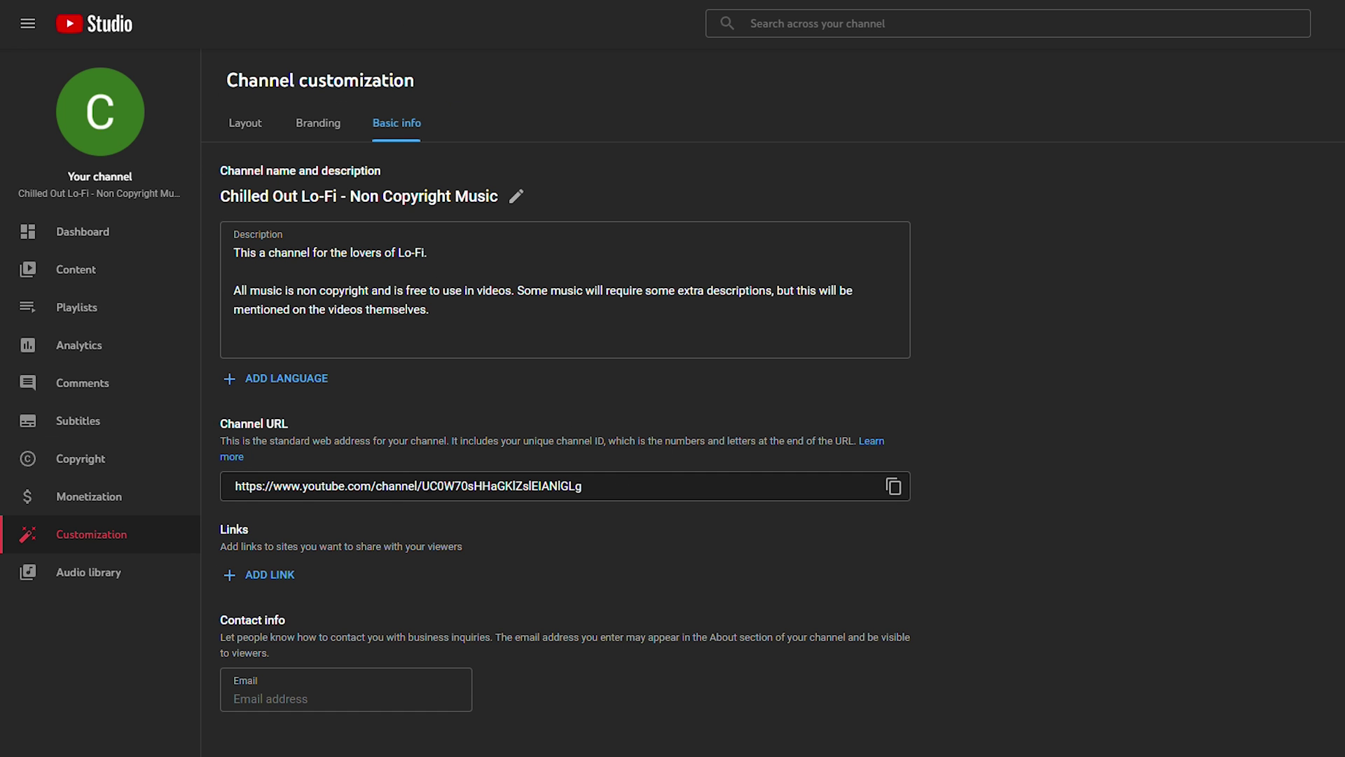
left_click(1292, 117)
left_click(325, 134)
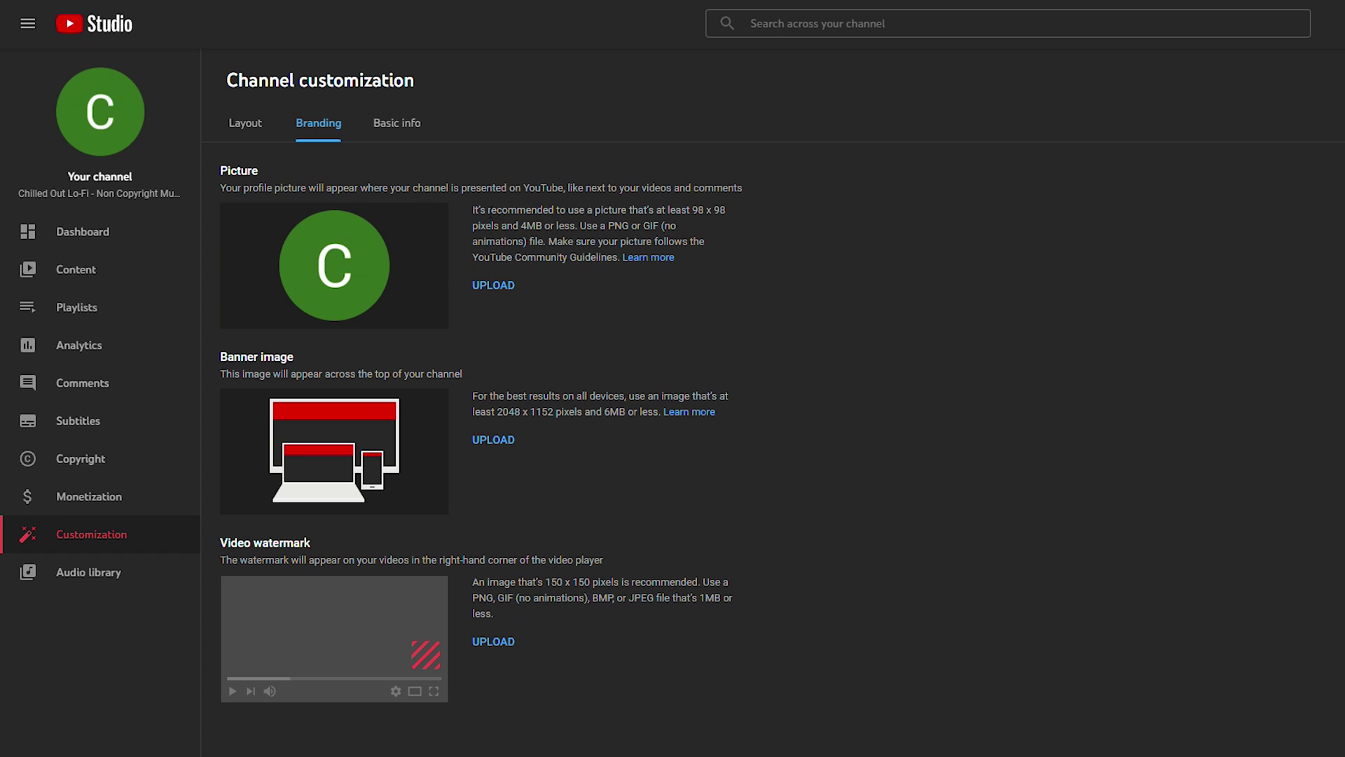
Step: Review the profile picture guidance: recommended 98 x 98 size and 4MB limit
left_click_drag(472, 212, 621, 258)
left_click(620, 258)
left_click_drag(692, 210, 725, 209)
left_click(725, 209)
left_click_drag(522, 226, 566, 226)
left_click(566, 225)
right_click(677, 264)
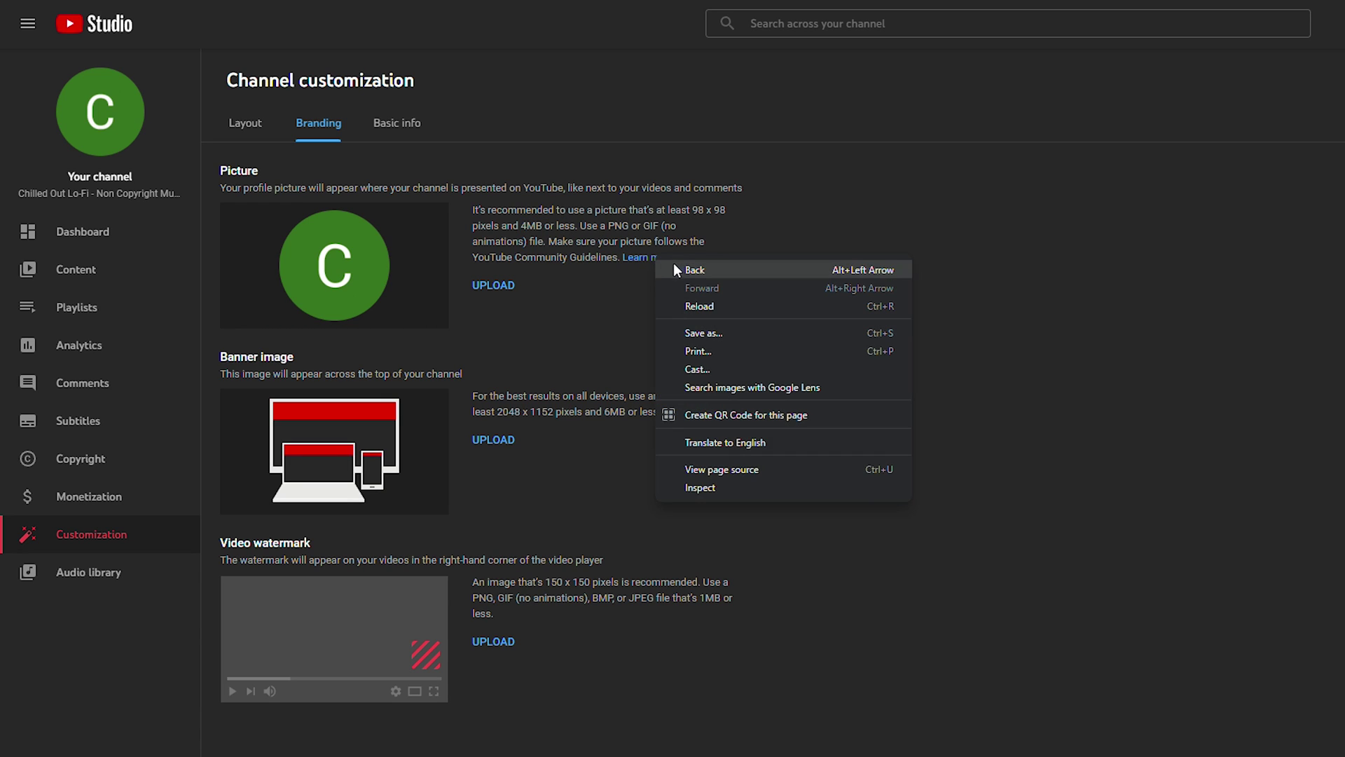
left_click(636, 259)
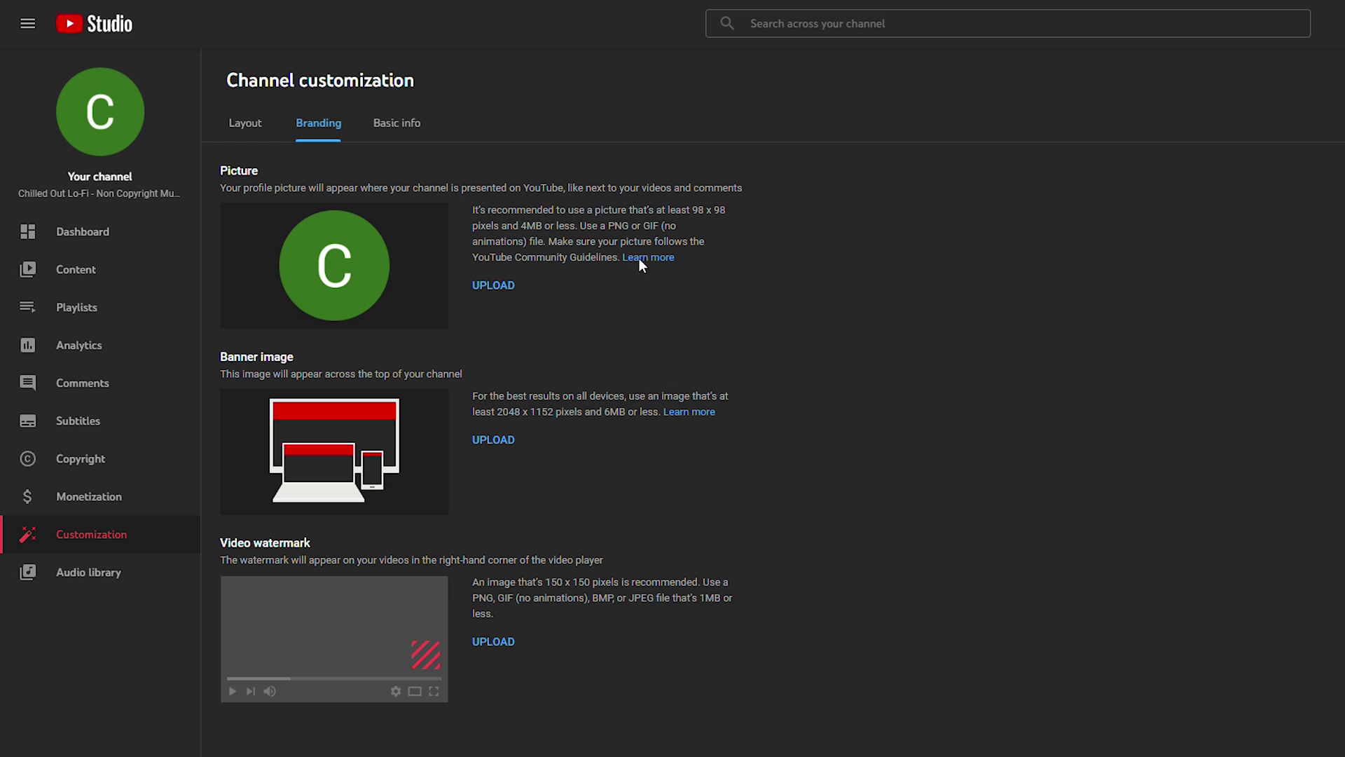
Step: Upload the Chilled out Lo-Fi icon image as the picture and confirm the crop
left_click(494, 287)
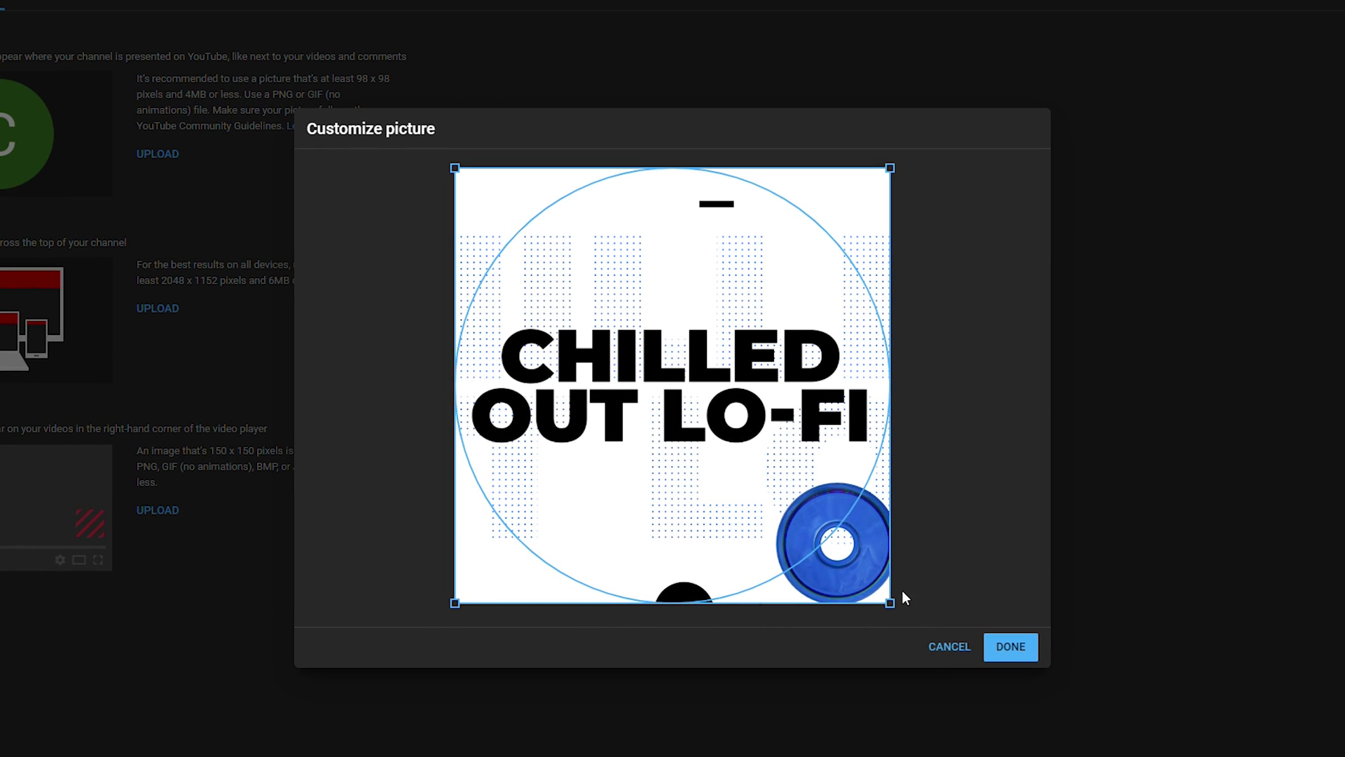
left_click_drag(889, 602, 1024, 679)
left_click(1017, 647)
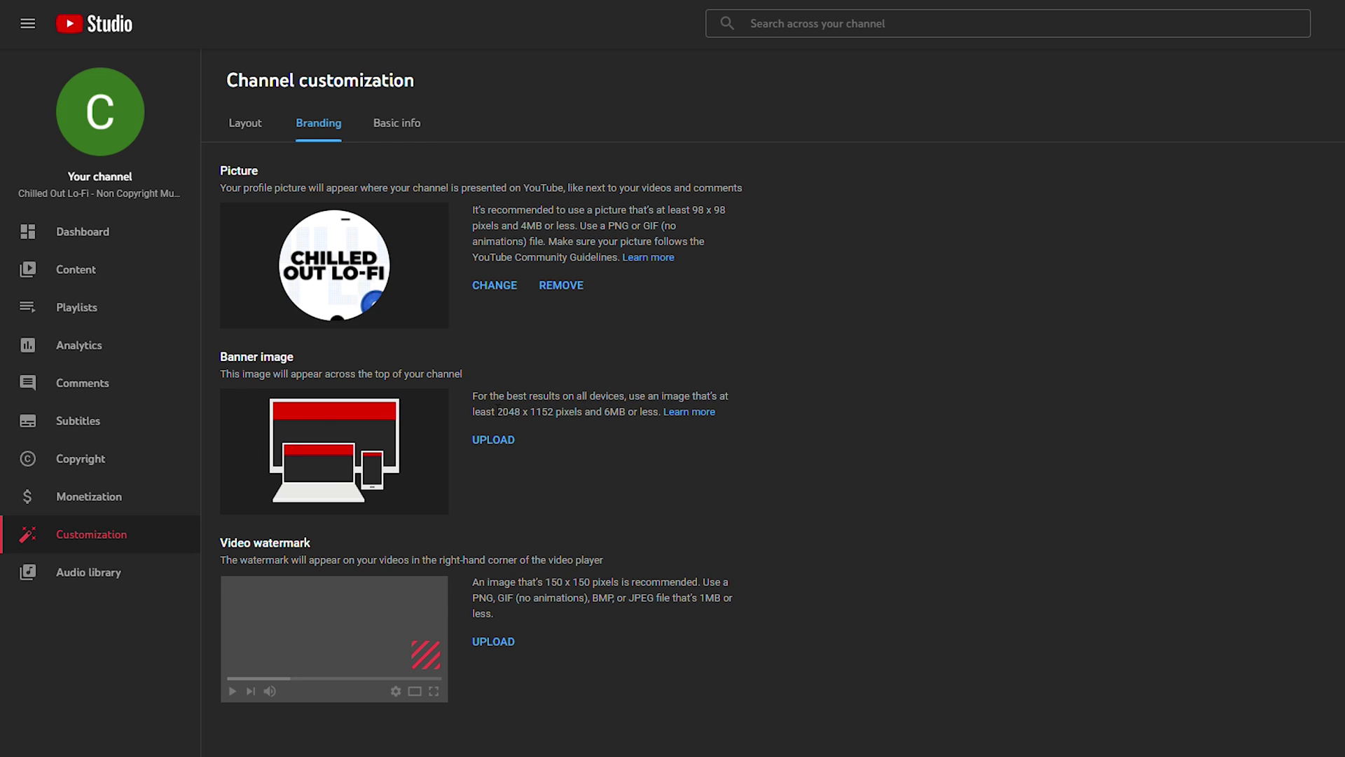
Step: Upload the Youtube Banner artwork as the channel banner image and confirm its crop
left_click_drag(497, 412, 547, 411)
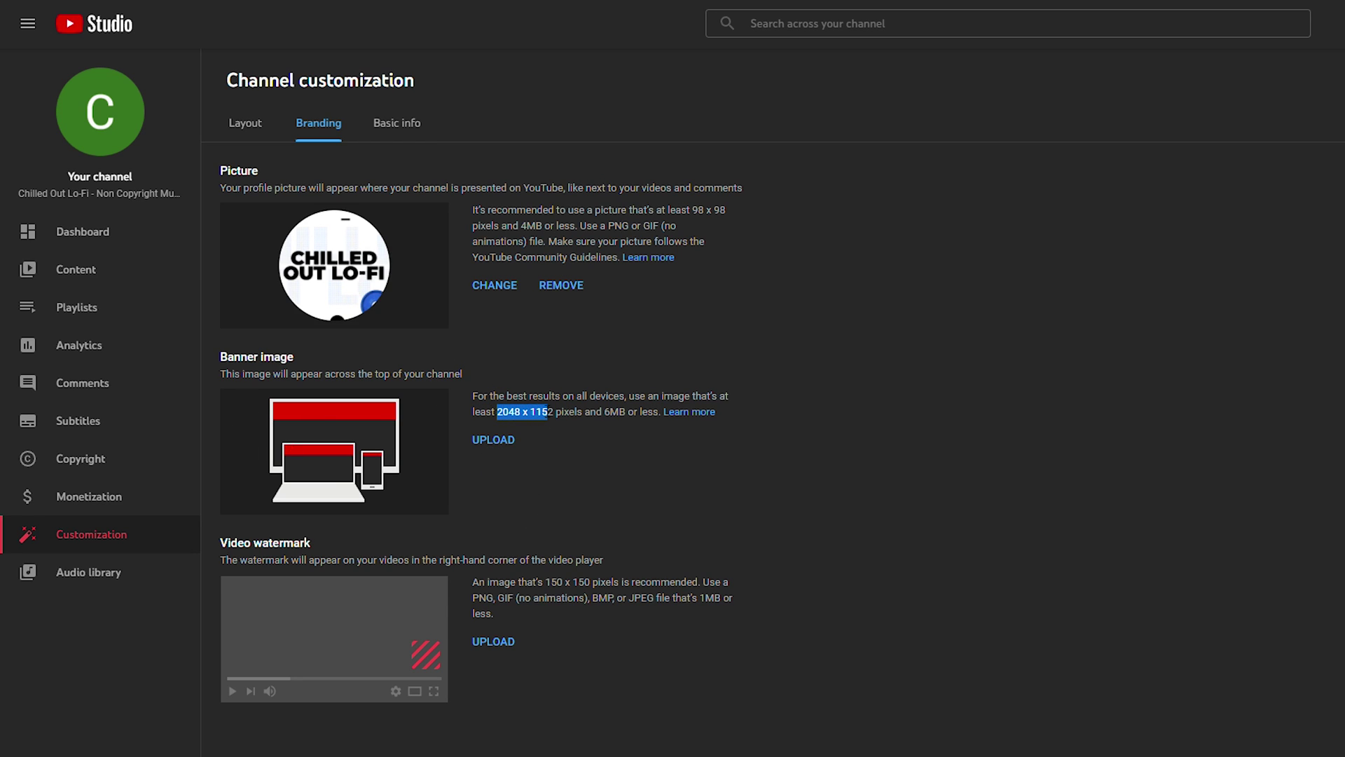
left_click(545, 411)
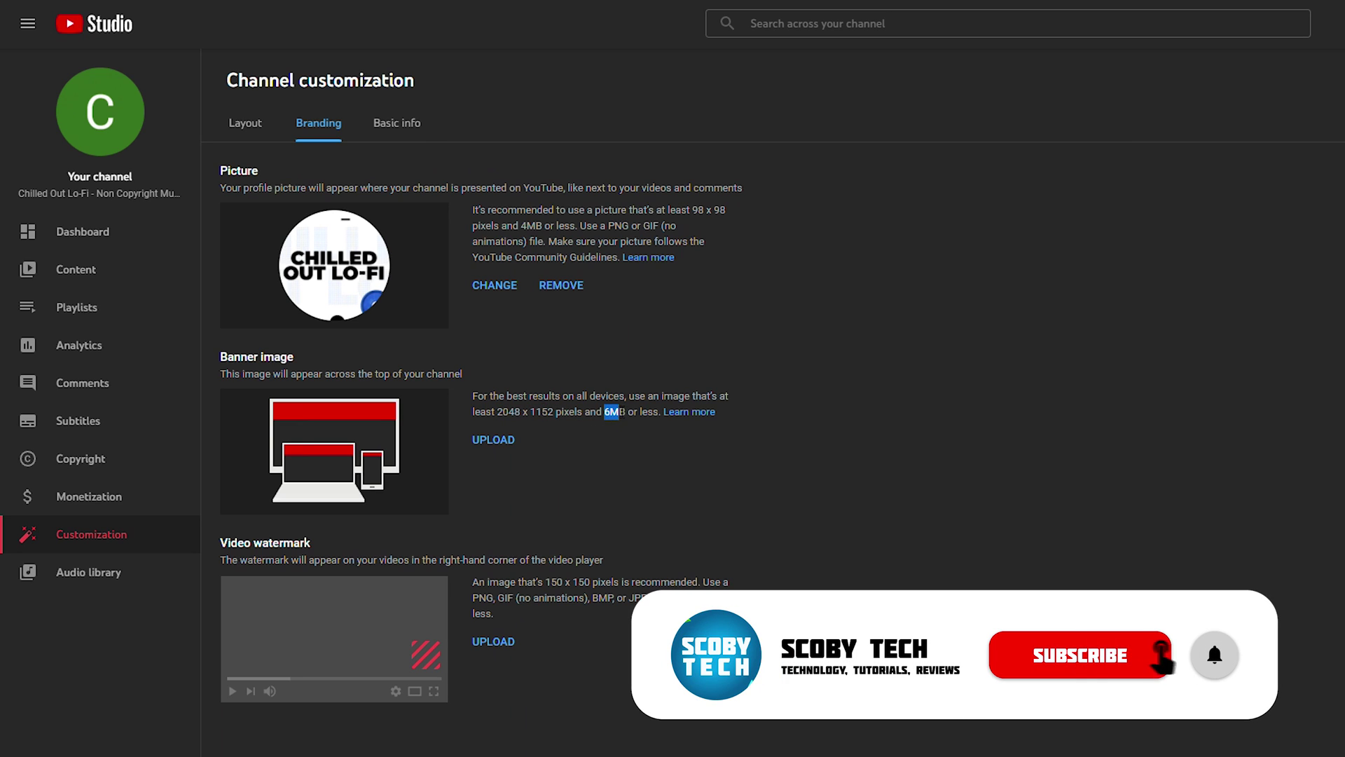
left_click(501, 440)
double_click(795, 112)
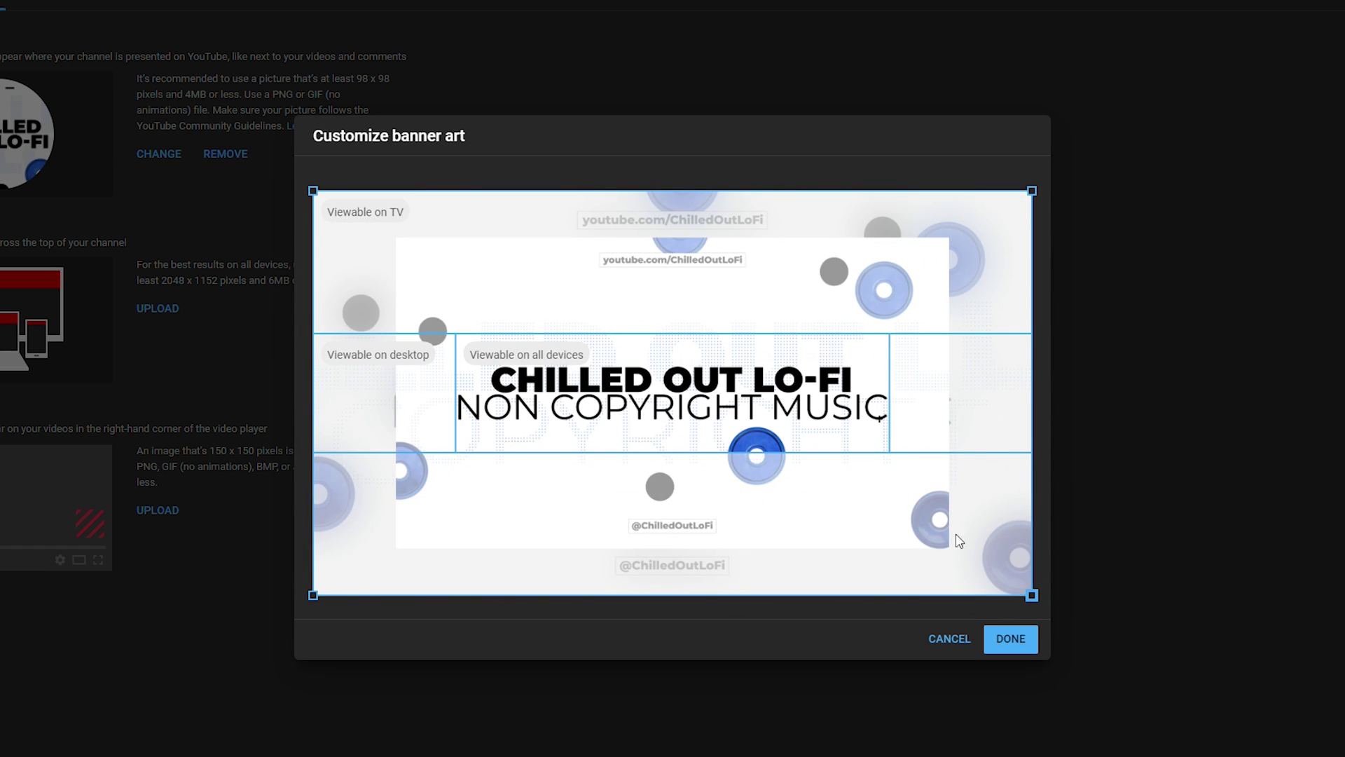
left_click(1017, 641)
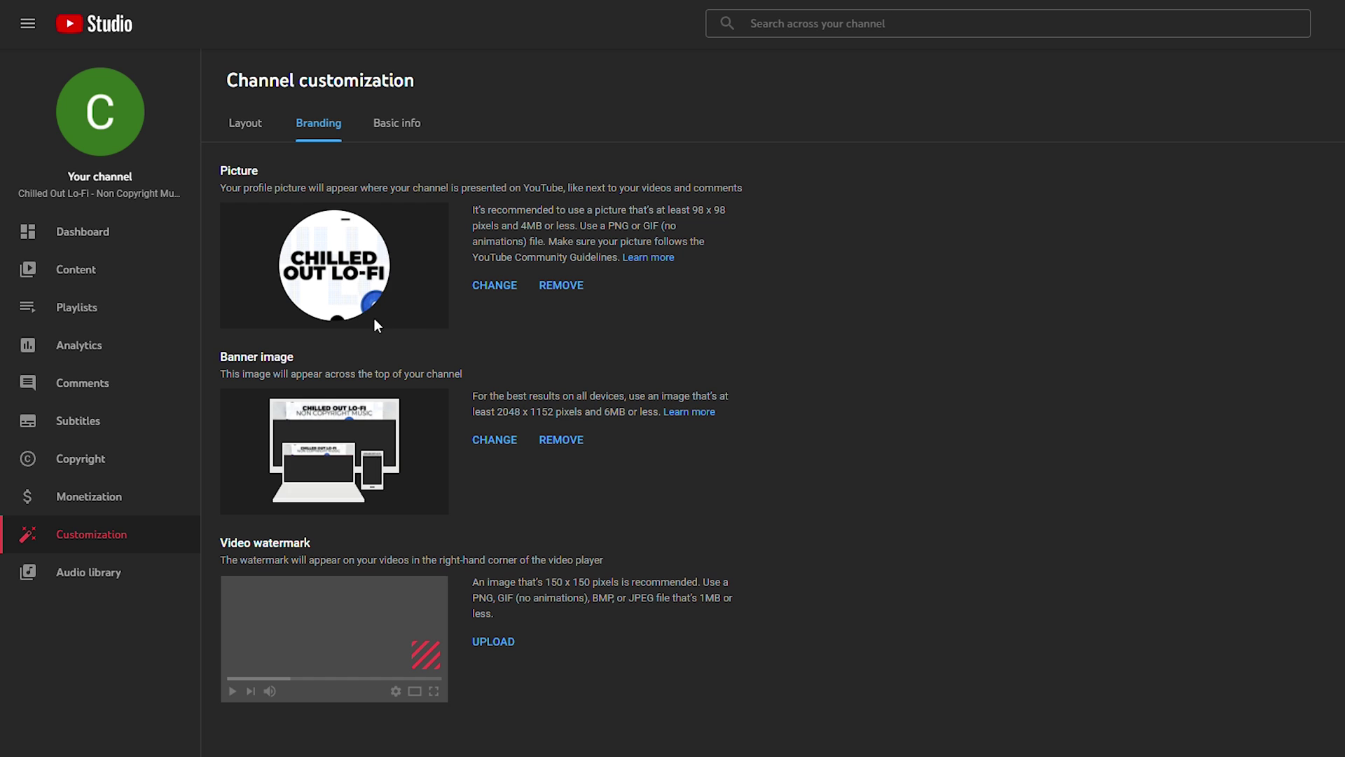
Step: Upload the Chilled out Lo-Fi icon as the video watermark, displayed for the entire video
left_click(495, 643)
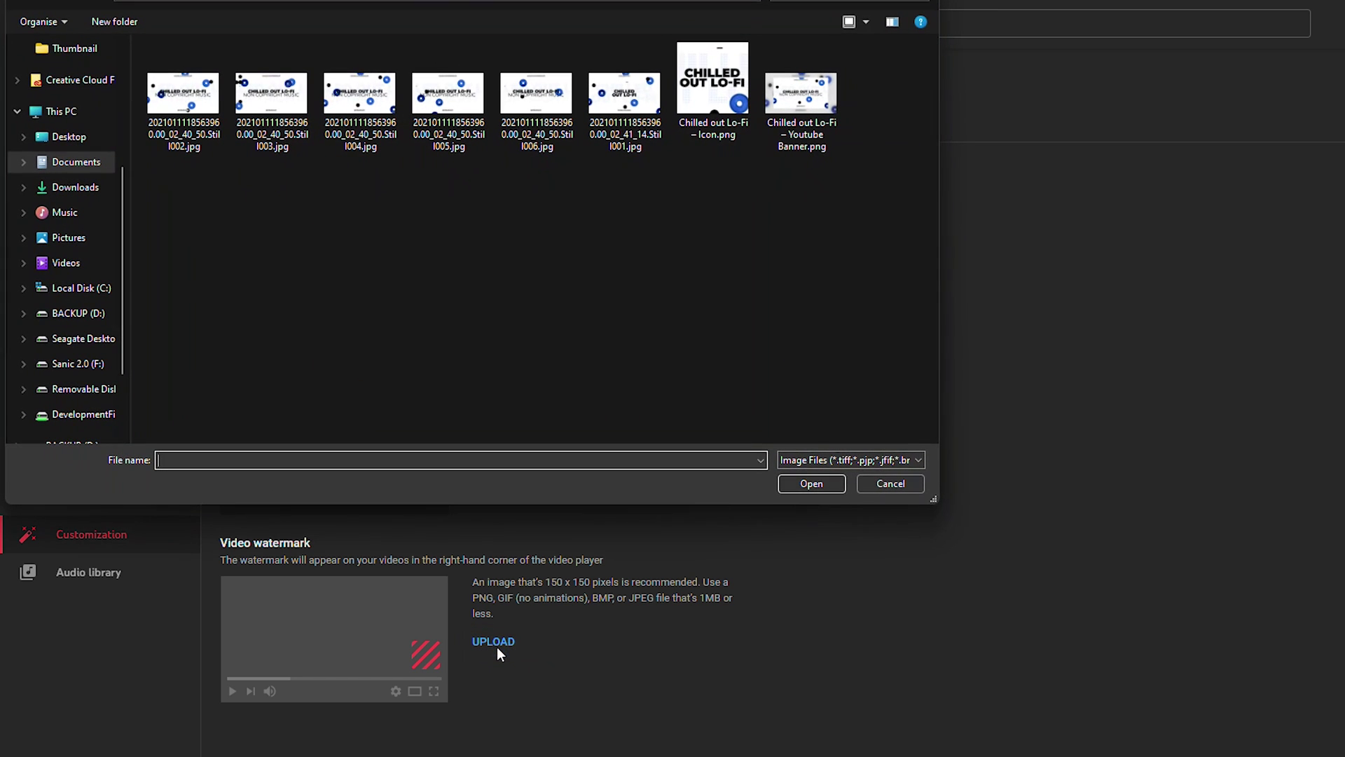
left_click(713, 83)
left_click(811, 487)
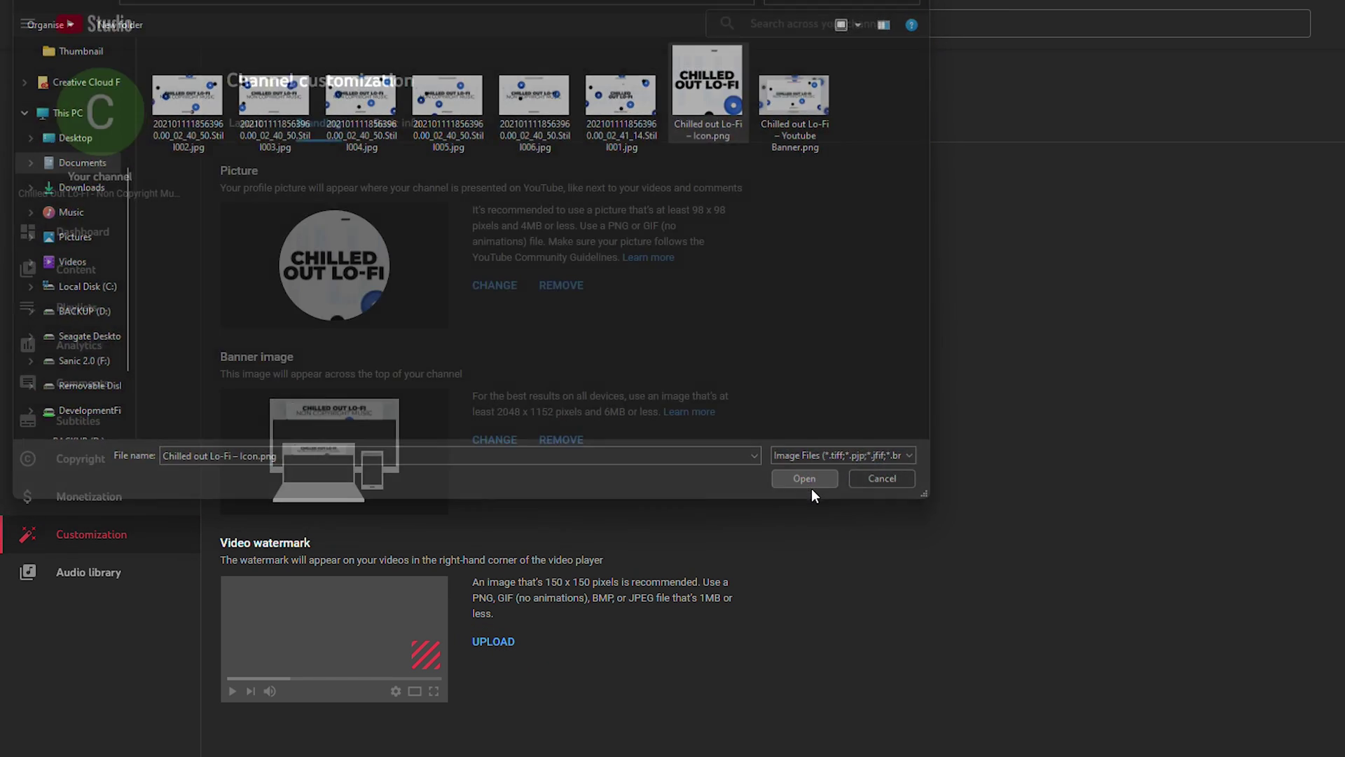
left_click_drag(891, 603, 941, 630)
left_click(1013, 648)
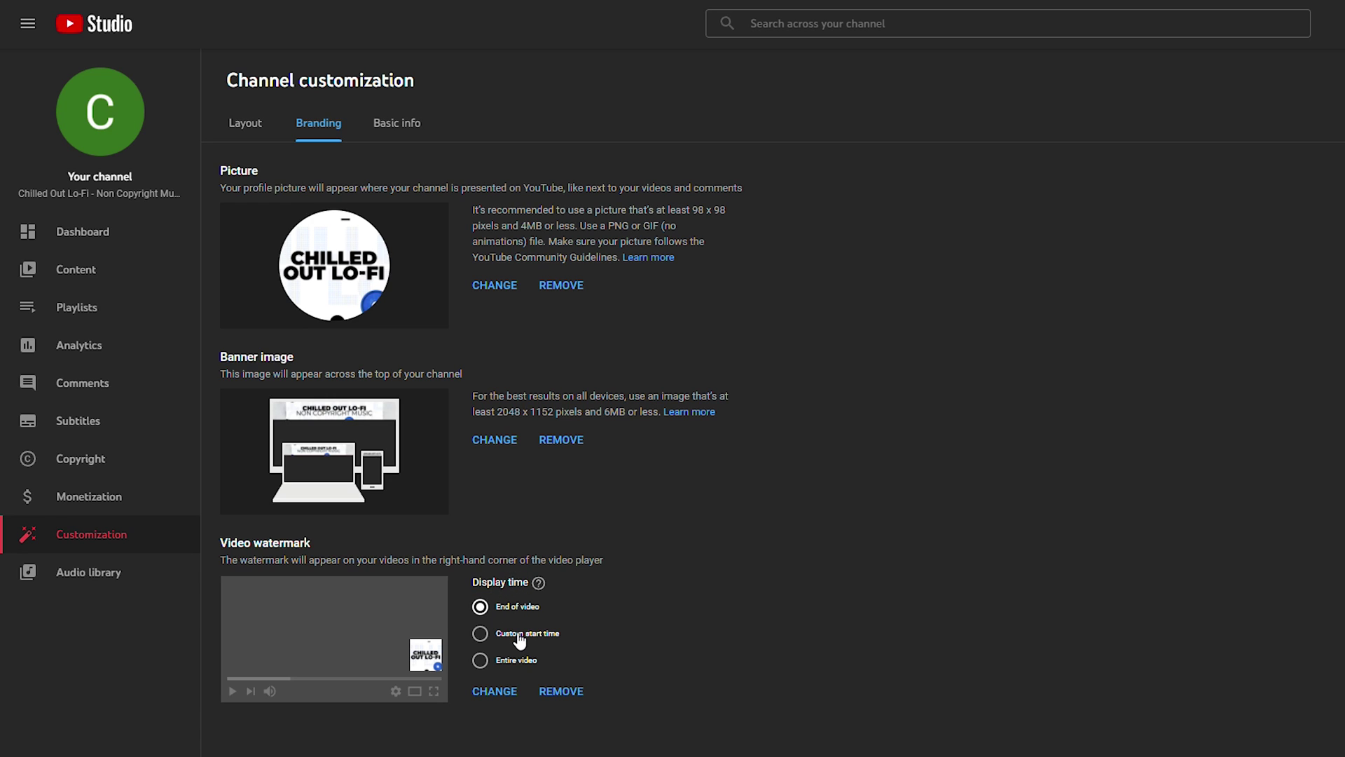
left_click(526, 633)
left_click(514, 694)
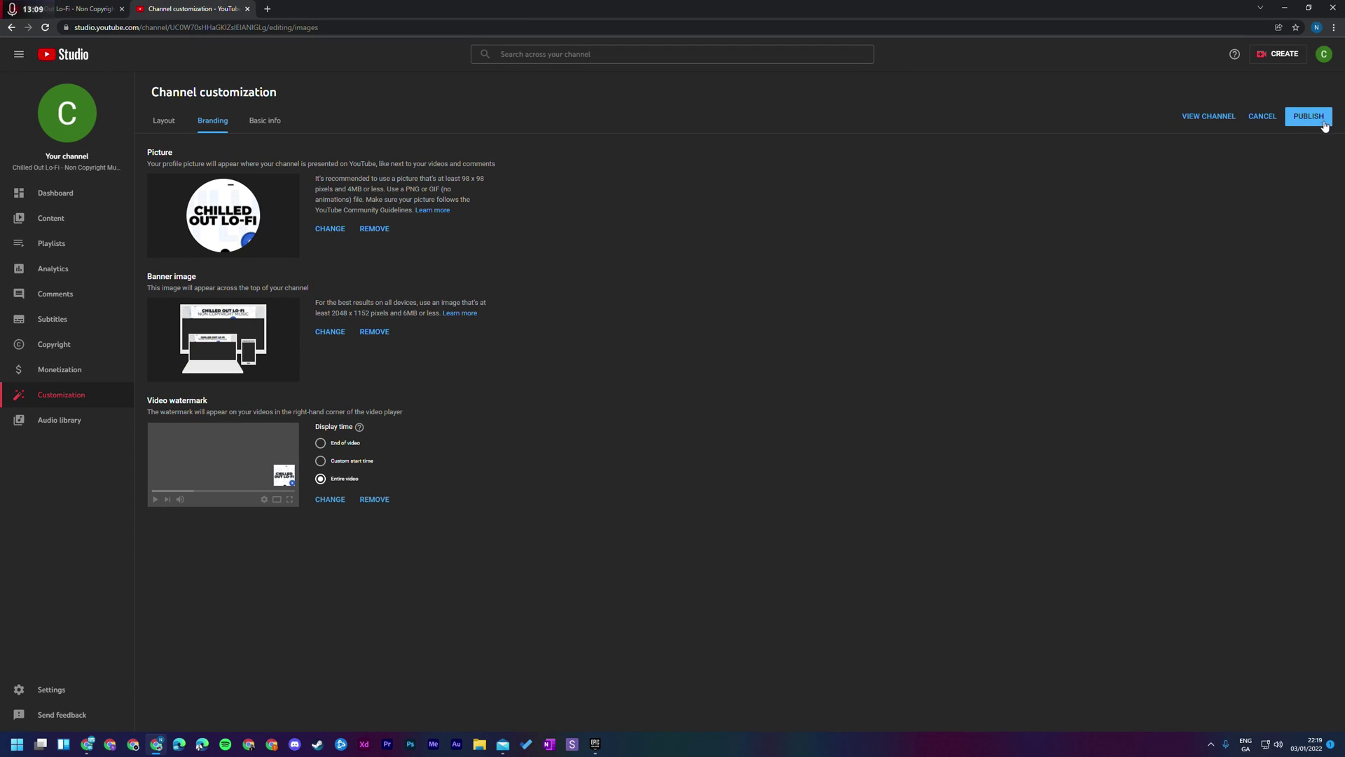
Step: Publish the branding changes and switch to the channel Layout settings
left_click(1322, 122)
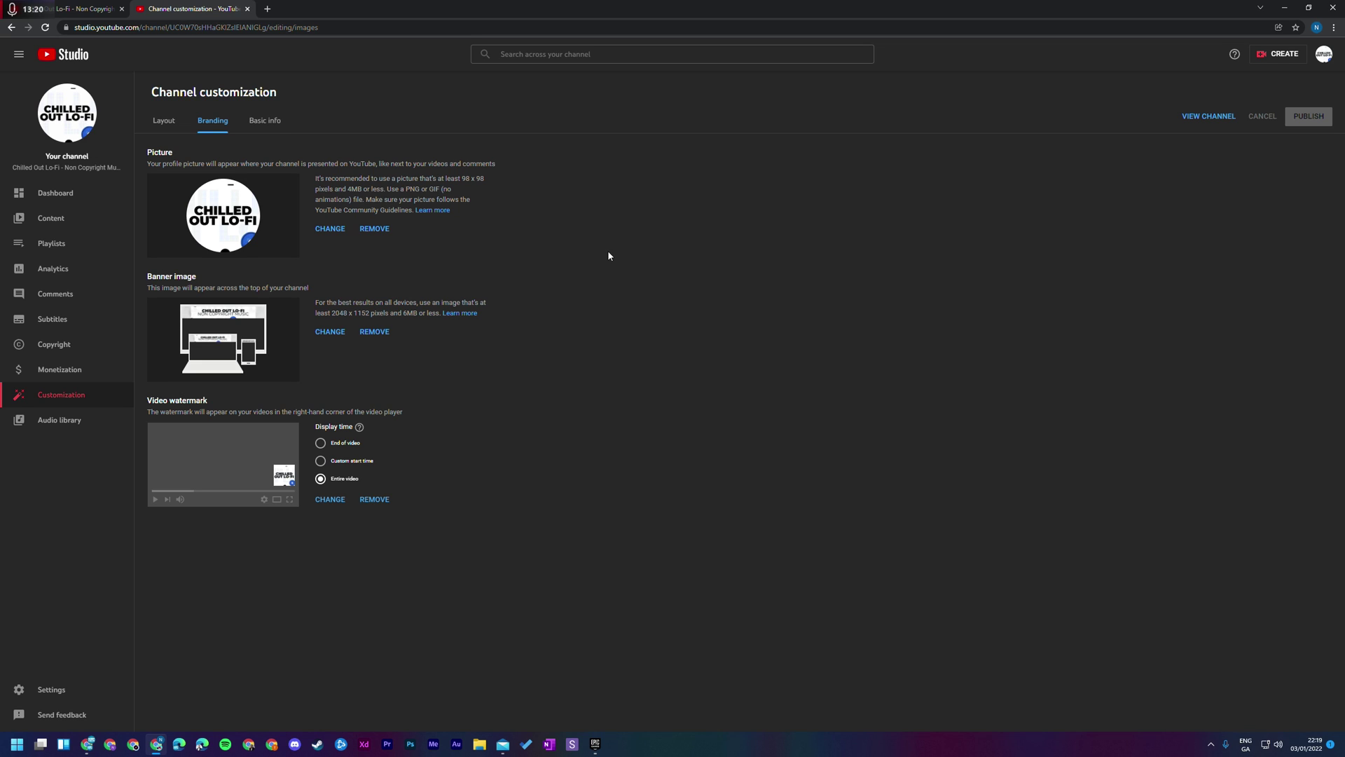
left_click(163, 121)
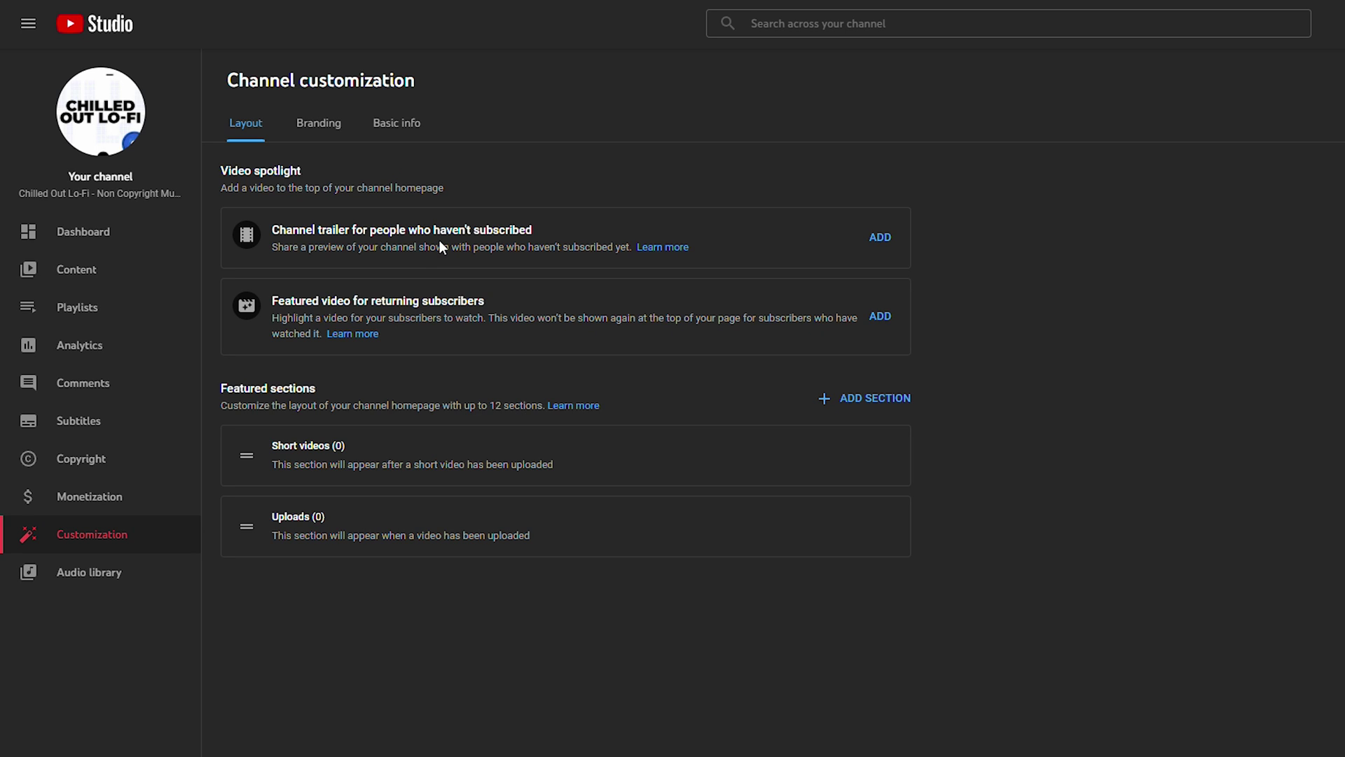
left_click_drag(305, 230, 468, 229)
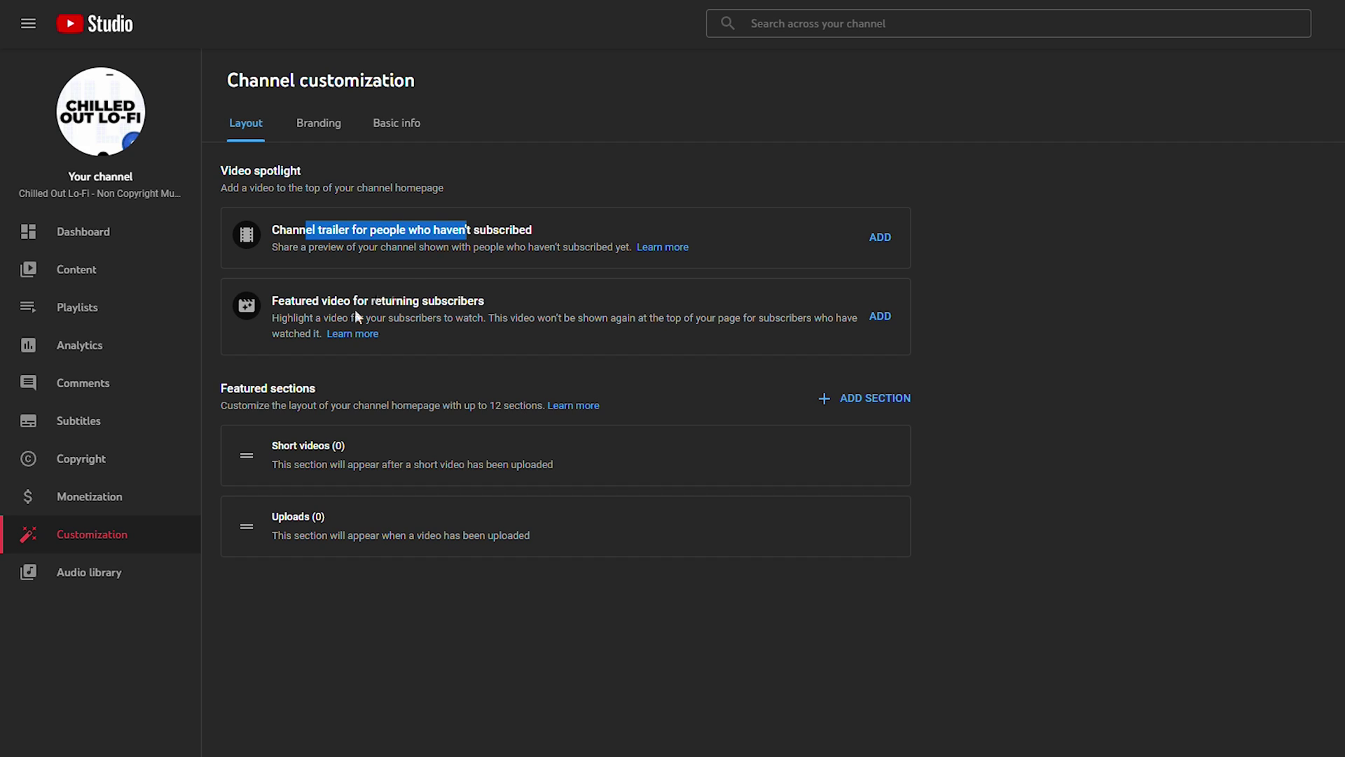
left_click_drag(294, 301, 458, 303)
left_click(498, 305)
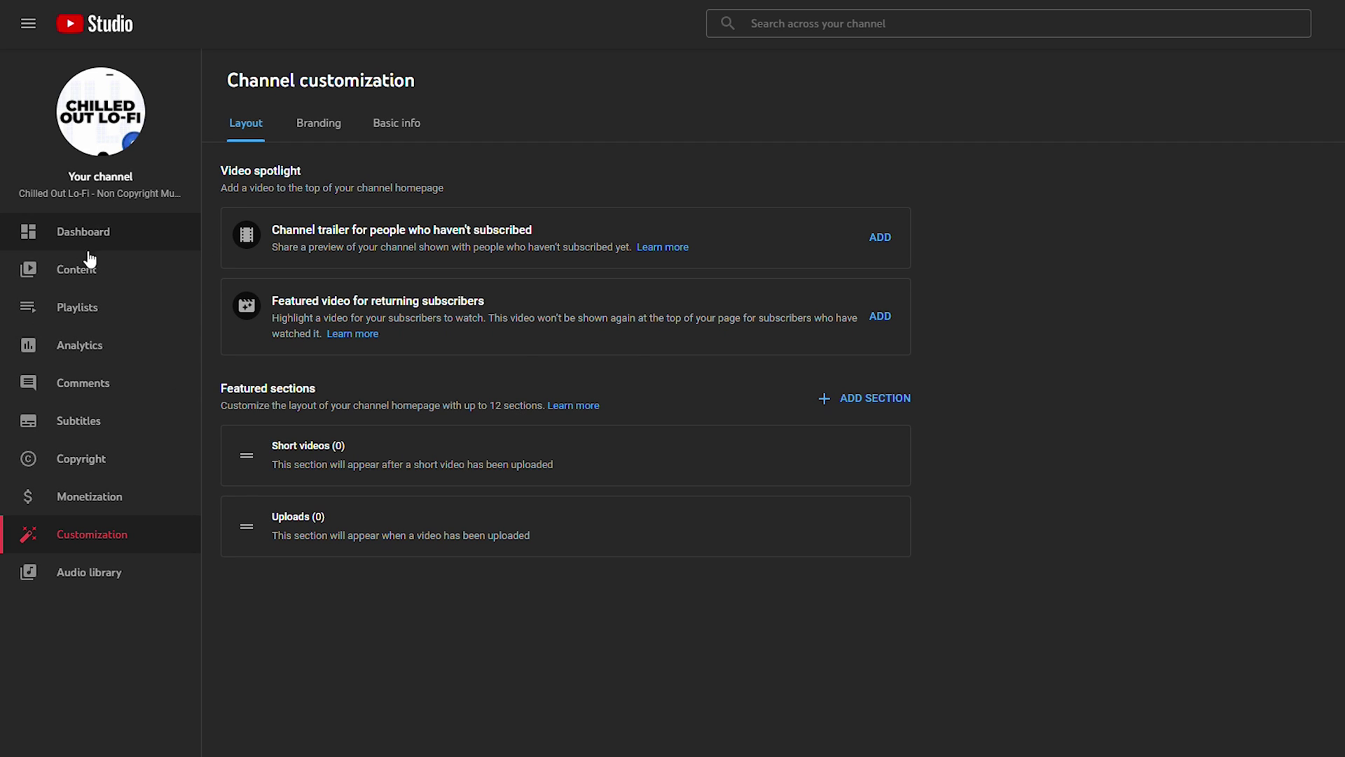
Step: Go to the channel Dashboard and bring up the CREATE menu
left_click(64, 234)
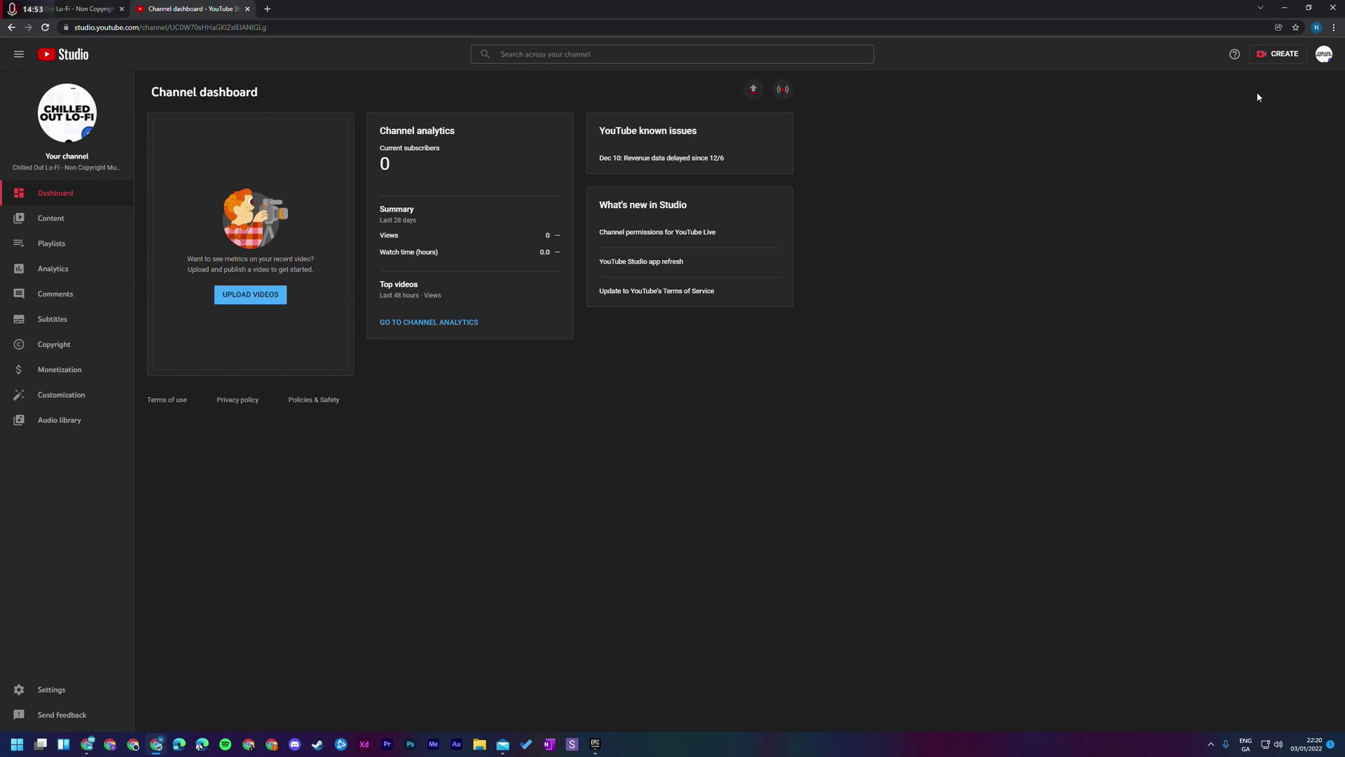
left_click(1282, 56)
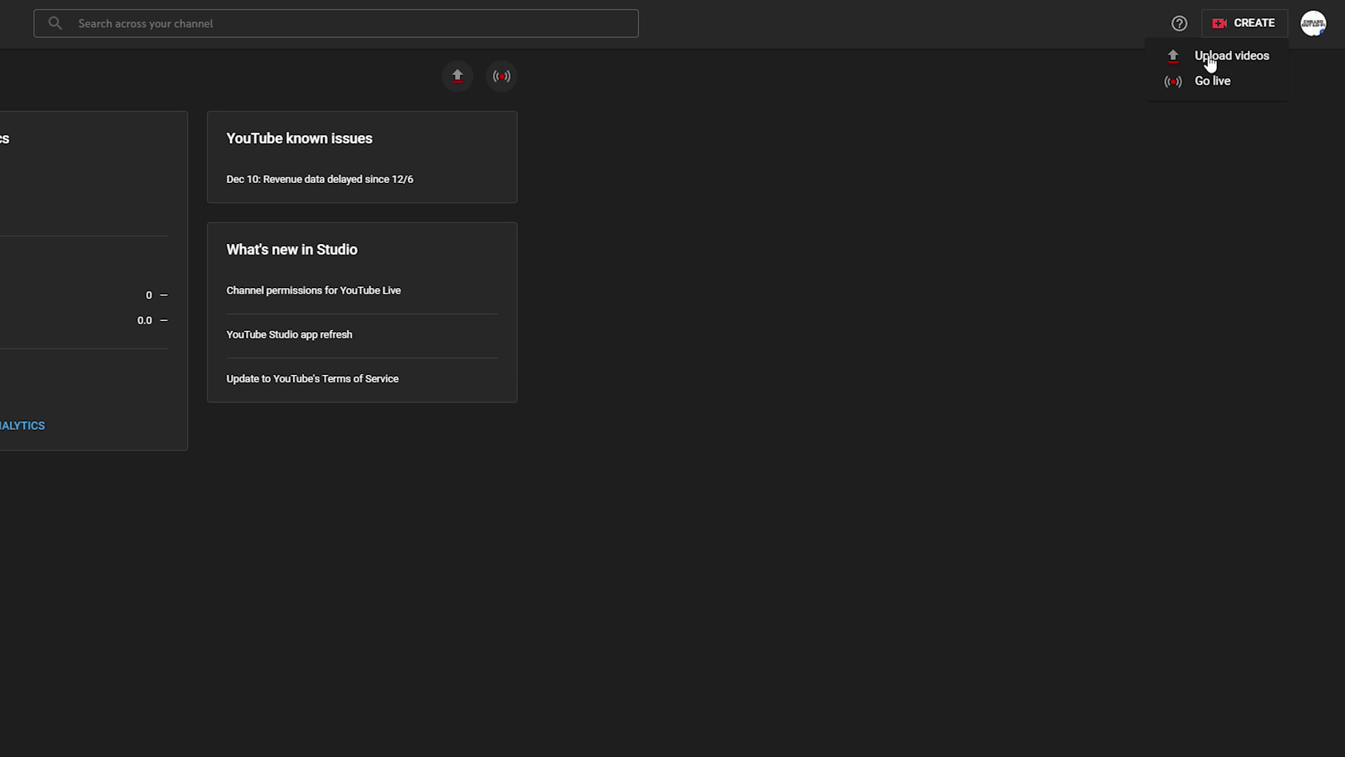
Step: Upload the exported mp4 with title 'Test Video' and description 'Test description'
left_click(1232, 57)
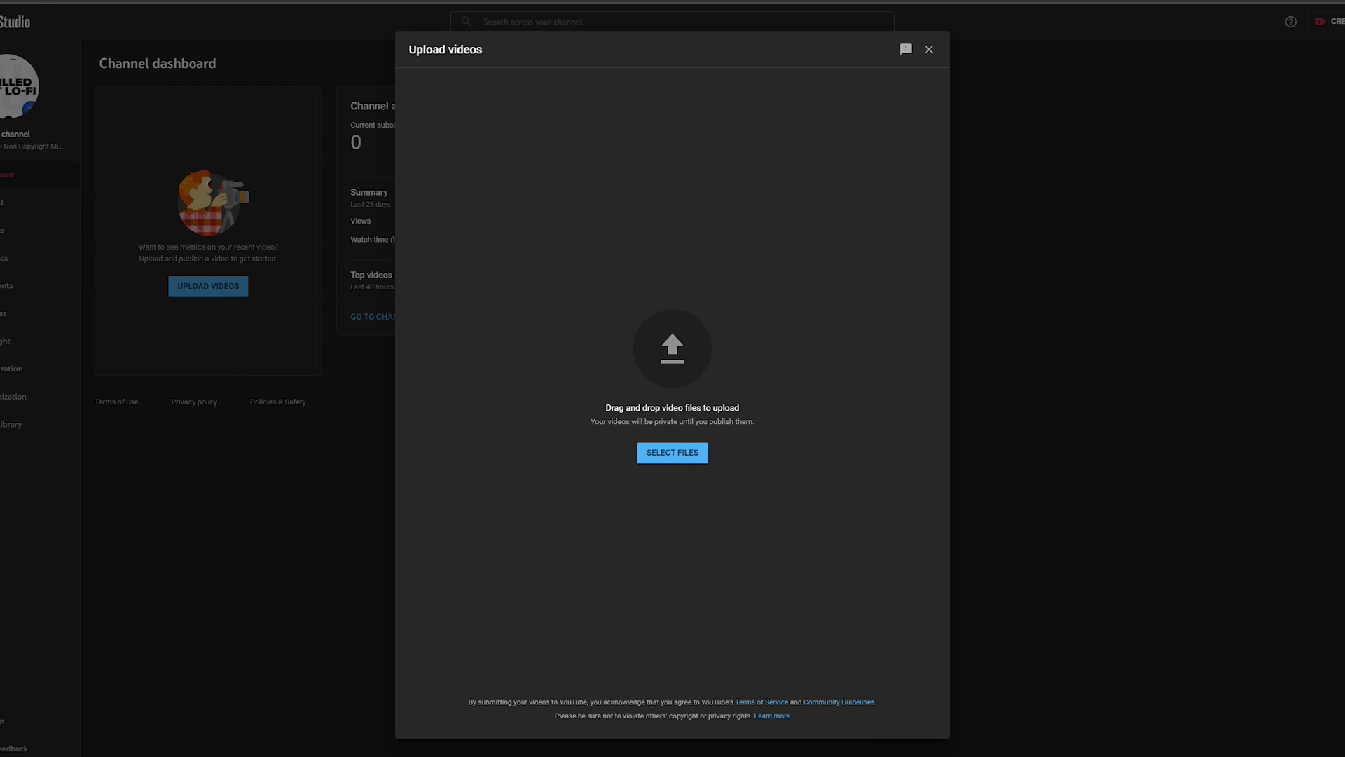
key("alt+Tab")
left_click_drag(833, 183, 598, 285)
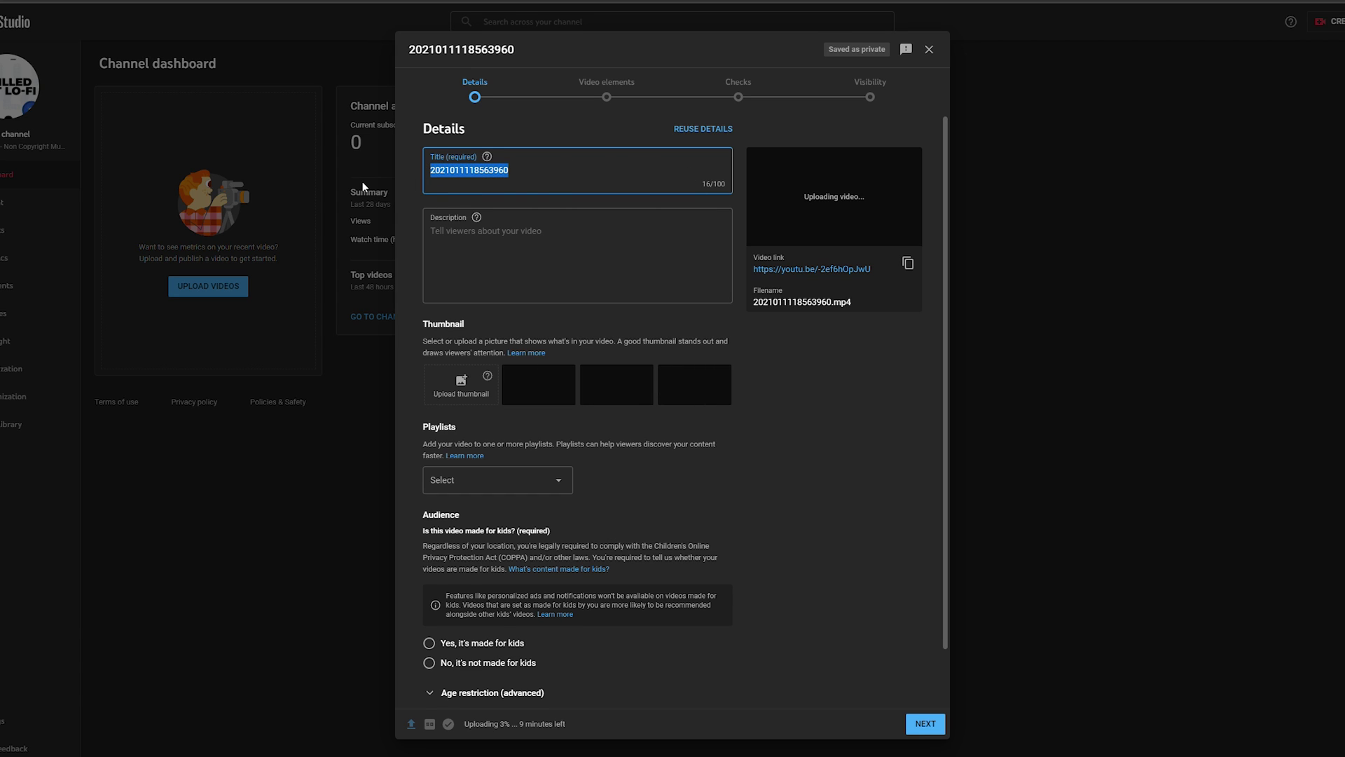
type("Test Video")
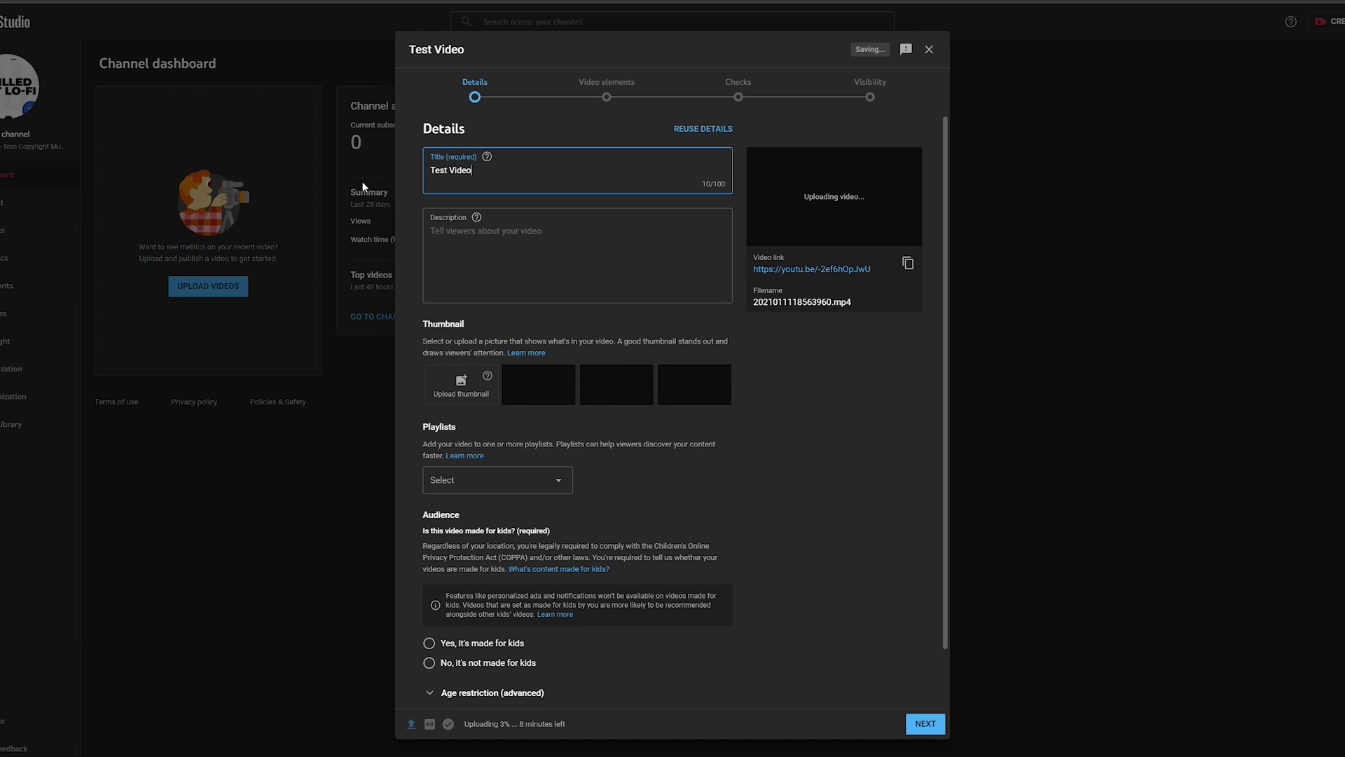
key("Tab")
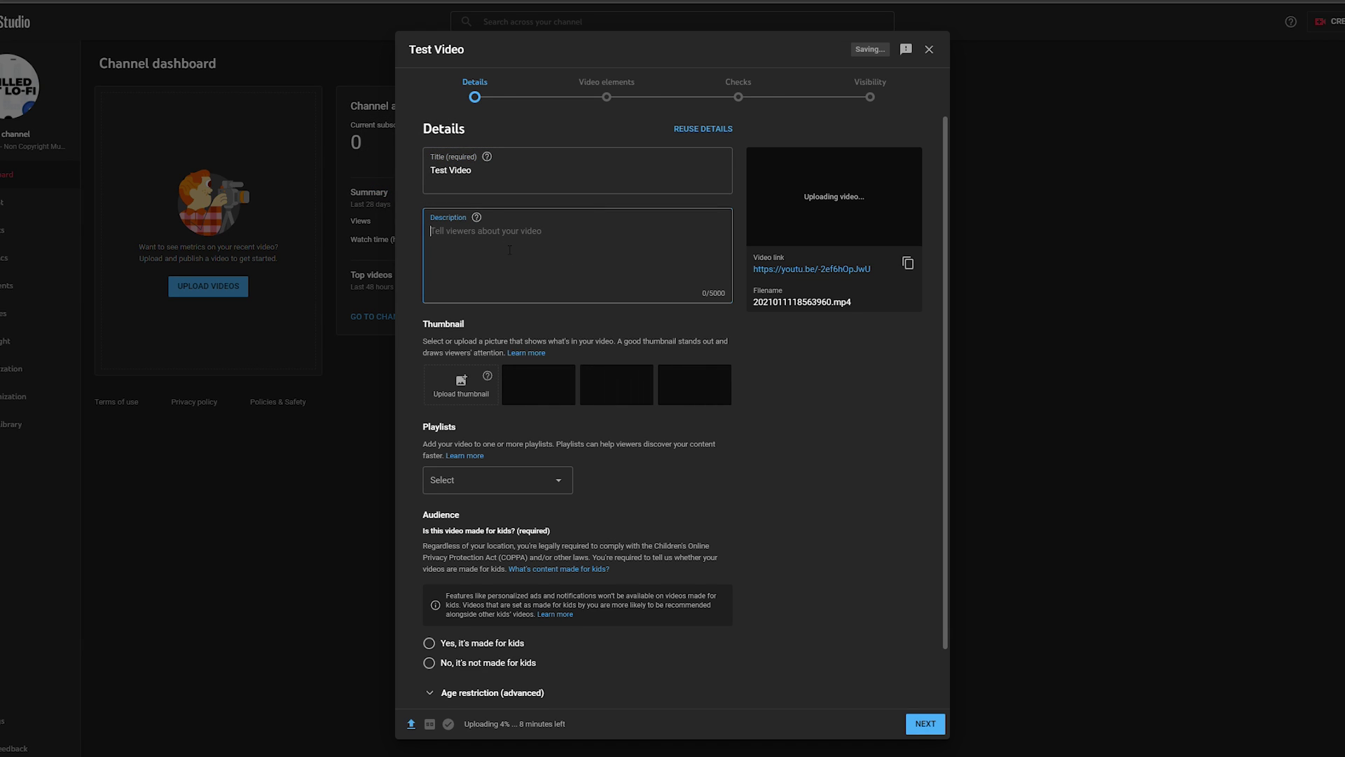
type("Test description")
Step: Try adding a custom thumbnail, then dismiss the phone verification prompt
scroll(509, 250, "down", 1)
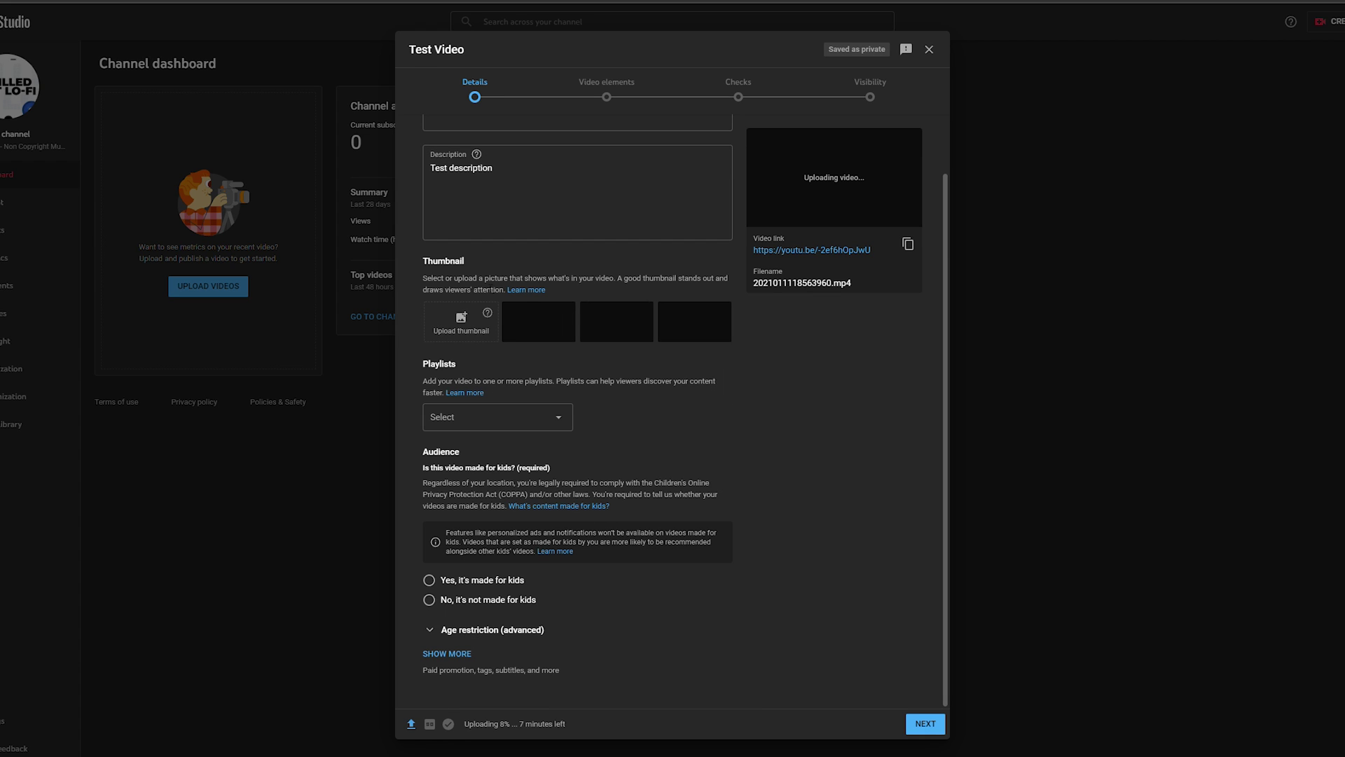
triple_click(488, 286)
left_click(484, 278)
left_click(462, 323)
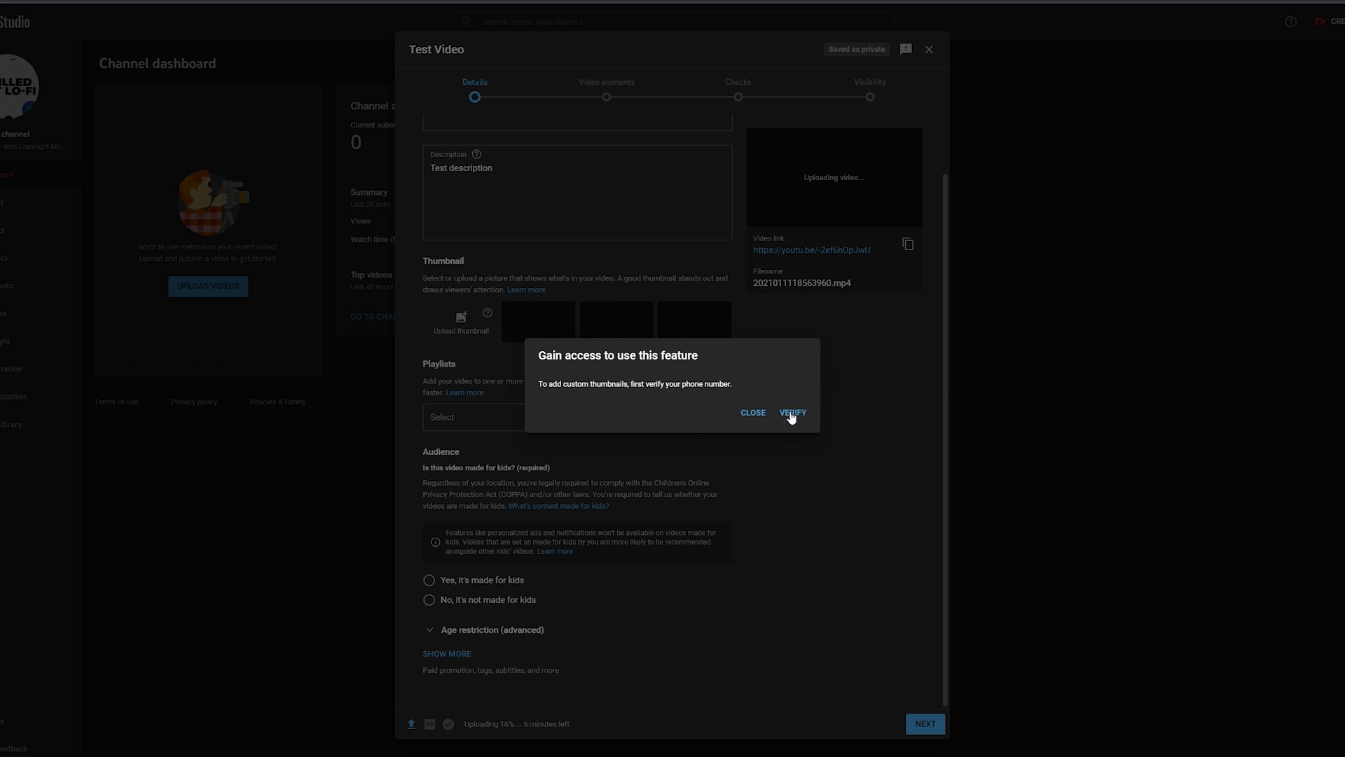
left_click(754, 413)
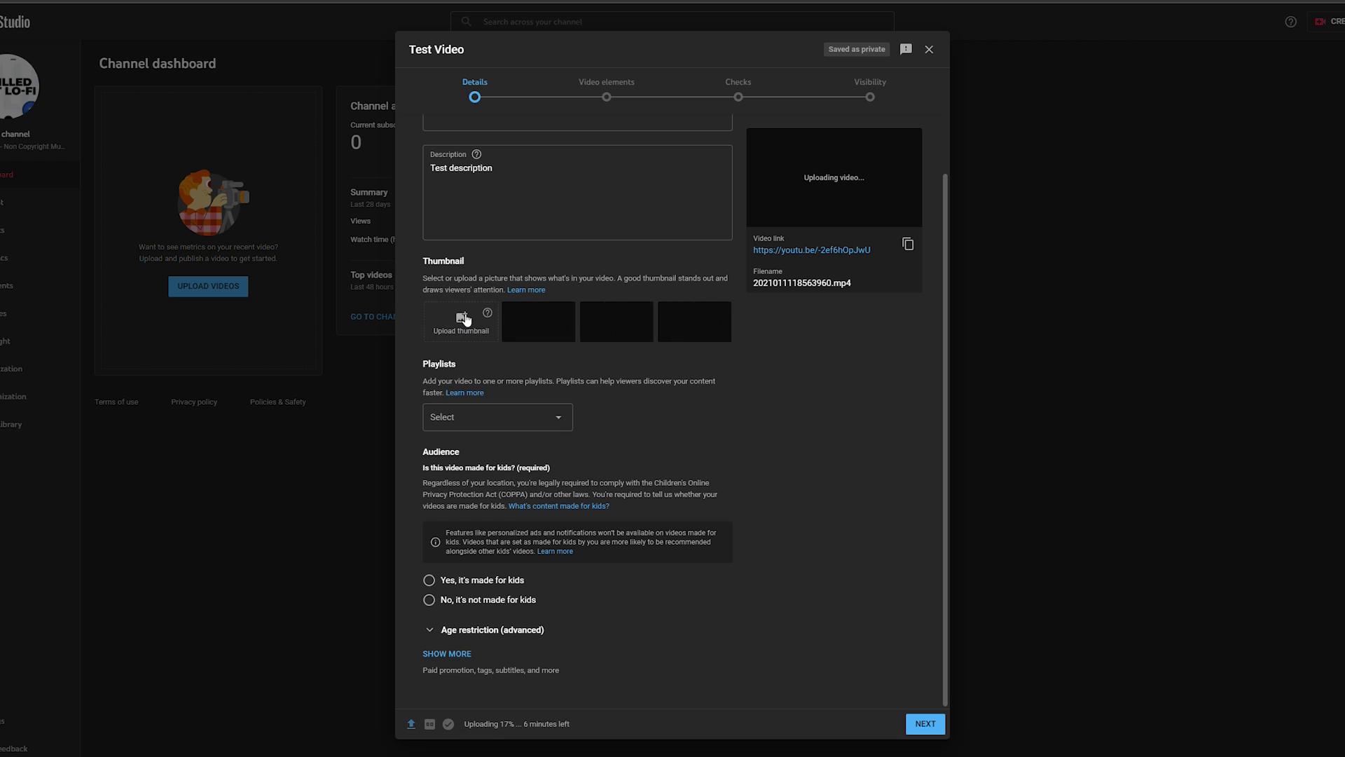
Step: Bring up the video's Playlists dropdown, which shows no playlists available yet
left_click(494, 429)
left_click(666, 369)
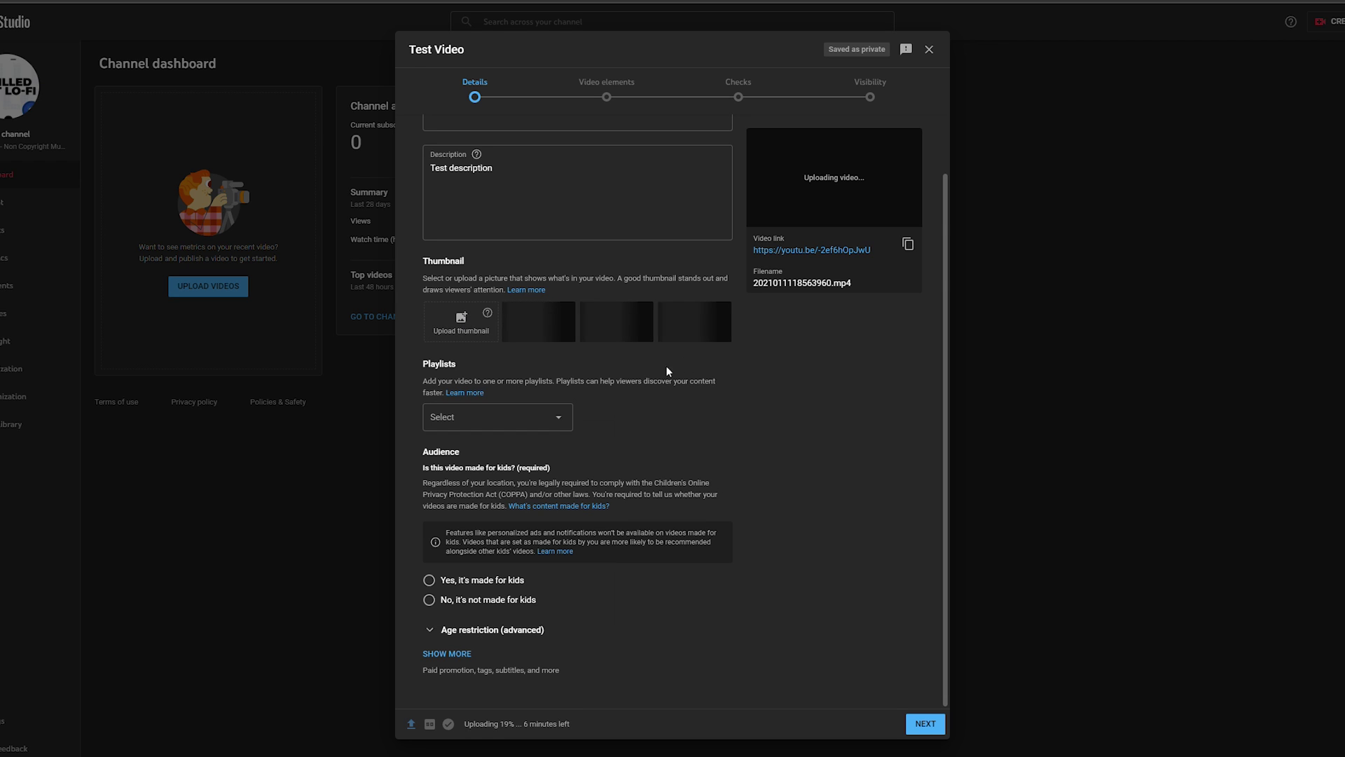
left_click(508, 424)
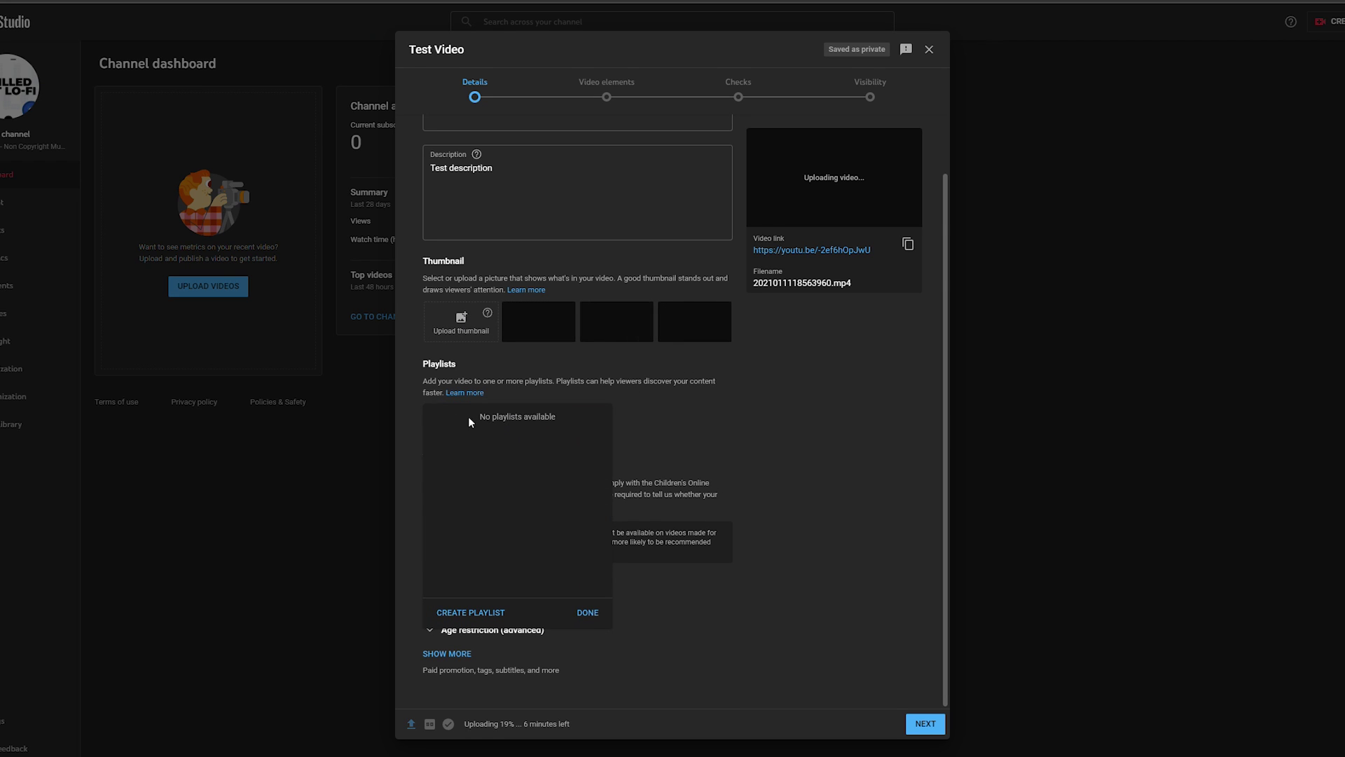
double_click(539, 416)
left_click(573, 420)
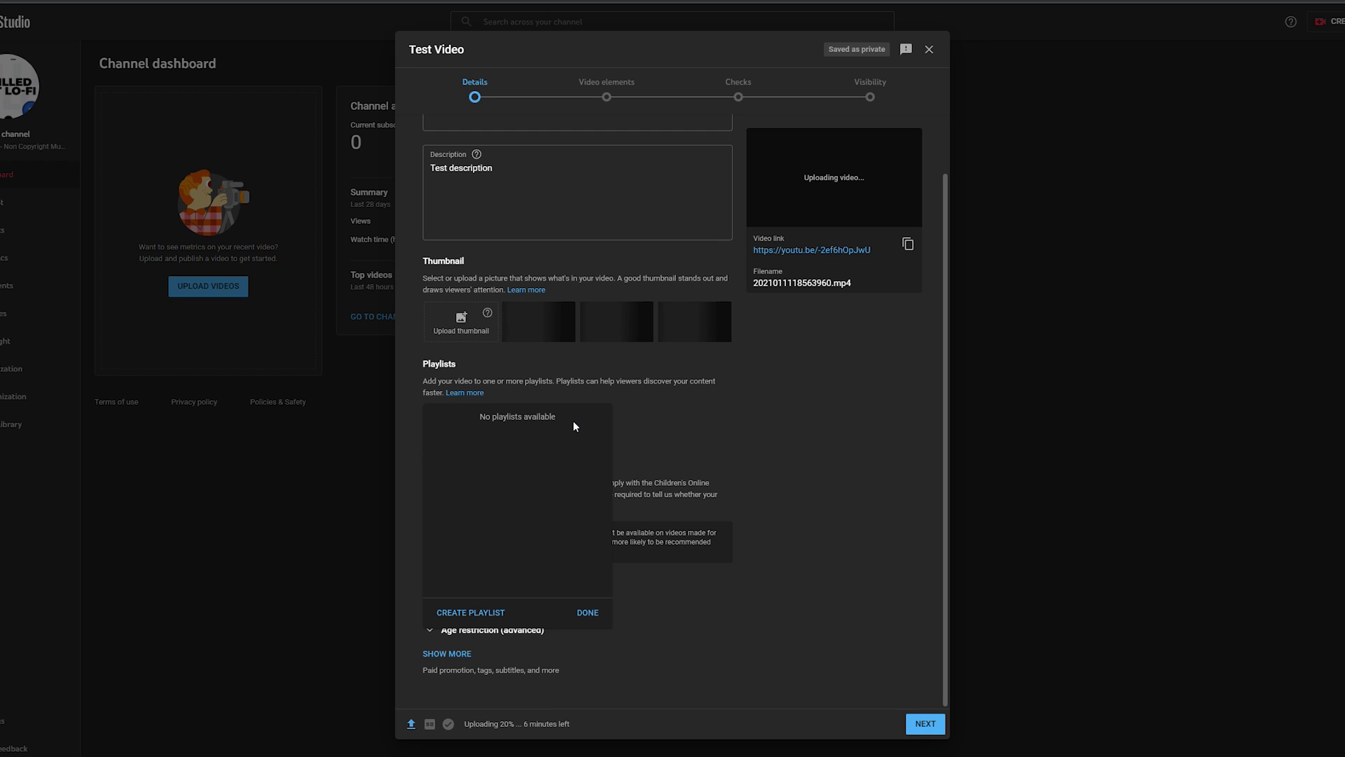
Step: Create a 'Lo-Fi Music' playlist, tick it for the Test Video, and finish choosing playlists
left_click(490, 613)
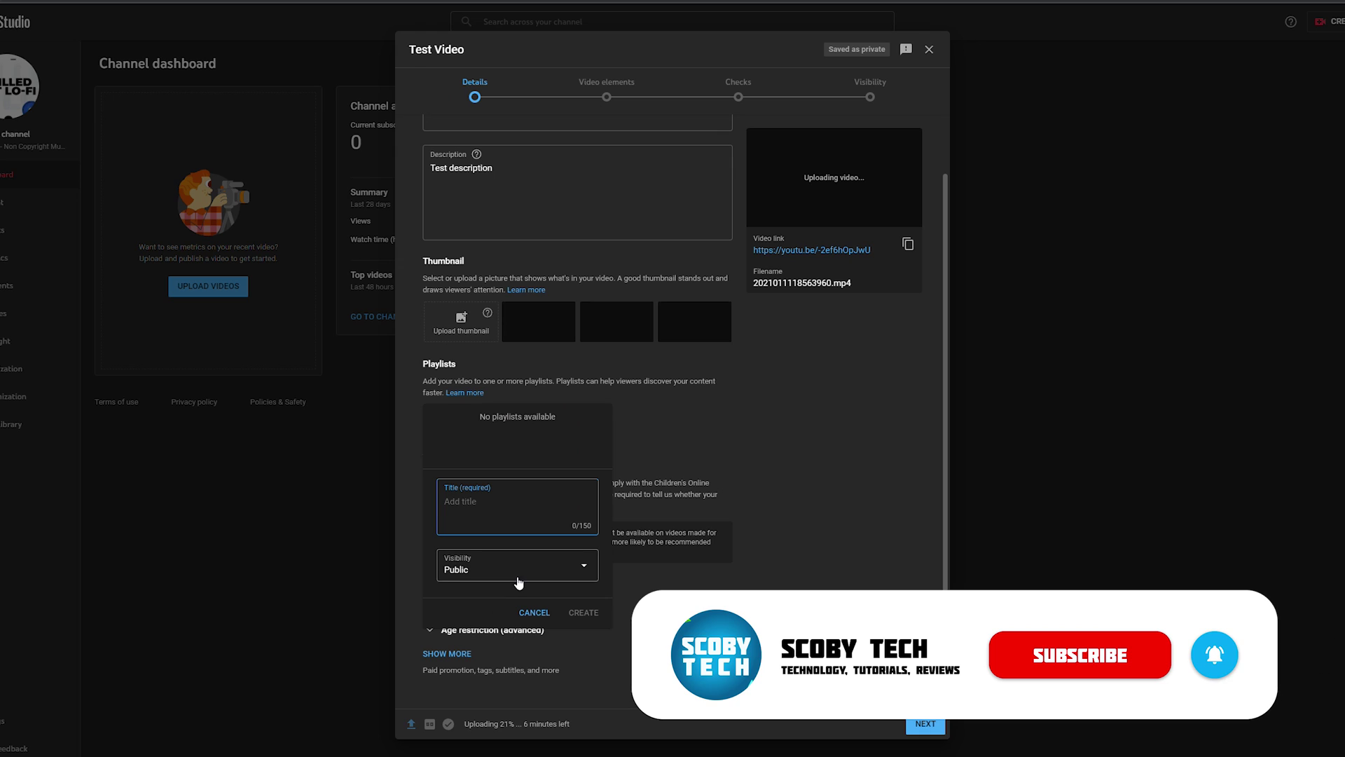
type("Lo")
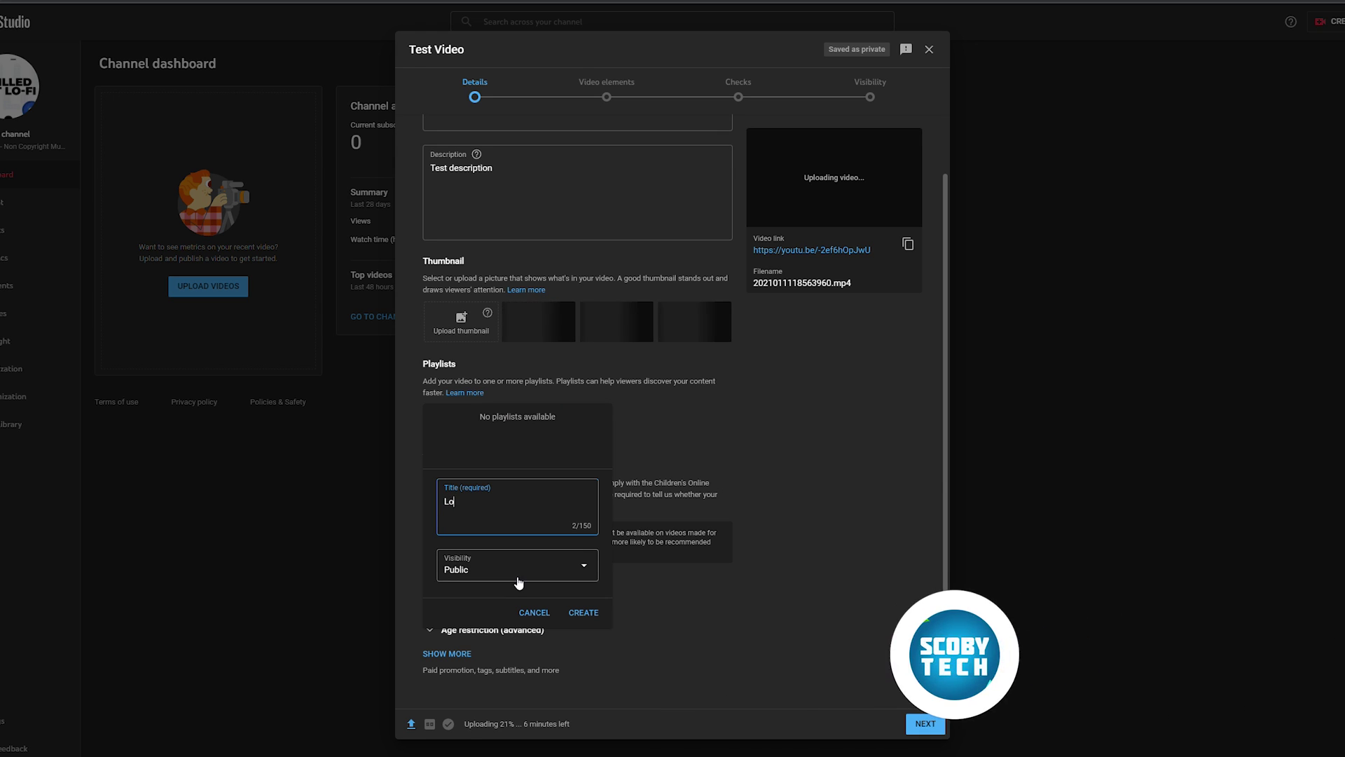
type("-Fi Music")
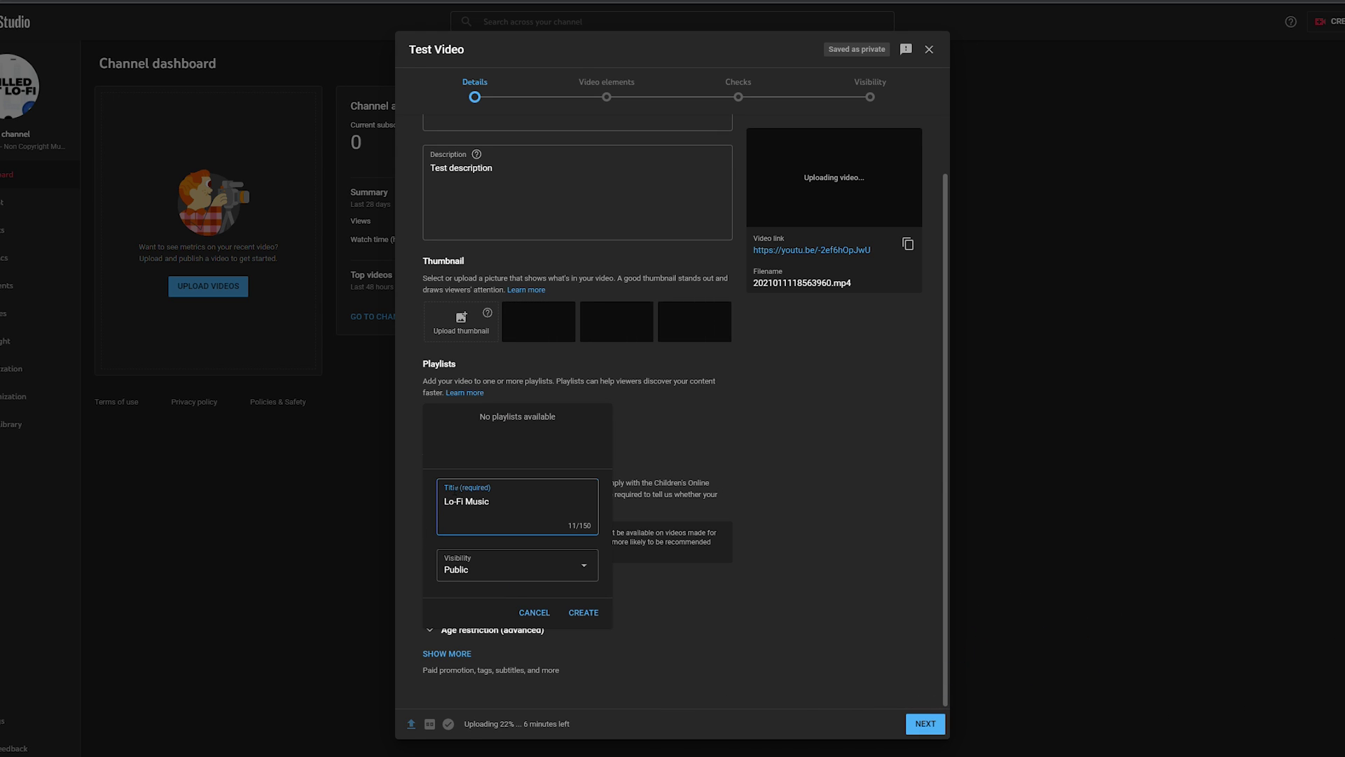
left_click(584, 615)
left_click(442, 417)
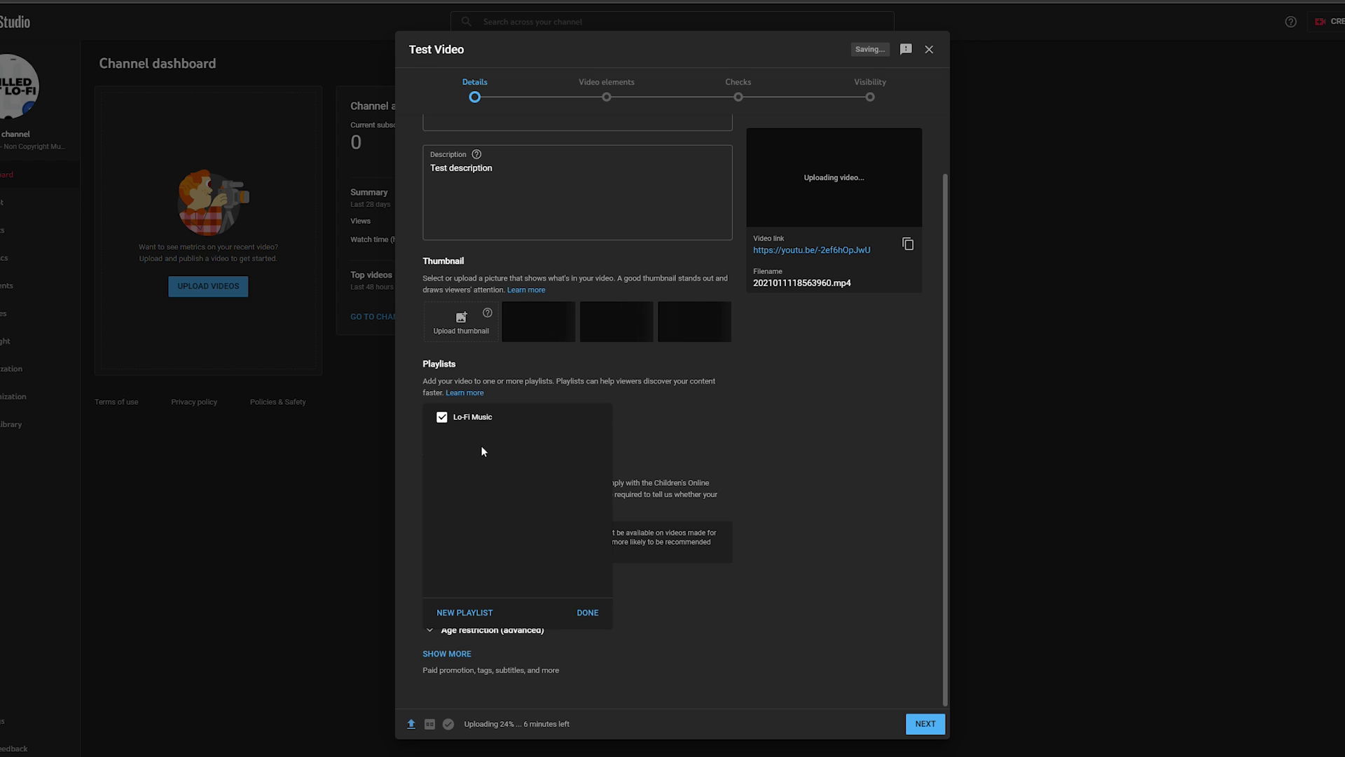
left_click(588, 612)
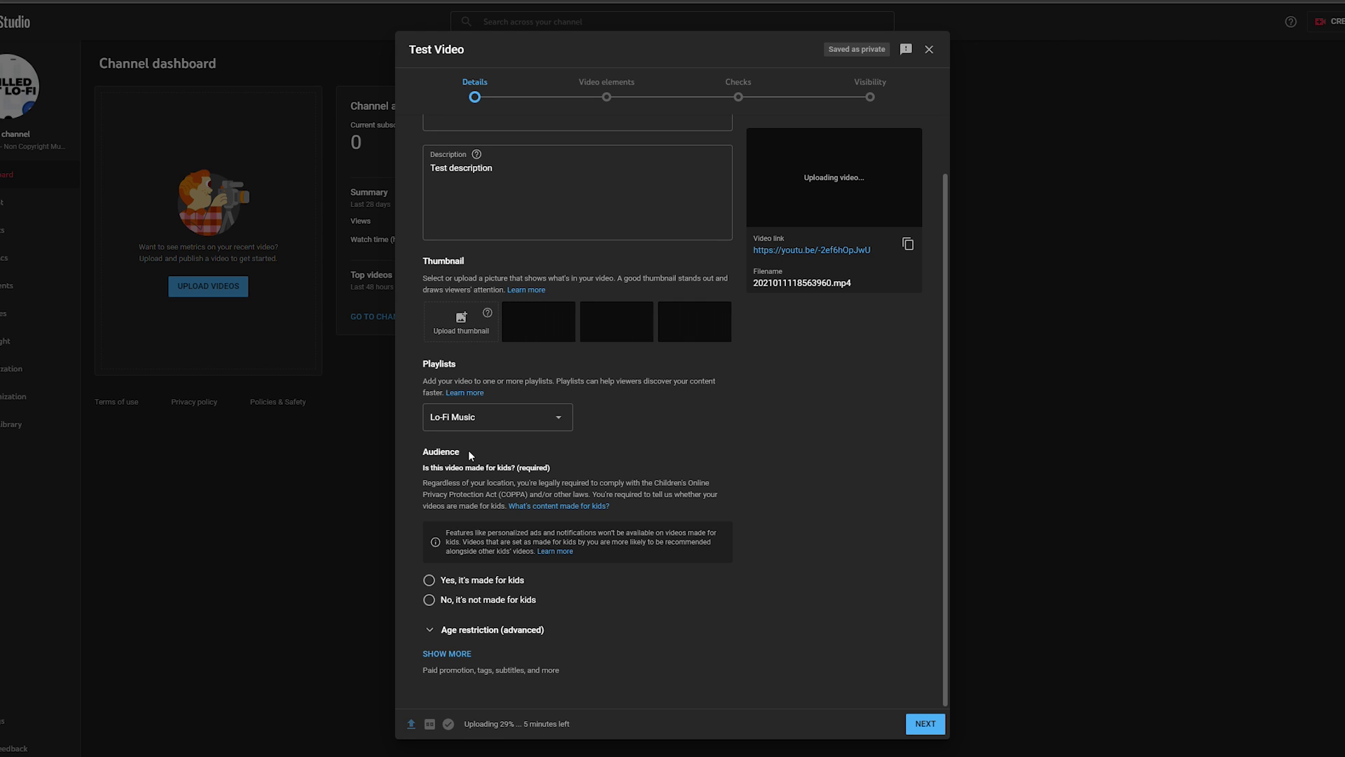
Step: Select 'No, it's not made for kids', glance at age restriction options, and reveal more settings
left_click(468, 601)
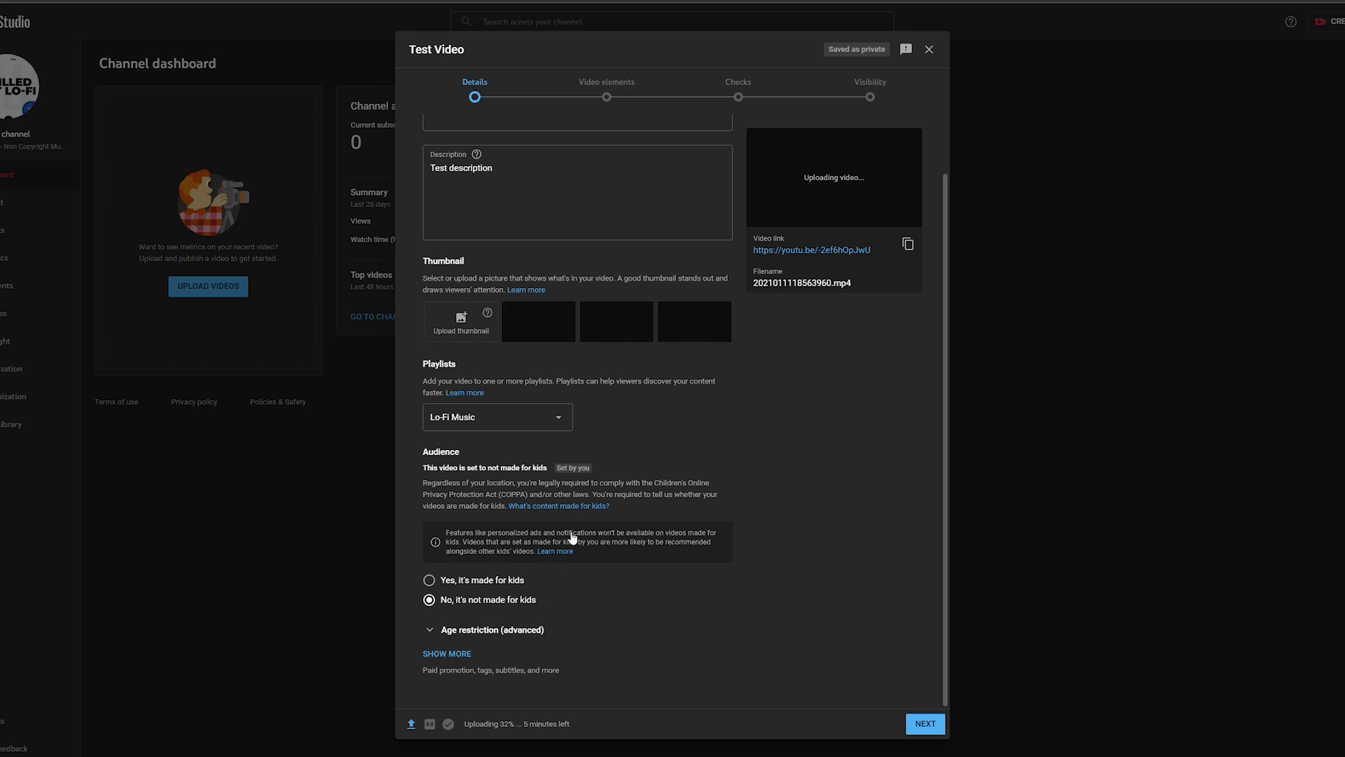
left_click(473, 631)
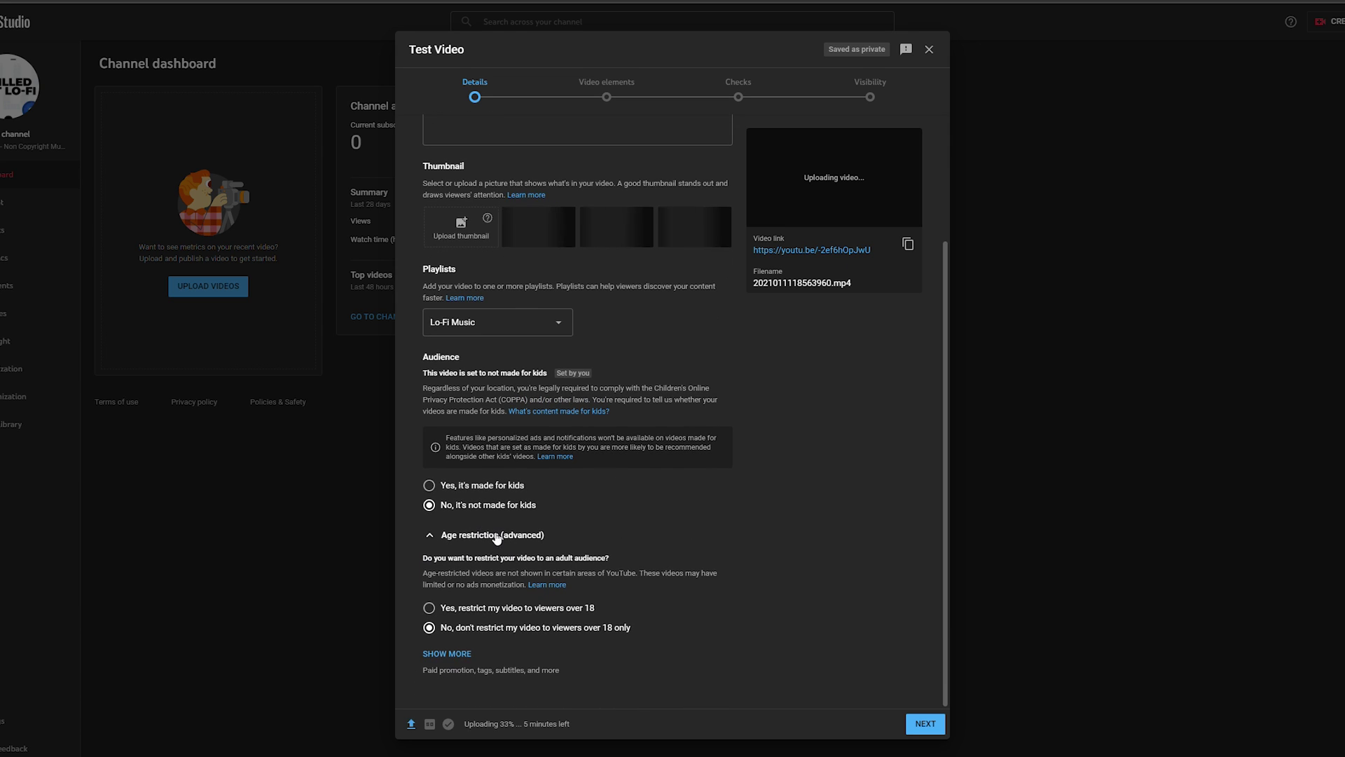
left_click(505, 535)
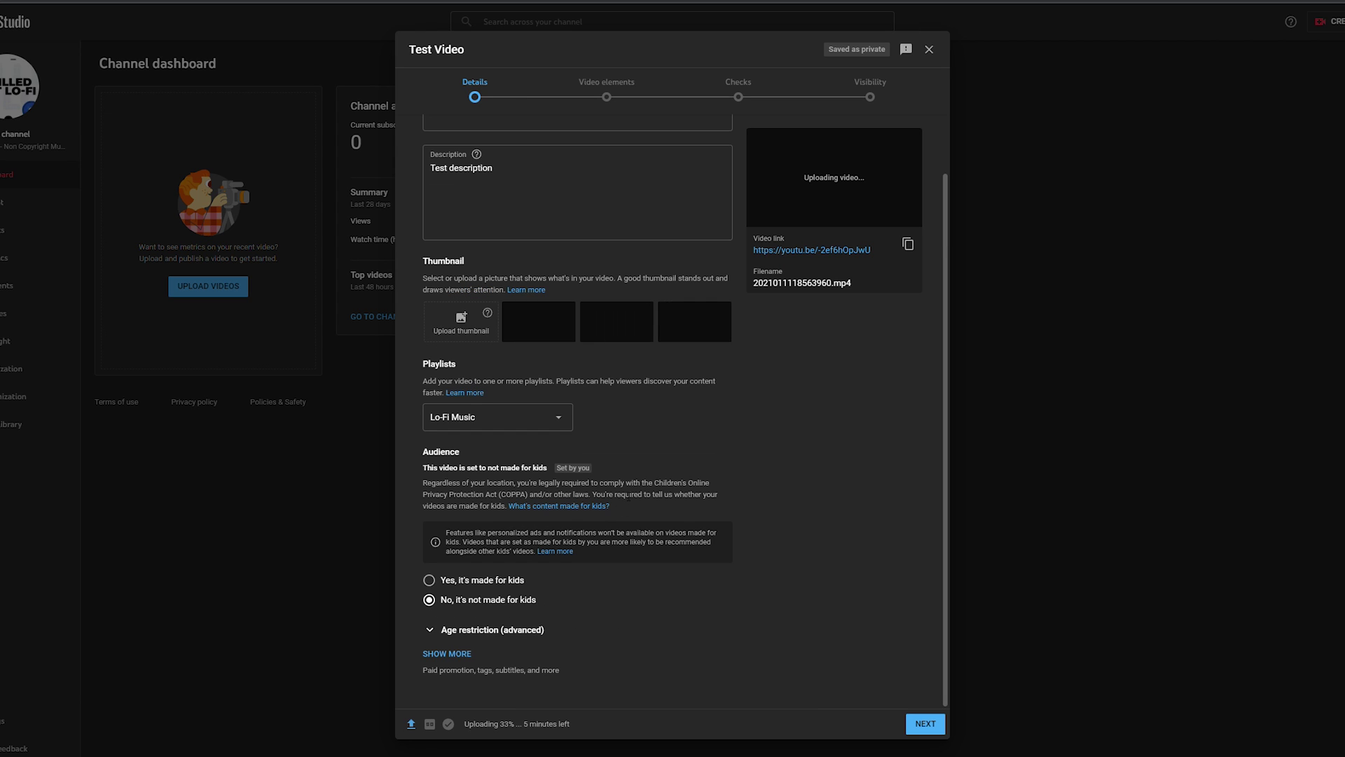
left_click(451, 653)
Step: Enter 'music' in the Tags box, then return to the top of Details
scroll(686, 489, "down", 4)
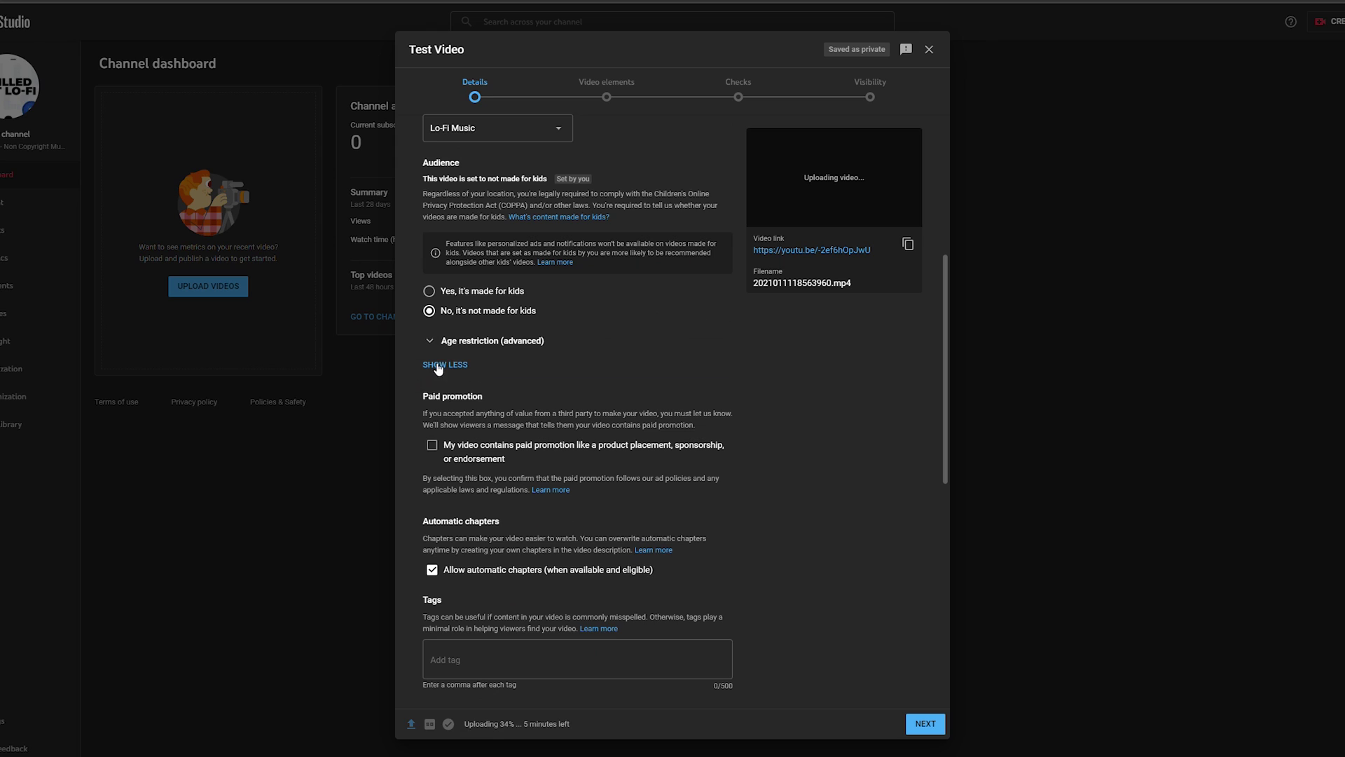
left_click_drag(428, 397, 482, 397)
left_click(490, 404)
left_click_drag(435, 522, 520, 519)
left_click(439, 529)
scroll(481, 554, "down", 3)
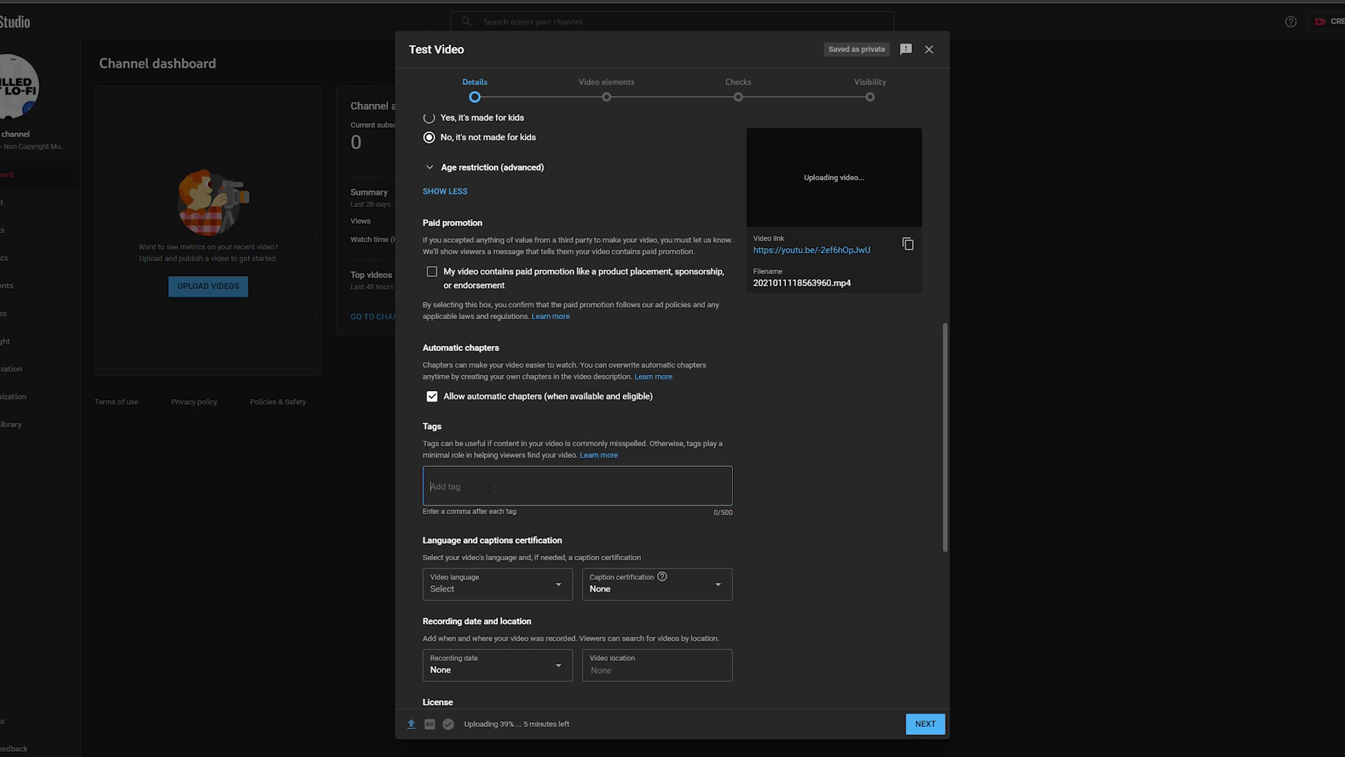
type("music,")
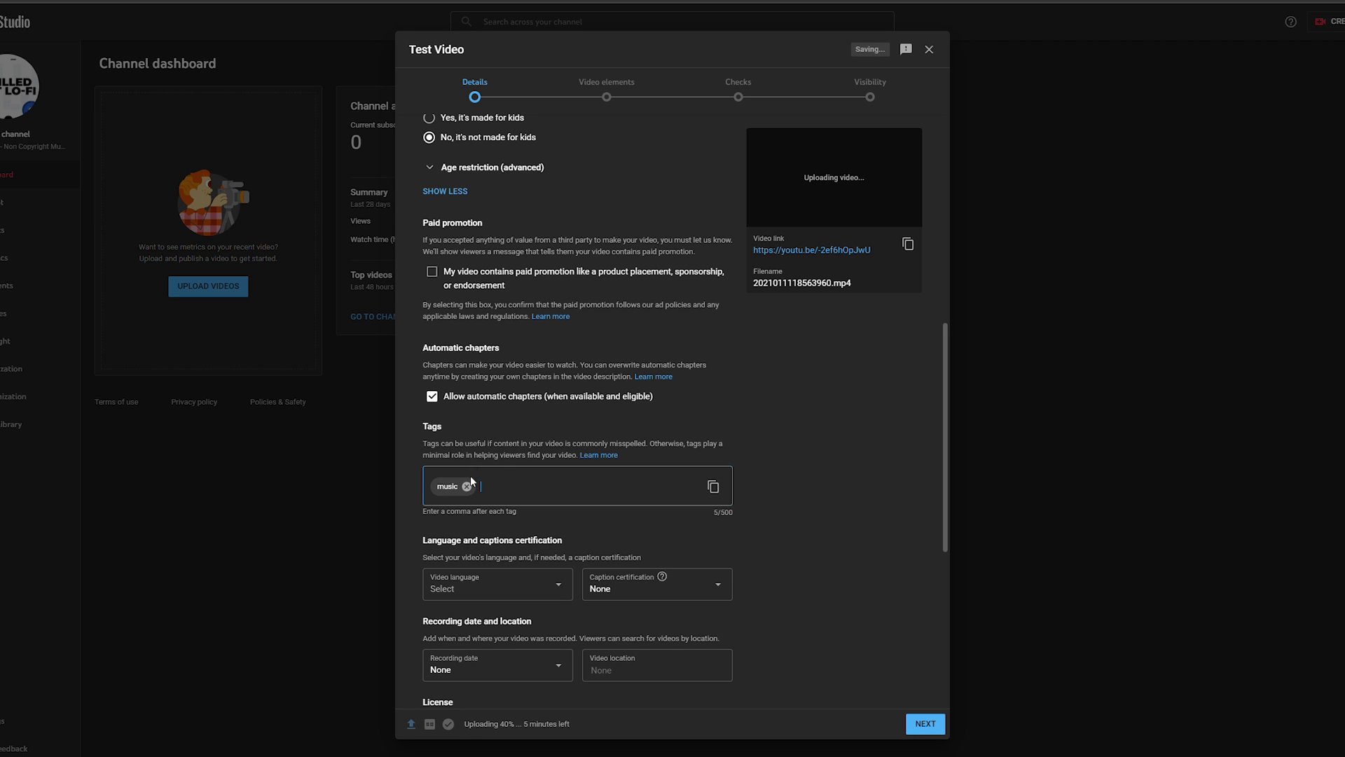
scroll(453, 322, "down", 3)
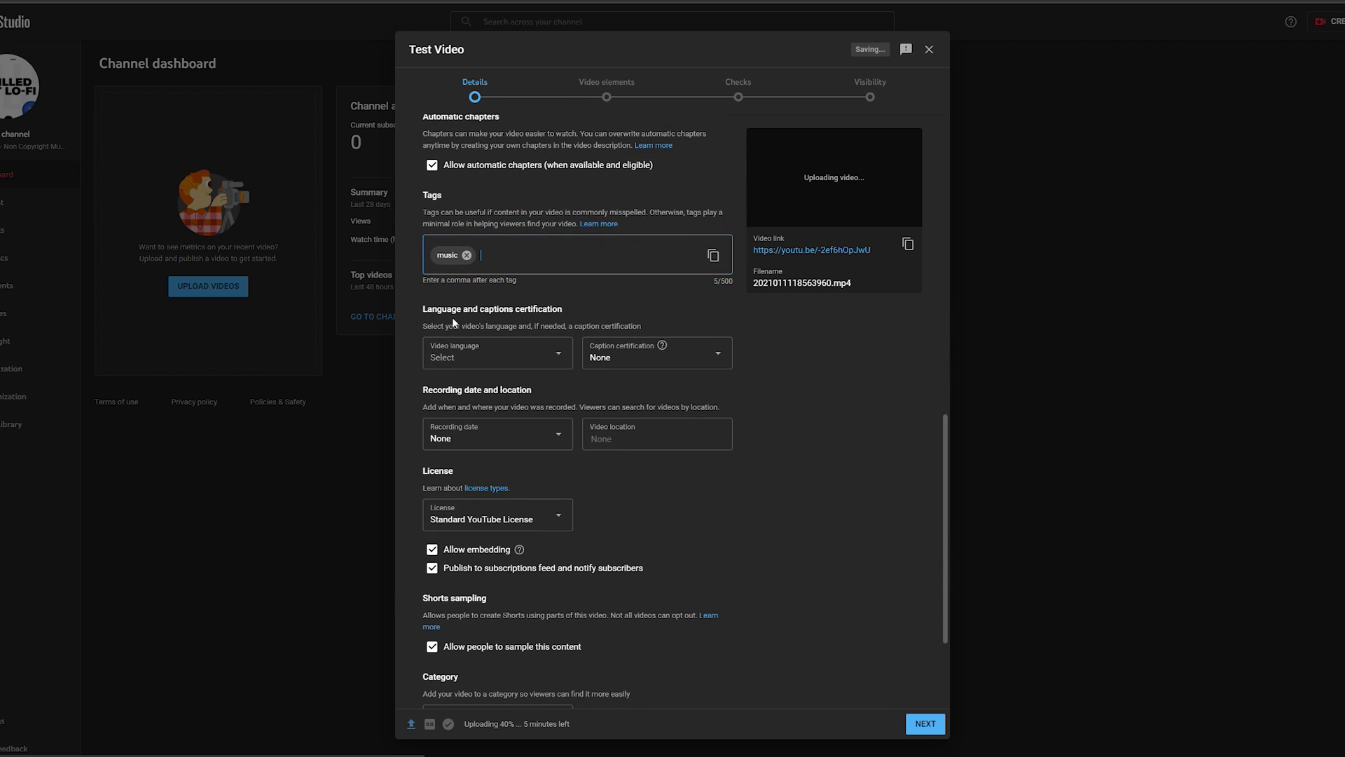
left_click_drag(564, 309, 468, 309)
scroll(624, 526, "down", 2)
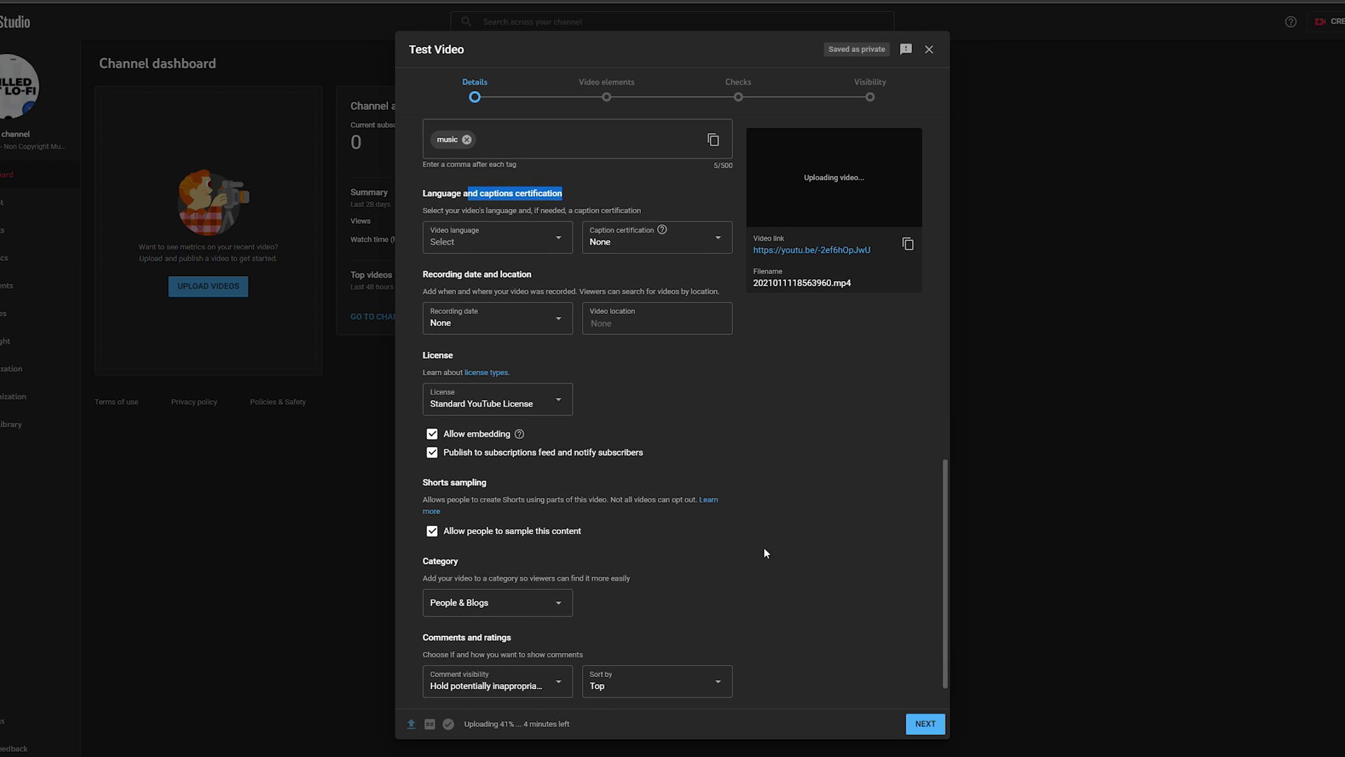
scroll(763, 553, "up", 3)
scroll(557, 578, "up", 4)
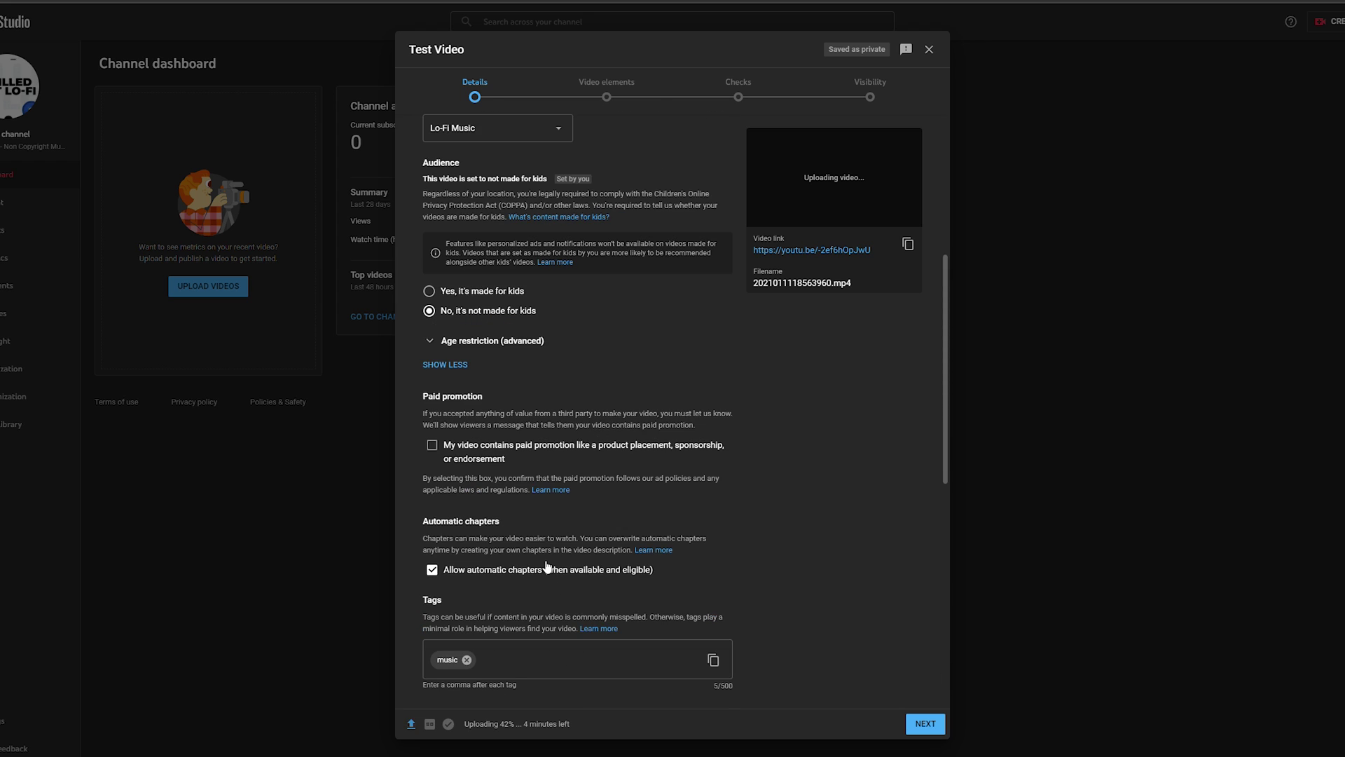
scroll(607, 535, "up", 5)
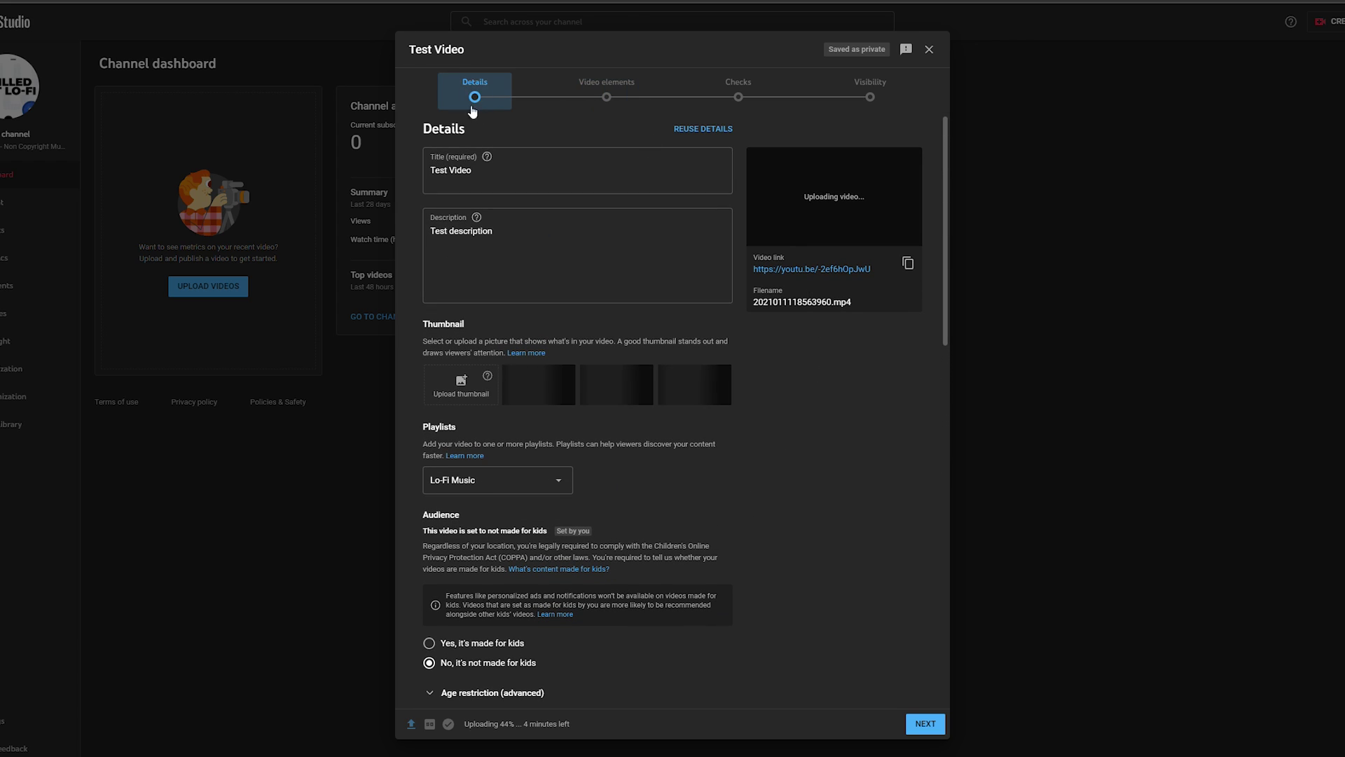
Step: Advance the upload through Video elements and Checks to the Visibility step
left_click(610, 96)
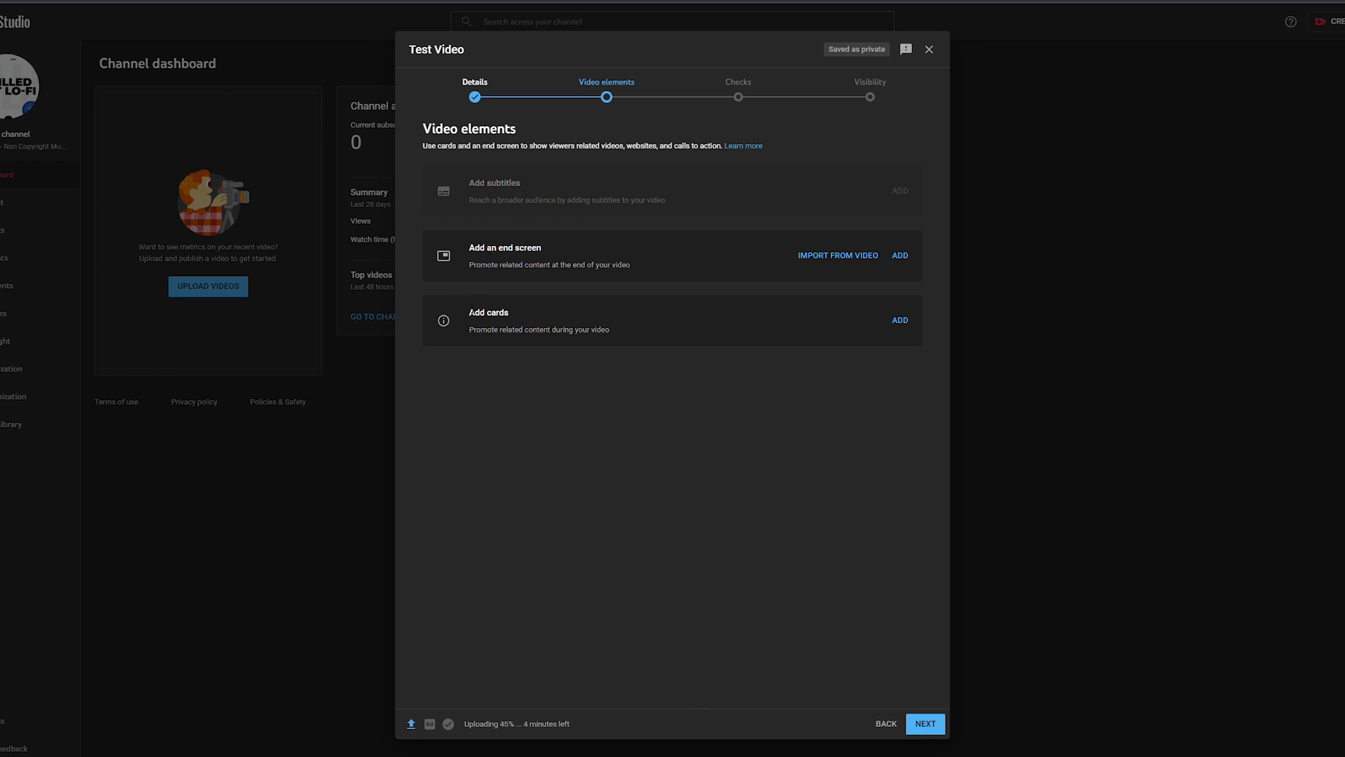
left_click_drag(471, 311, 540, 323)
left_click(541, 321)
left_click(737, 98)
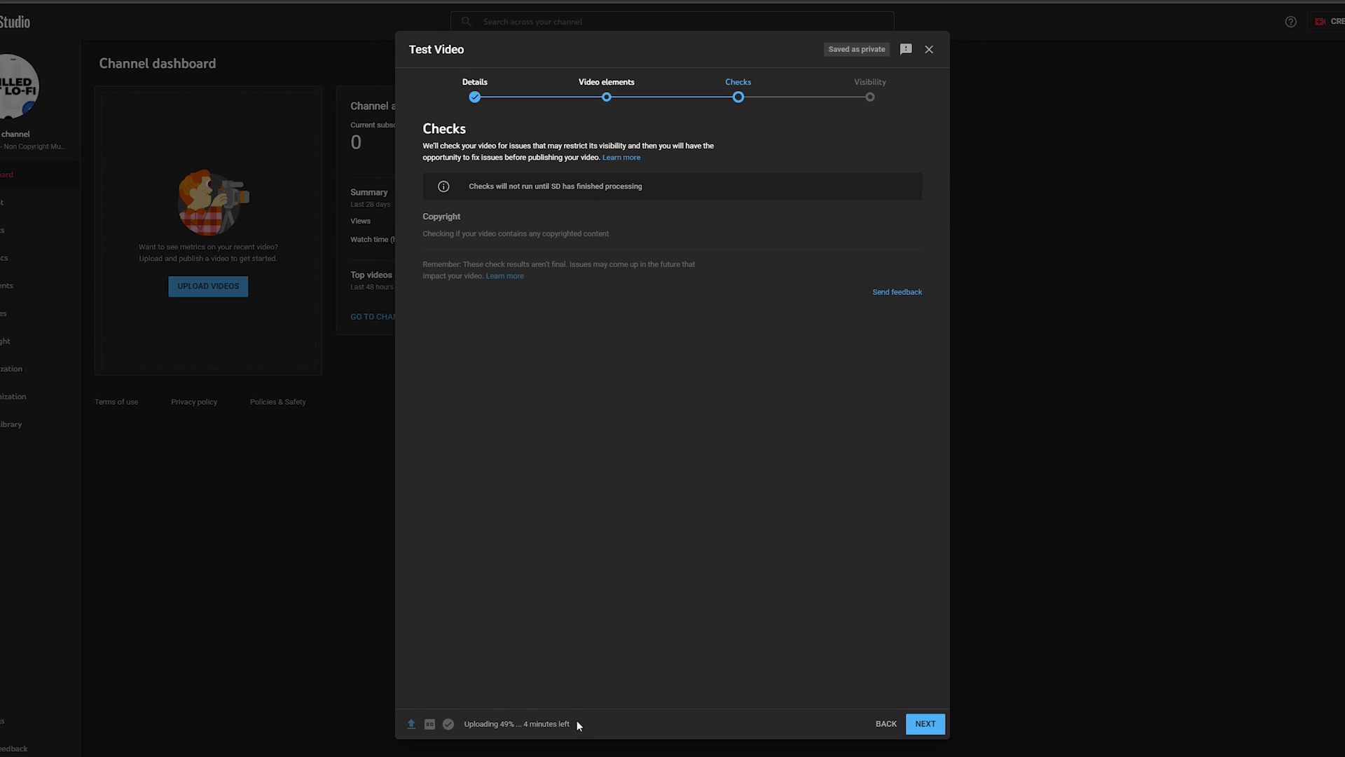
mouse_move(580, 724)
left_mouse_down()
mouse_move(460, 725)
mouse_move(580, 729)
left_mouse_up()
left_click(487, 724)
left_click(580, 728)
mouse_move(409, 727)
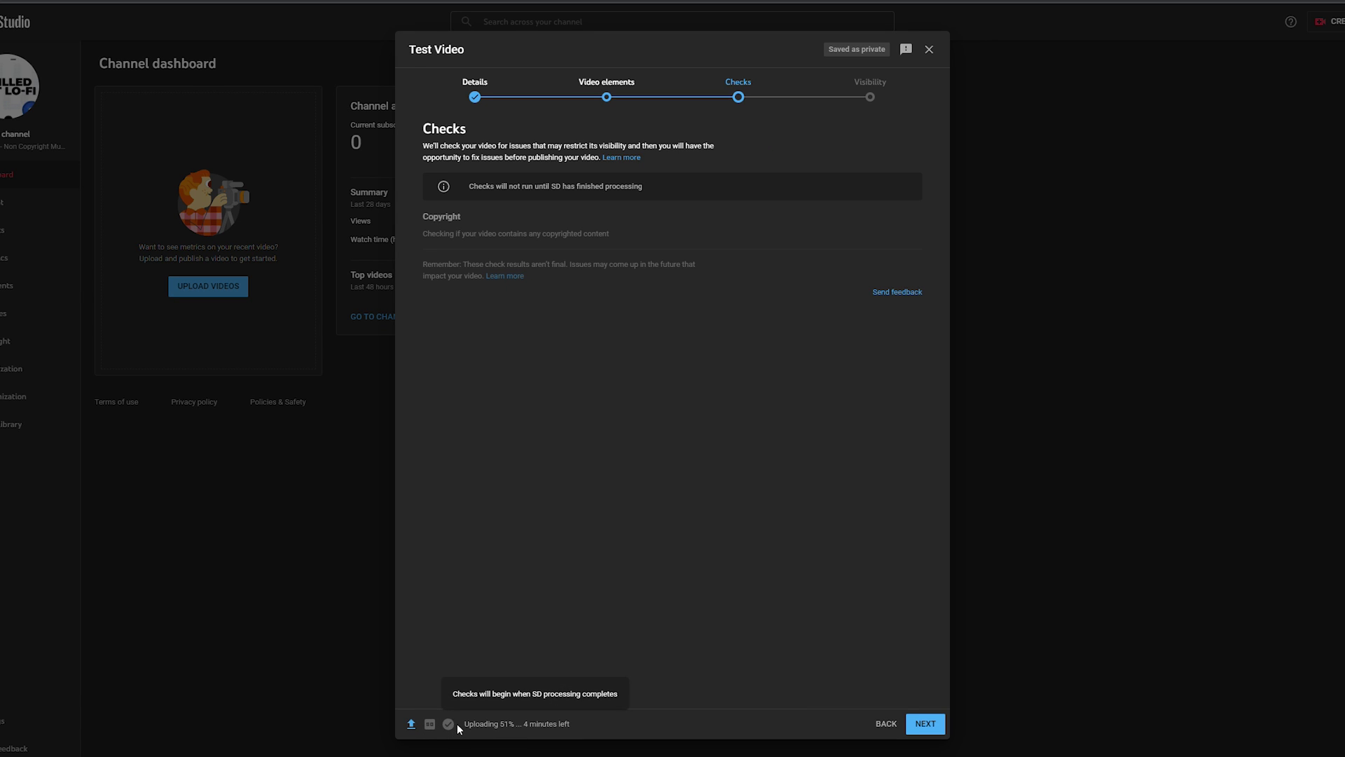
left_click(872, 96)
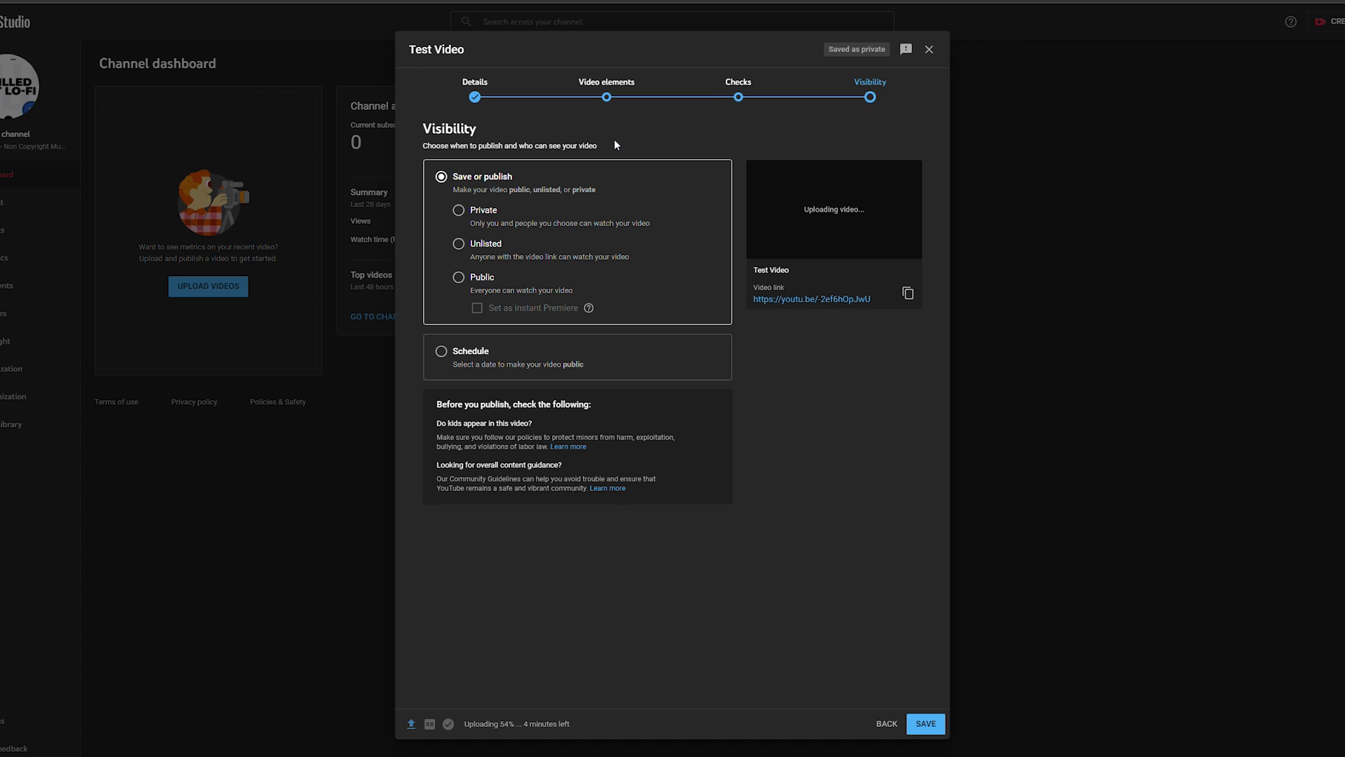
Step: Schedule the Test Video to publish on Jan 10, 2022 at 4:00 PM
left_click(474, 356)
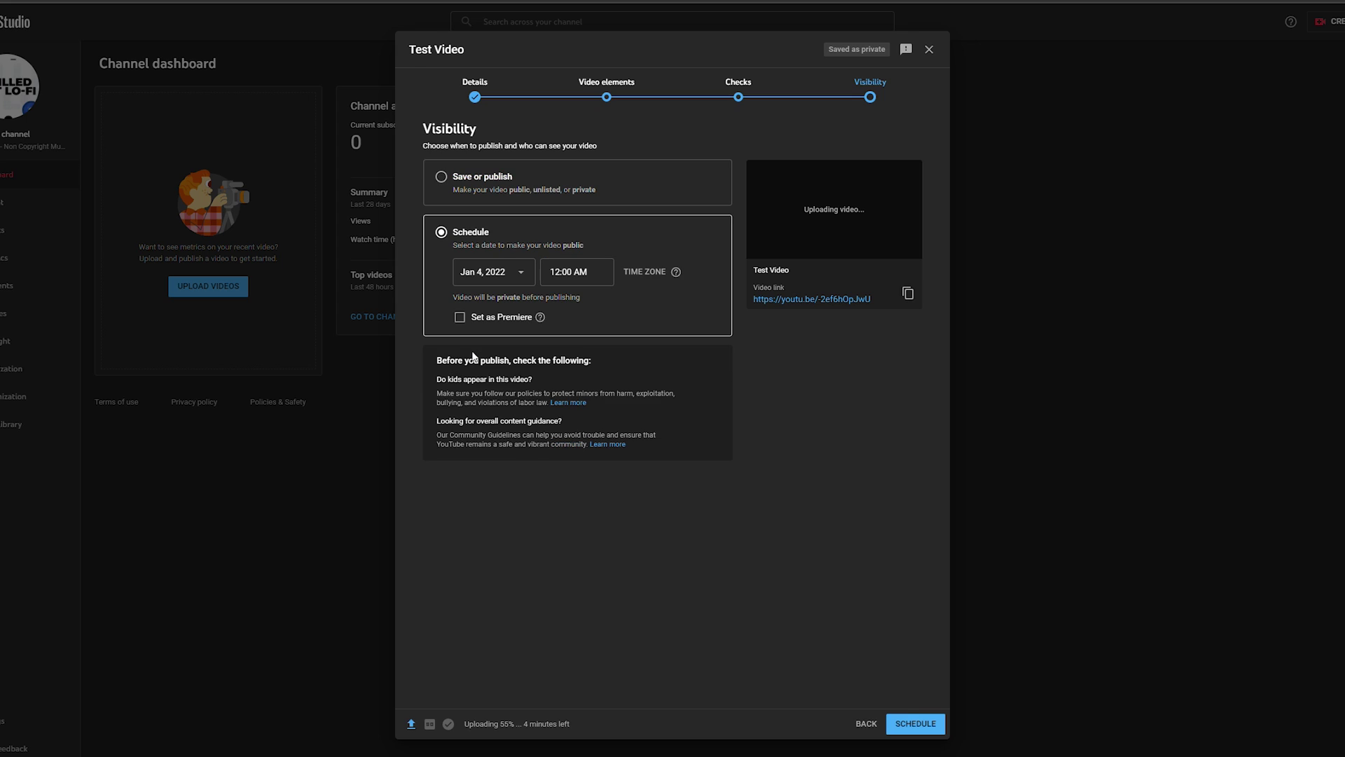
left_click(491, 272)
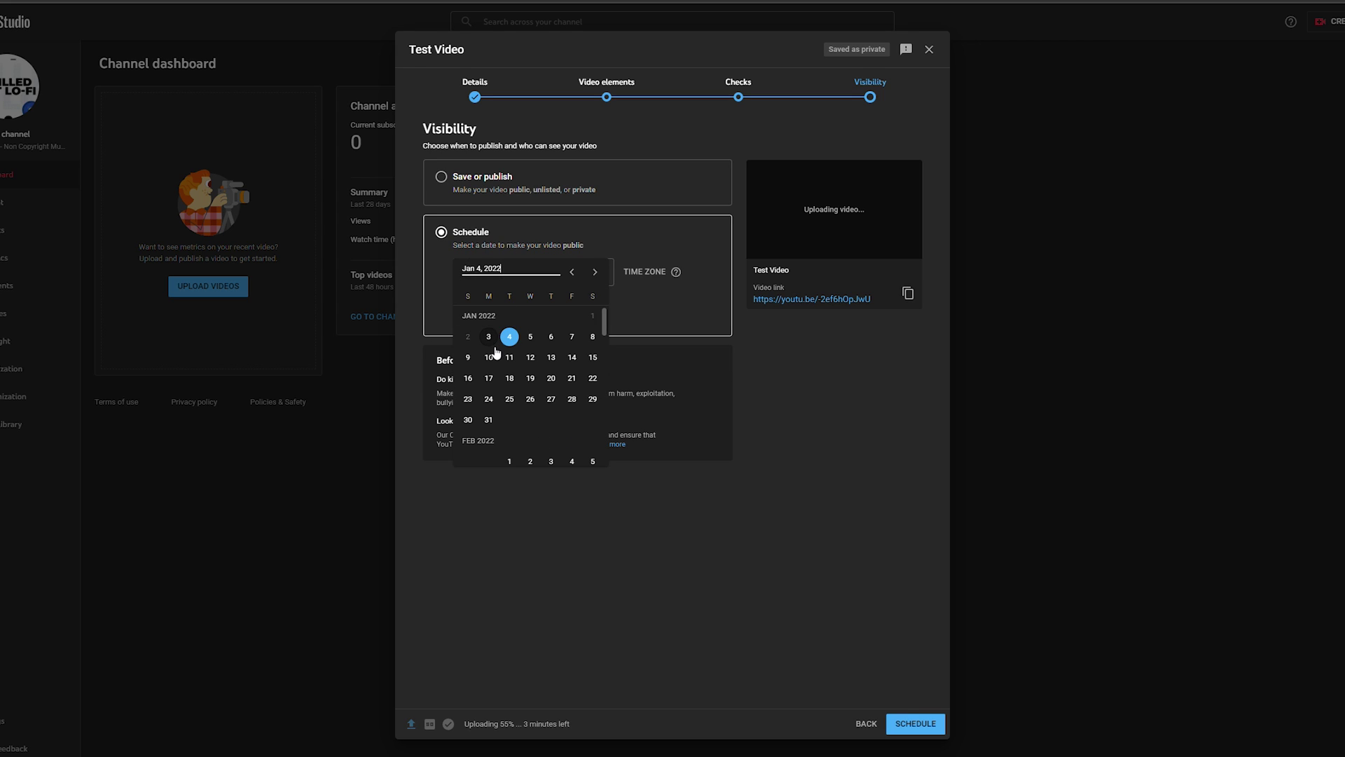
left_click(489, 357)
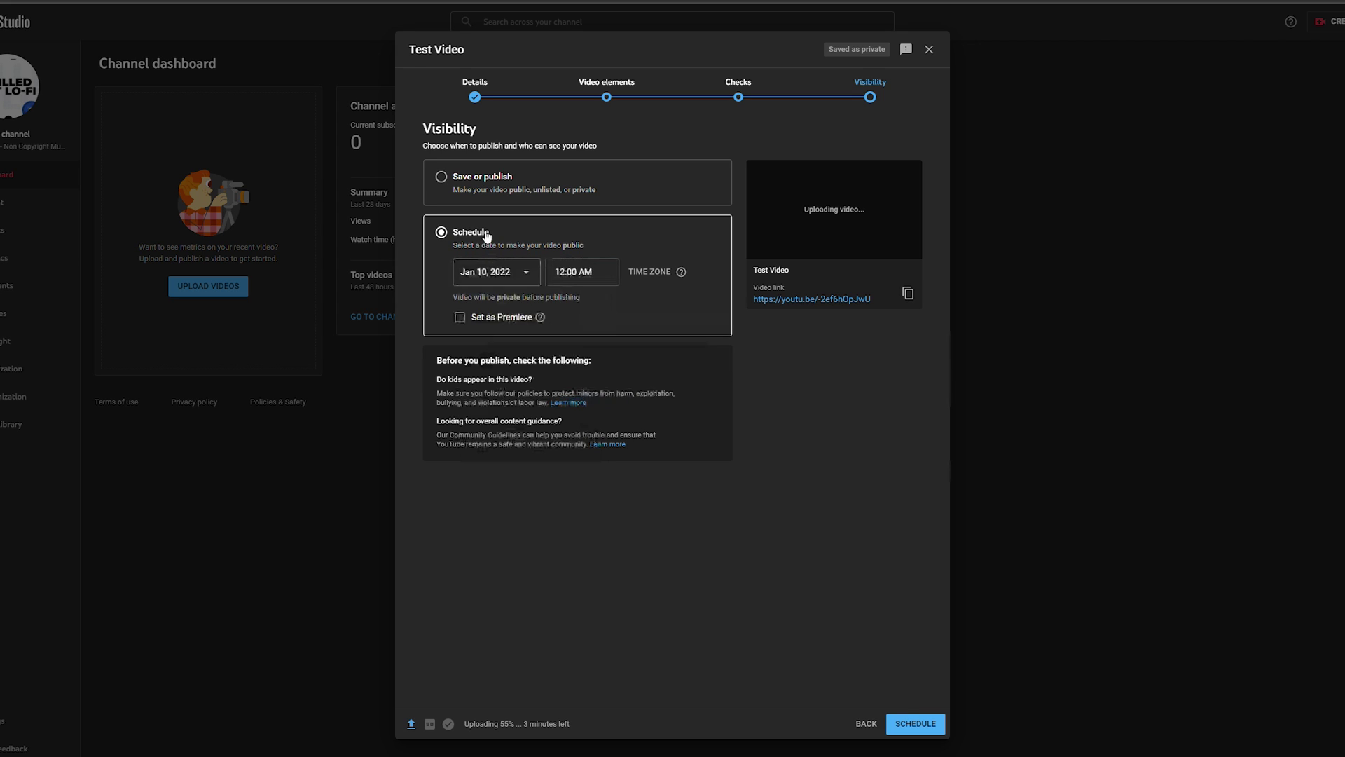
left_click(573, 271)
scroll(583, 371, "down", 13)
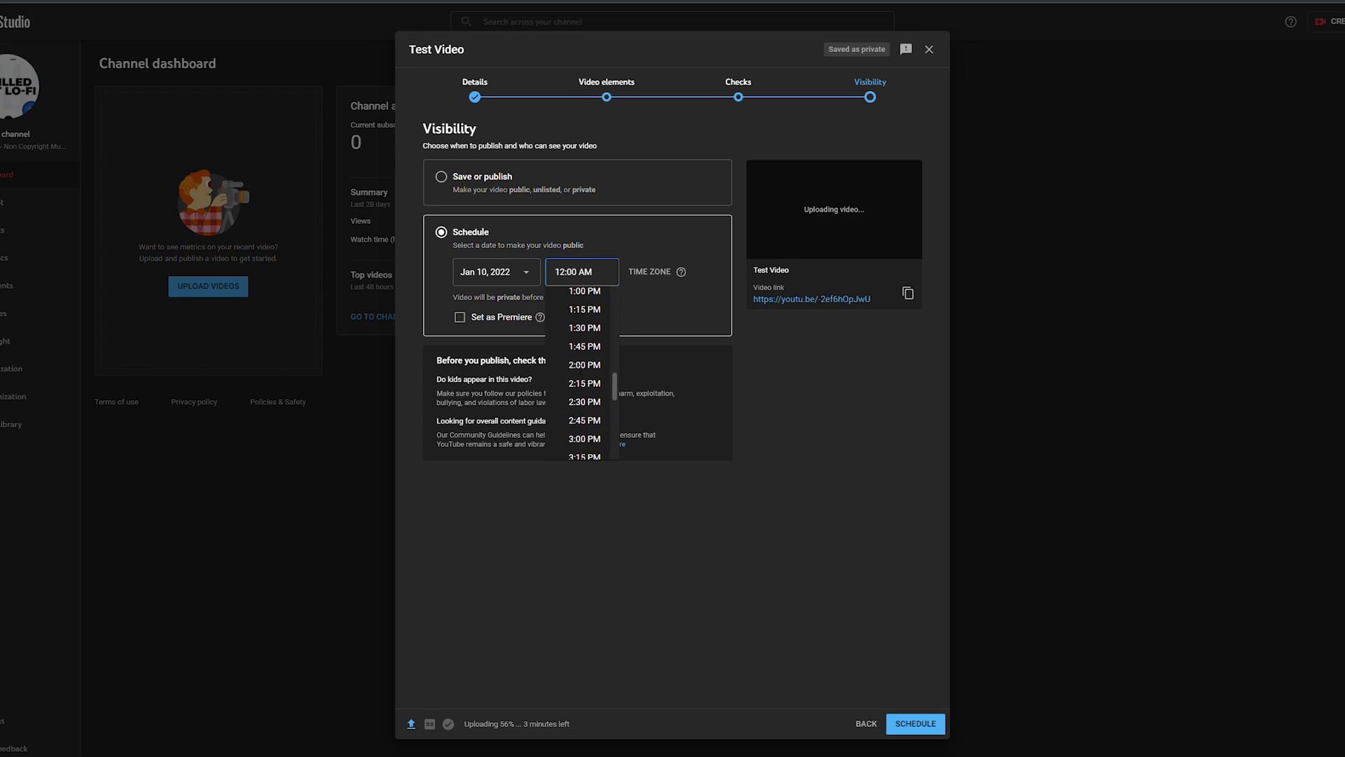
scroll(584, 414, "down", 1)
left_click(584, 439)
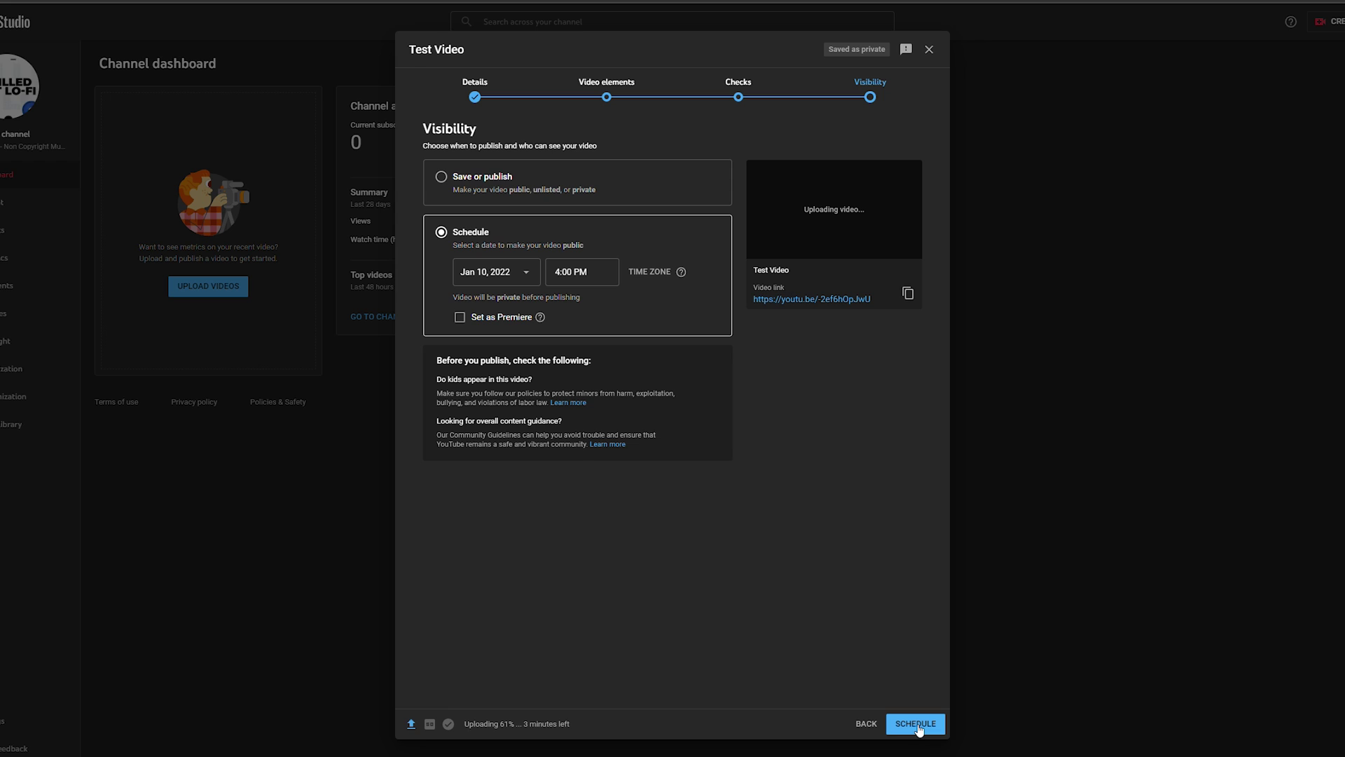
left_click(918, 726)
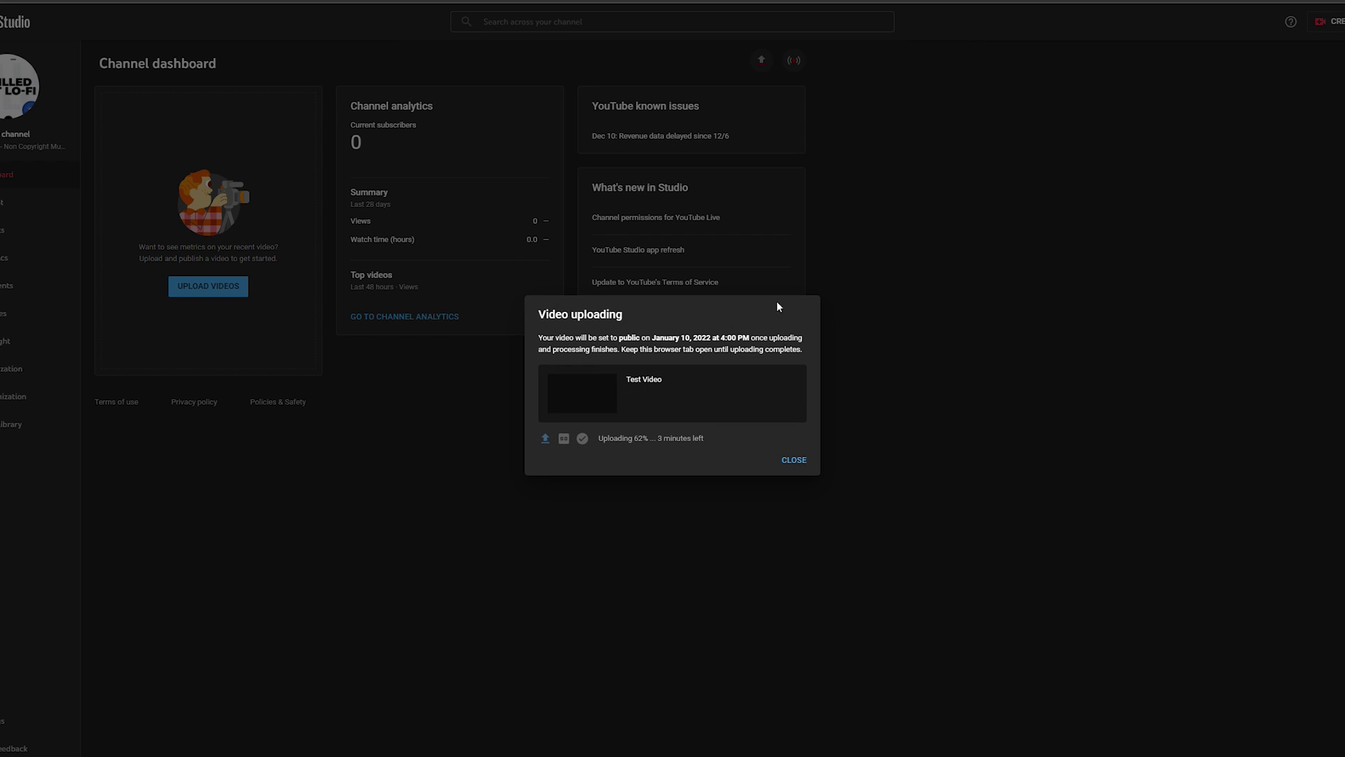
Step: Dismiss the upload dialog and show Channel content with Test Video pending, clearing both tip popups
left_click(794, 460)
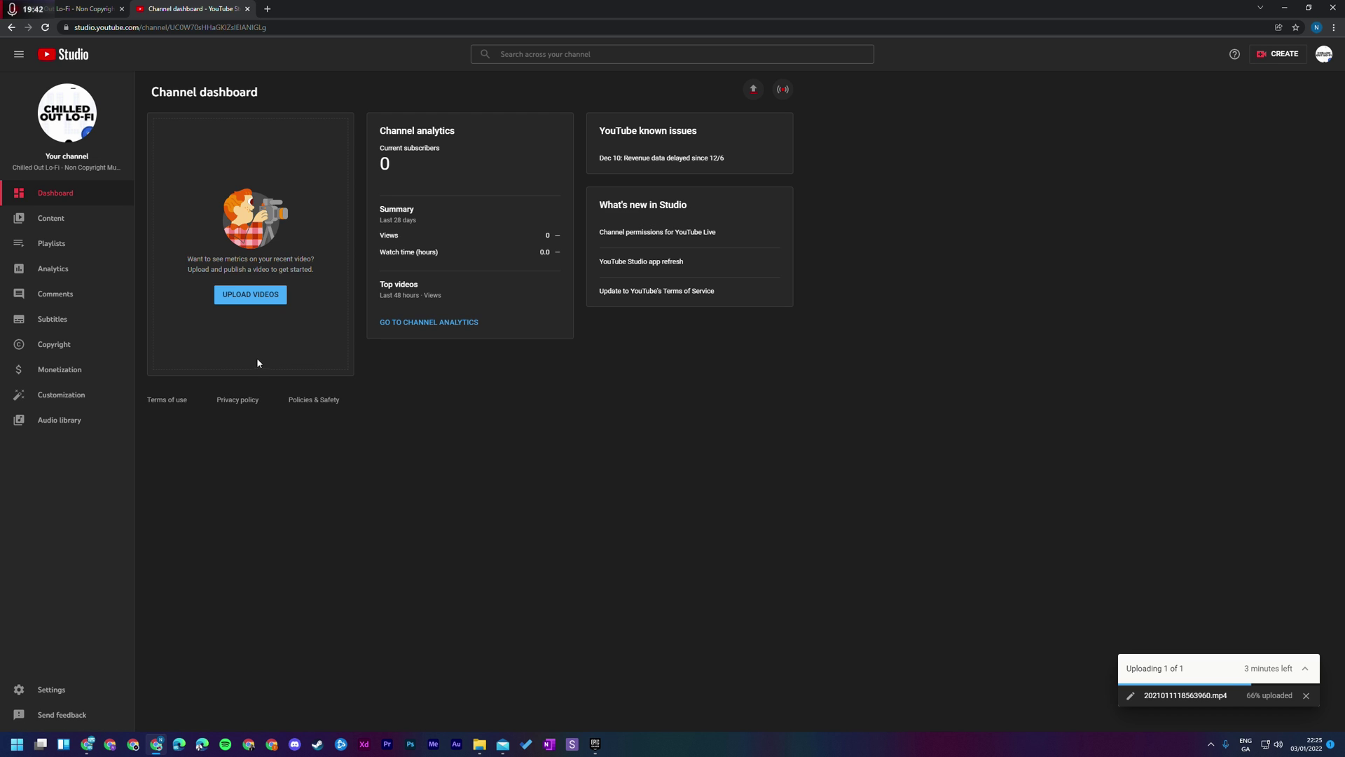
left_click(52, 218)
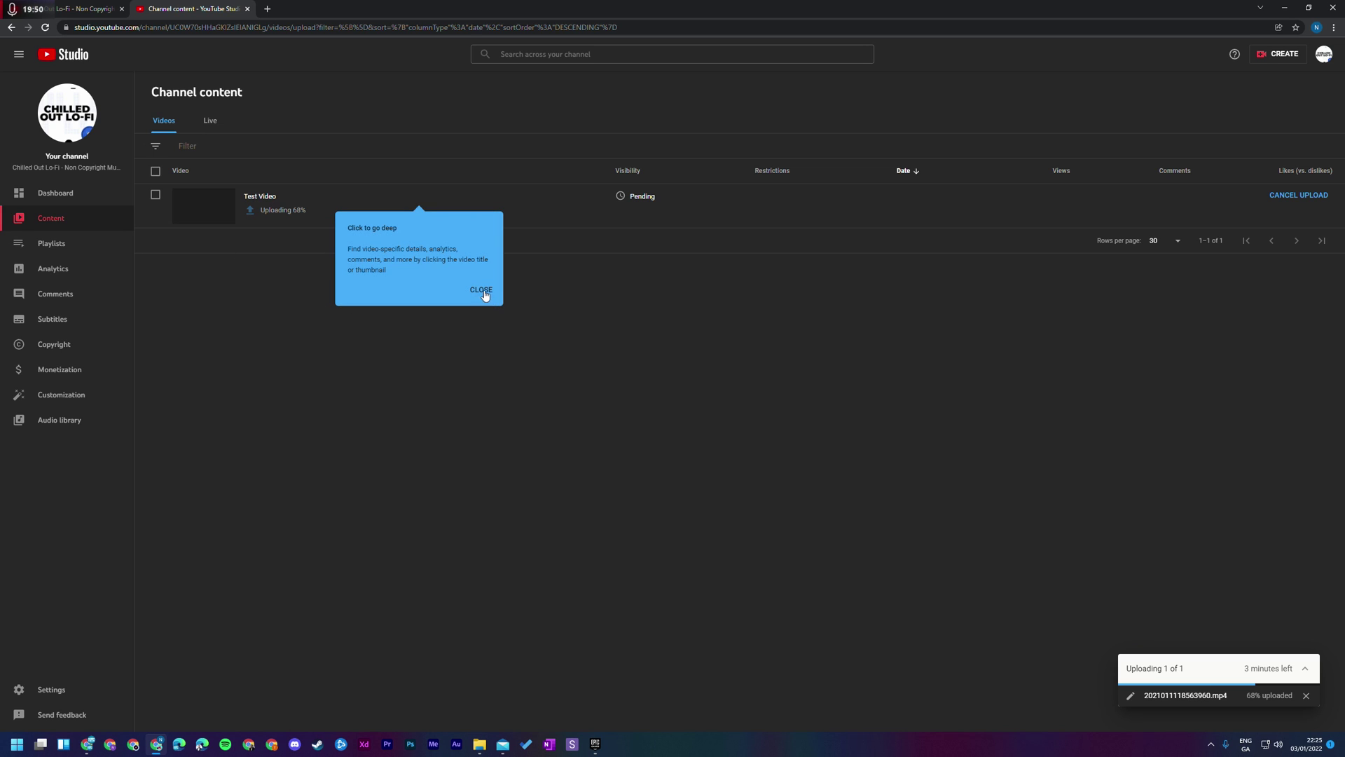
left_click(482, 290)
left_click(436, 115)
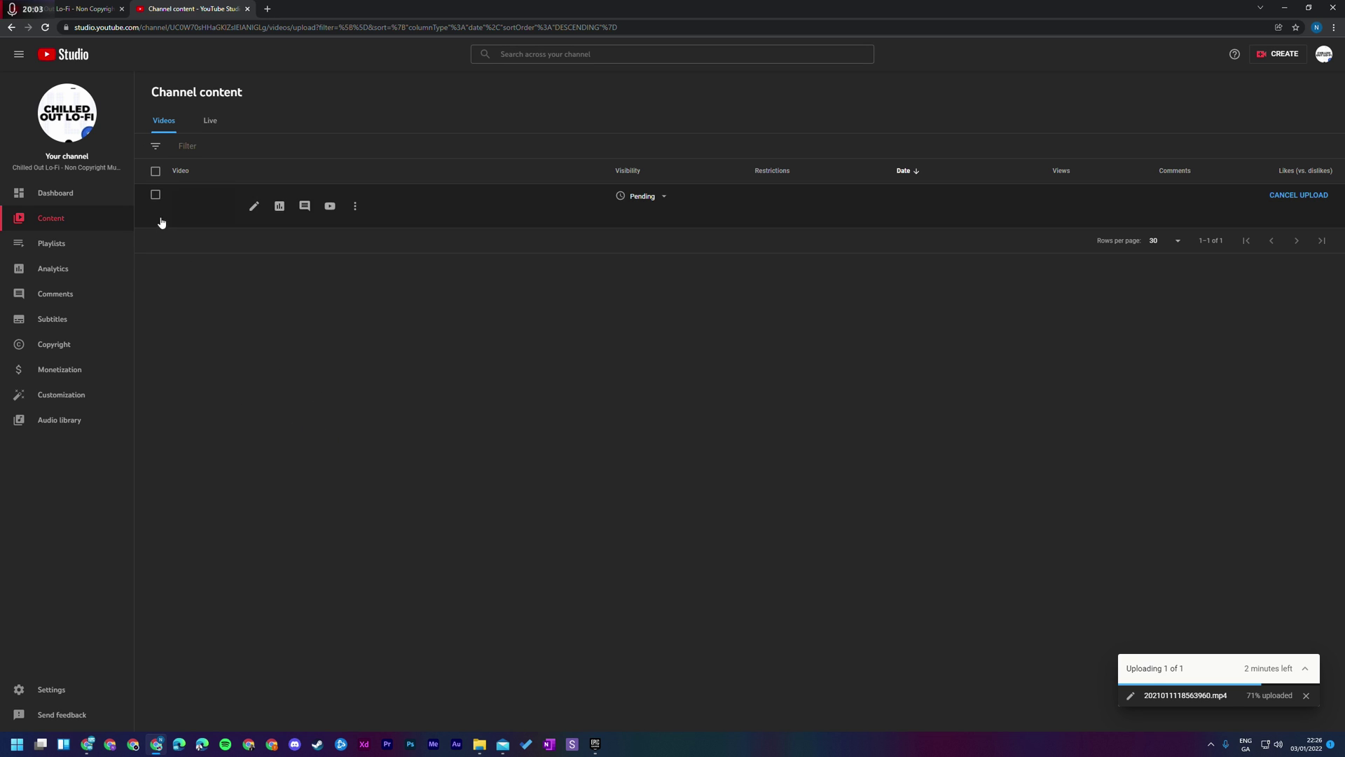
Step: Open the public Chilled Out Lo-Fi - Non Copyright Music channel page in a new tab
left_click(74, 116)
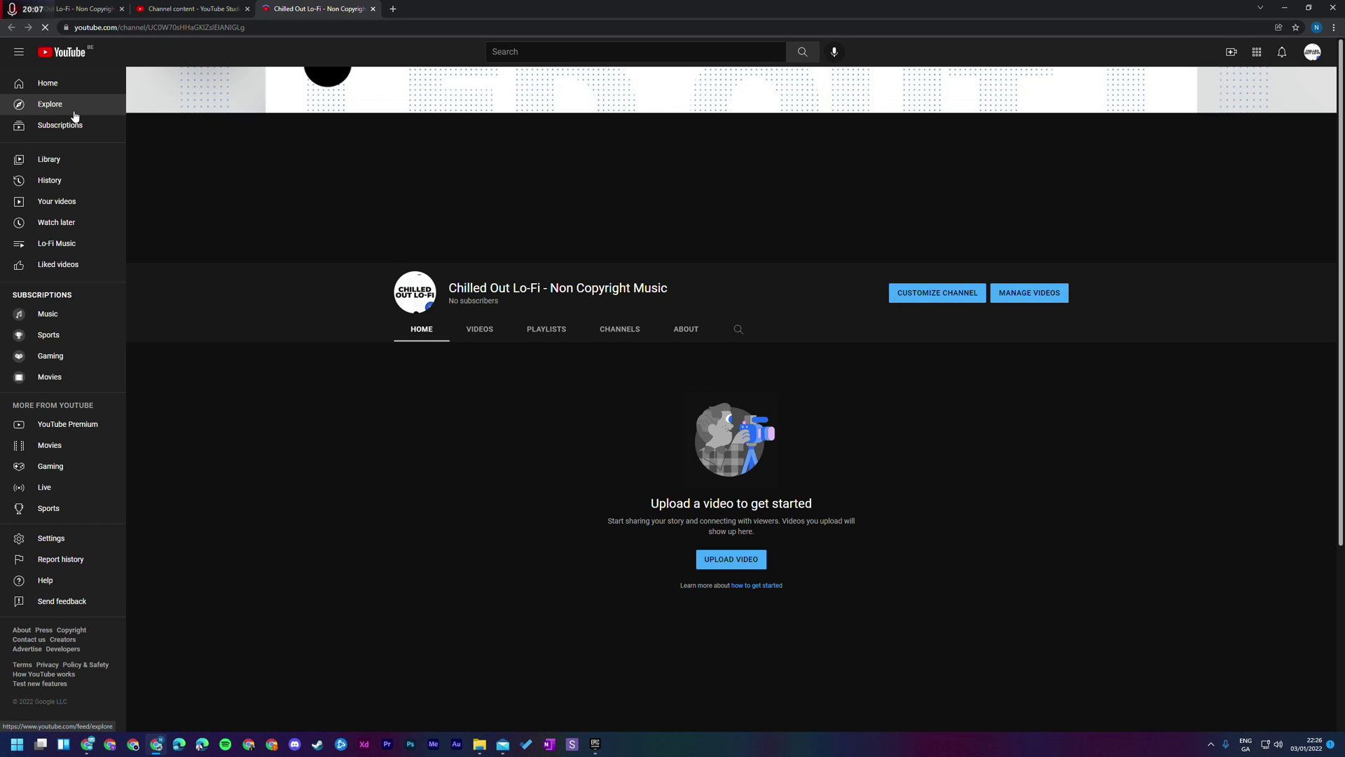